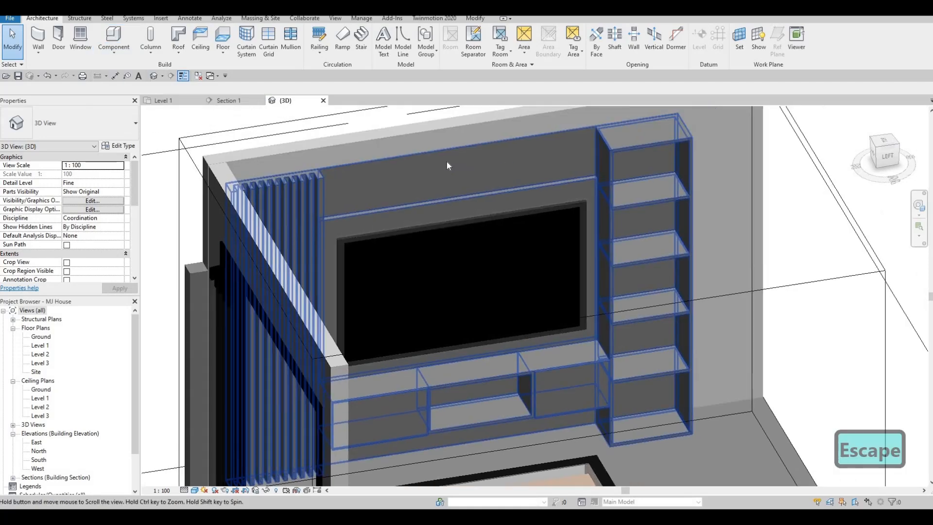
Step: Open the TV wall unit with its shelves for in-place editing
key("Escape")
left_click(447, 163)
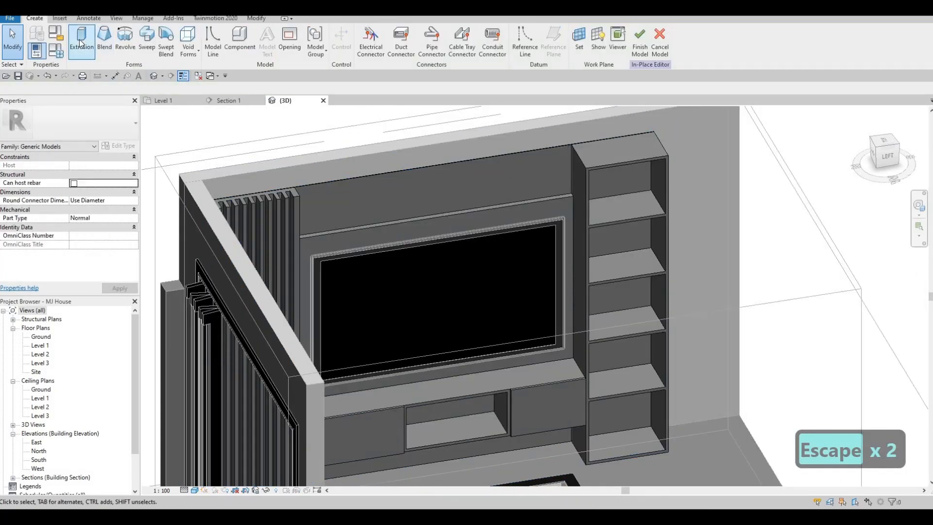
left_click(147, 40)
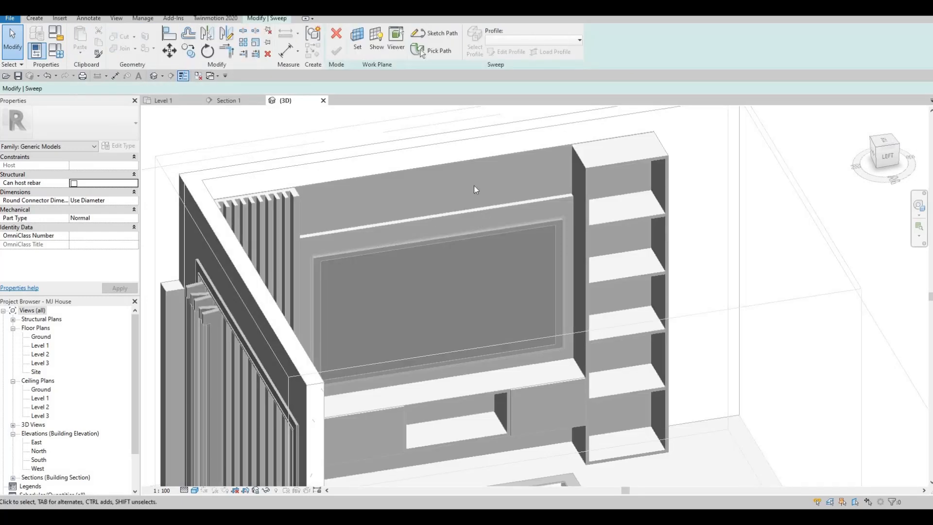
left_click(431, 51)
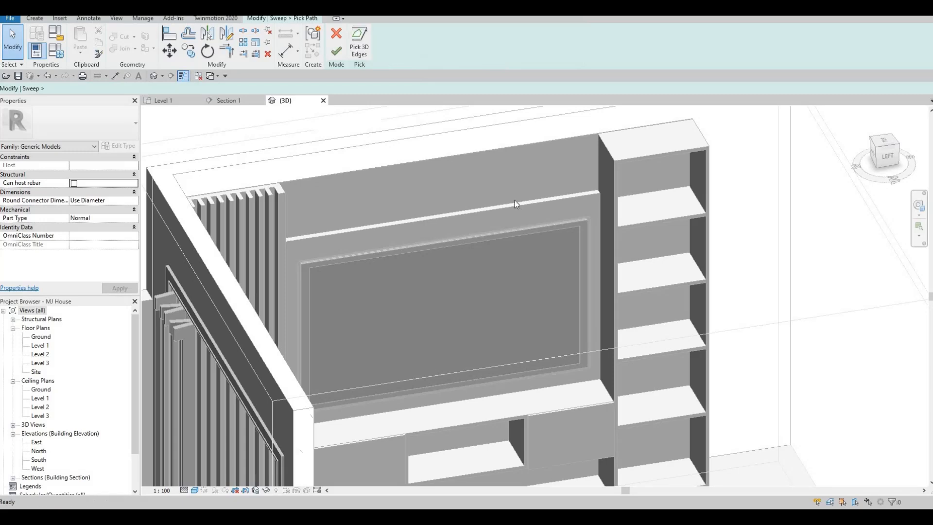
scroll(515, 200, "up", 2)
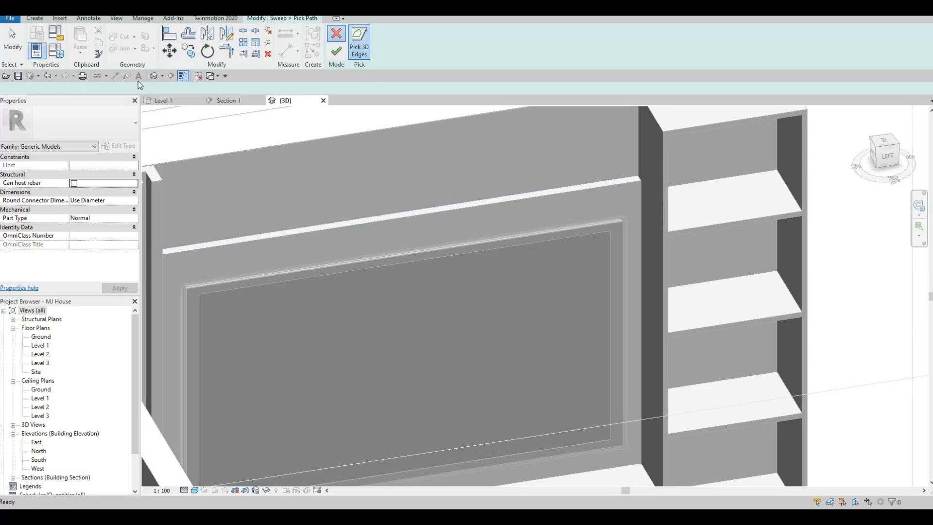
key("Escape")
left_click(35, 18)
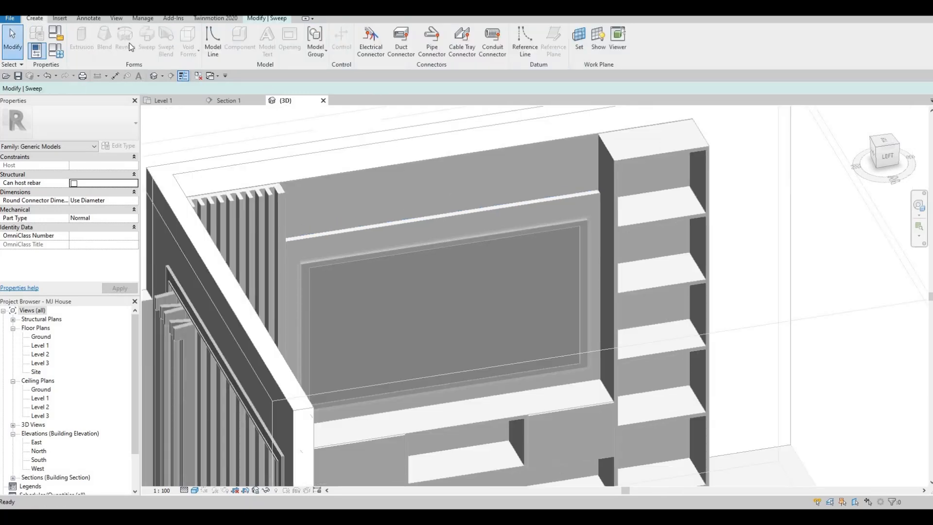
key("Escape")
key("Escape")
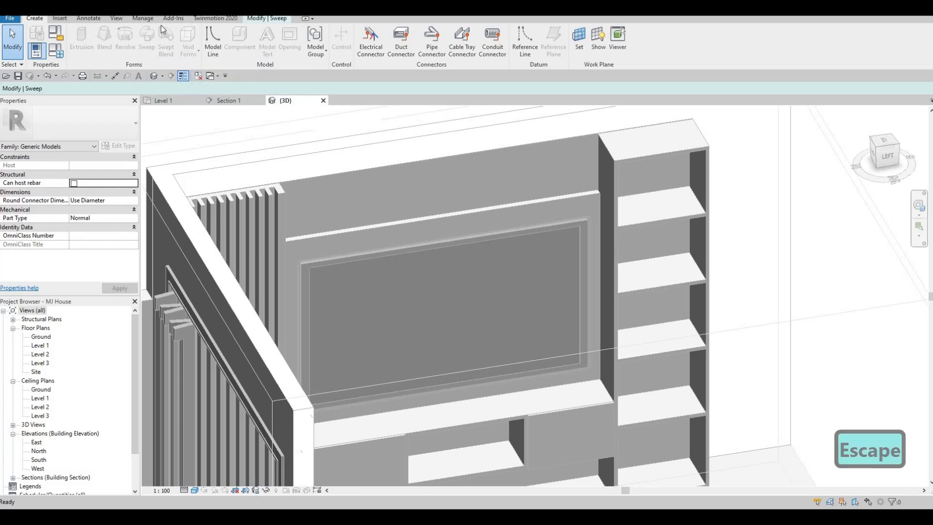
left_click(256, 17)
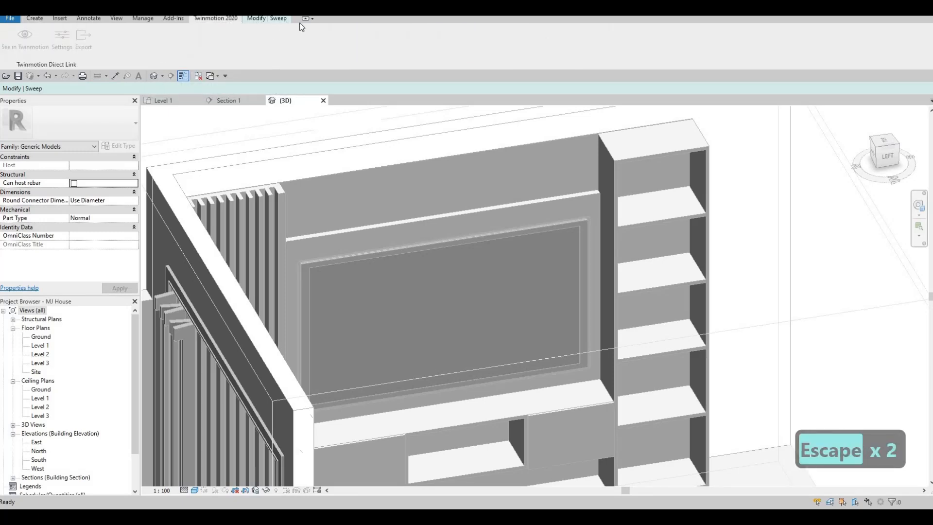
left_click(337, 34)
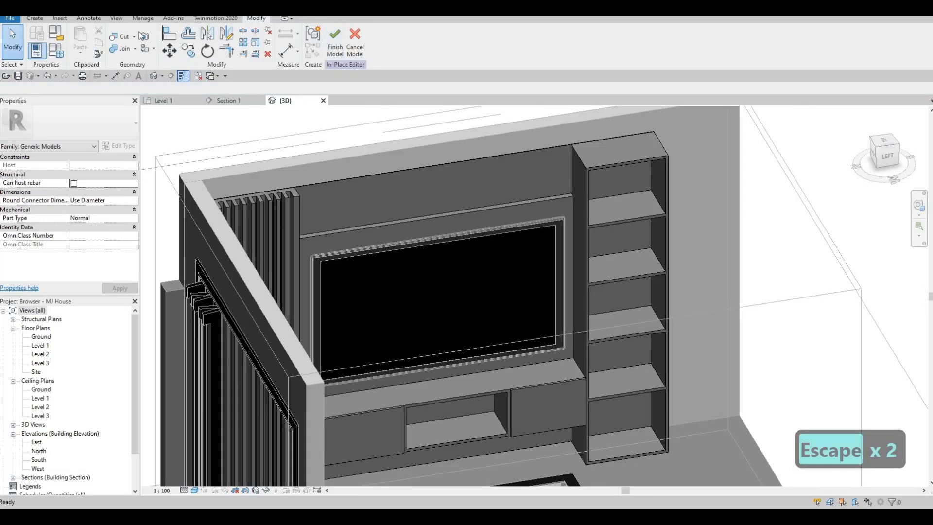
Step: Start a new solid extrusion and pick the back panel face behind the tall shelves as its work plane
left_click(34, 18)
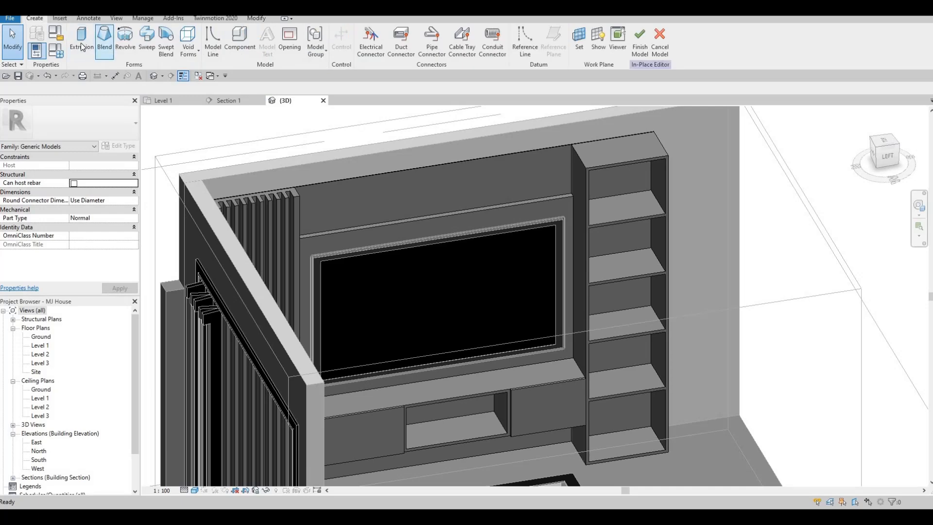
left_click(81, 47)
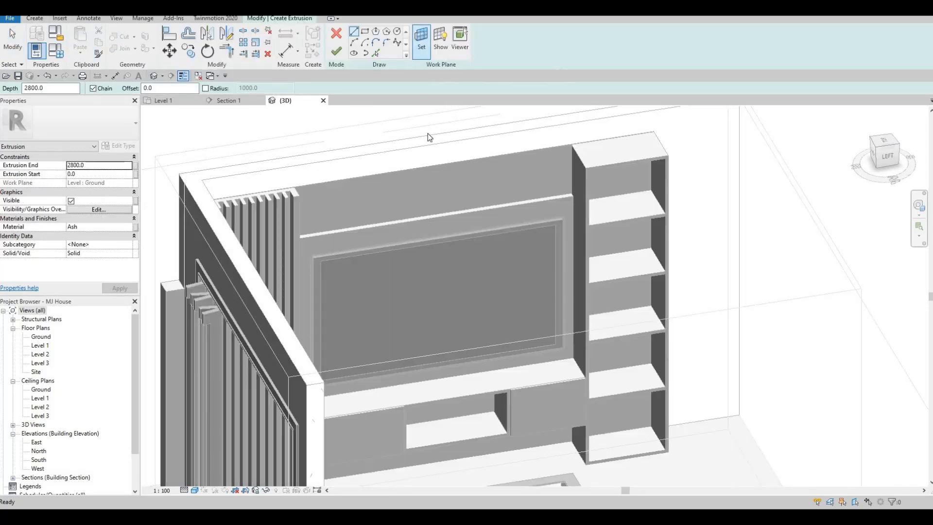
left_click(422, 38)
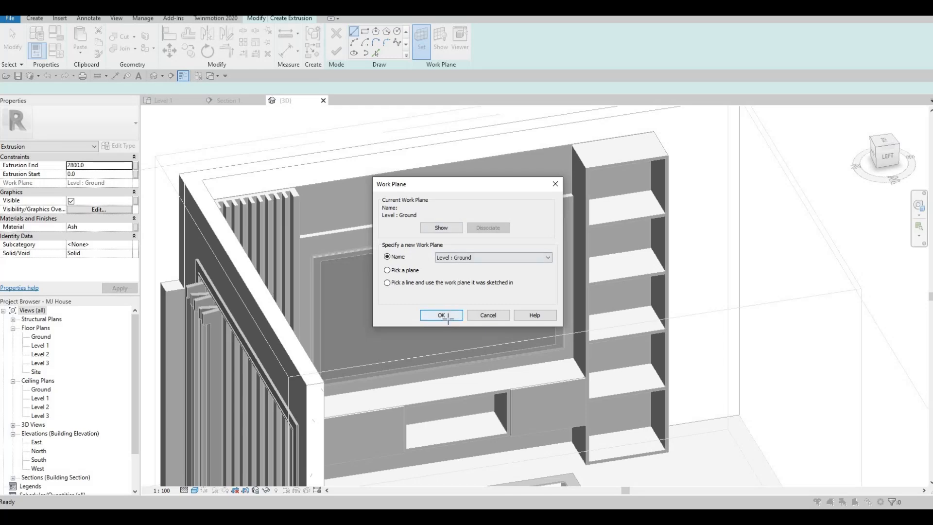
left_click(441, 316)
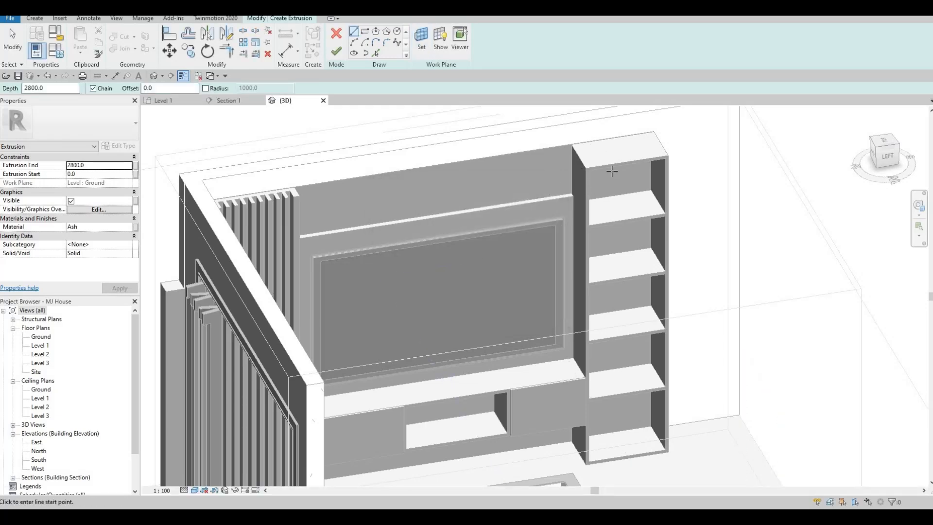
middle_click_drag(613, 171, 567, 109, "shift")
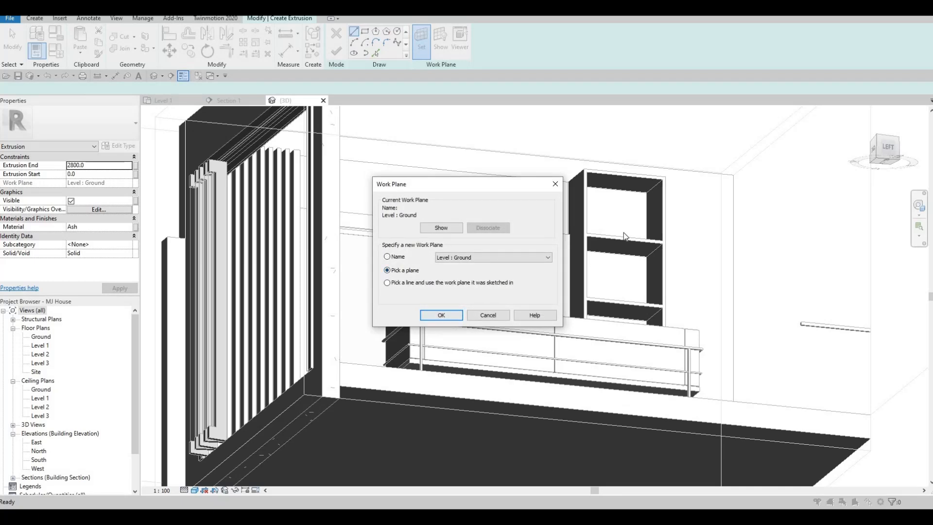
left_click(634, 216)
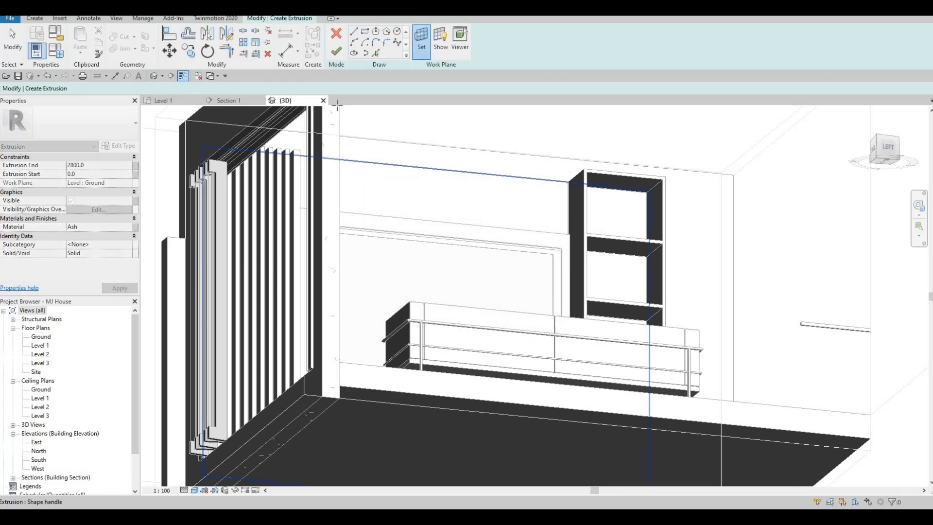
Step: Sketch a thin rectangle across the back of the tall shelf unit's uppermost compartment, directly beneath the top panel
left_click(229, 100)
scroll(591, 209, "up", 5)
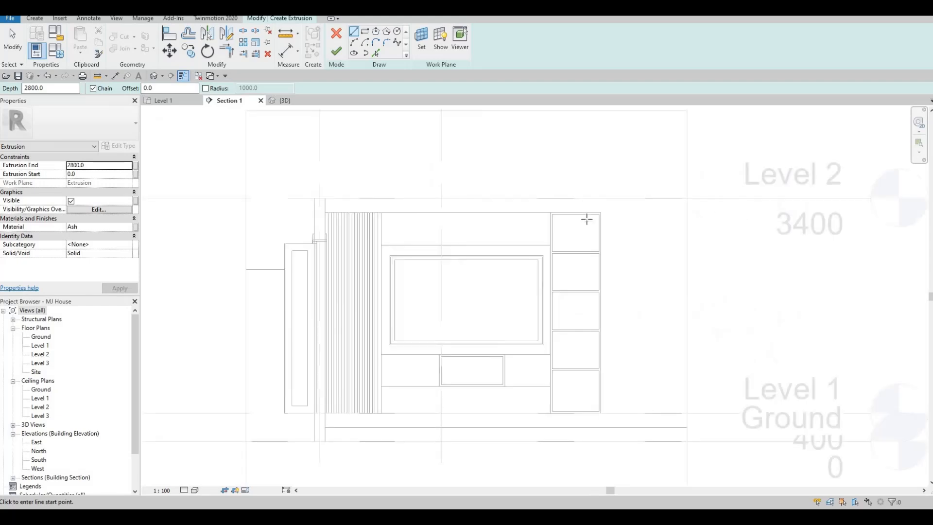
scroll(587, 219, "up", 3)
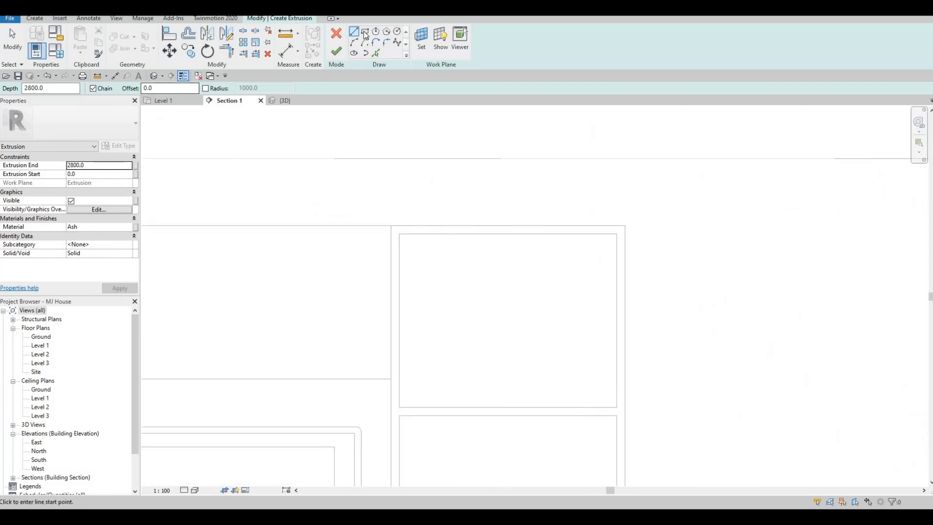
left_click(286, 100)
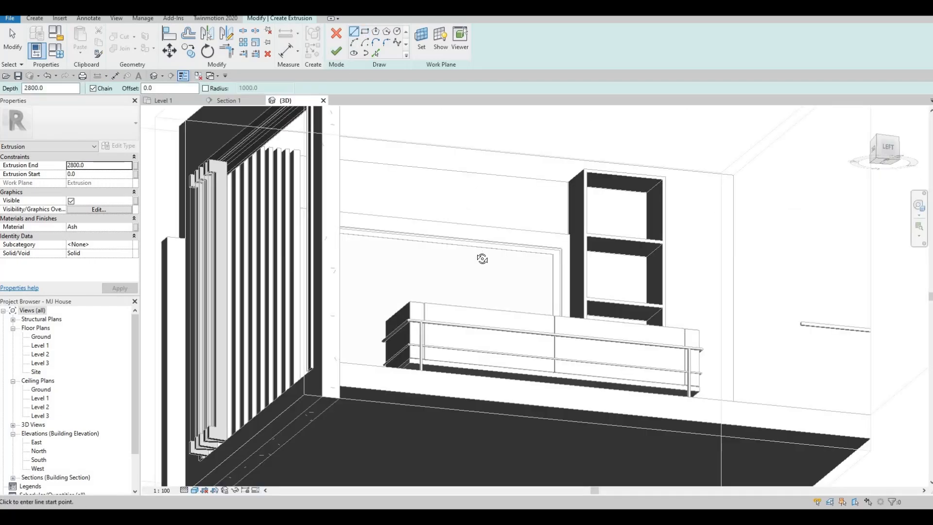
middle_click_drag(481, 258, 454, 269)
scroll(515, 300, "up", 5)
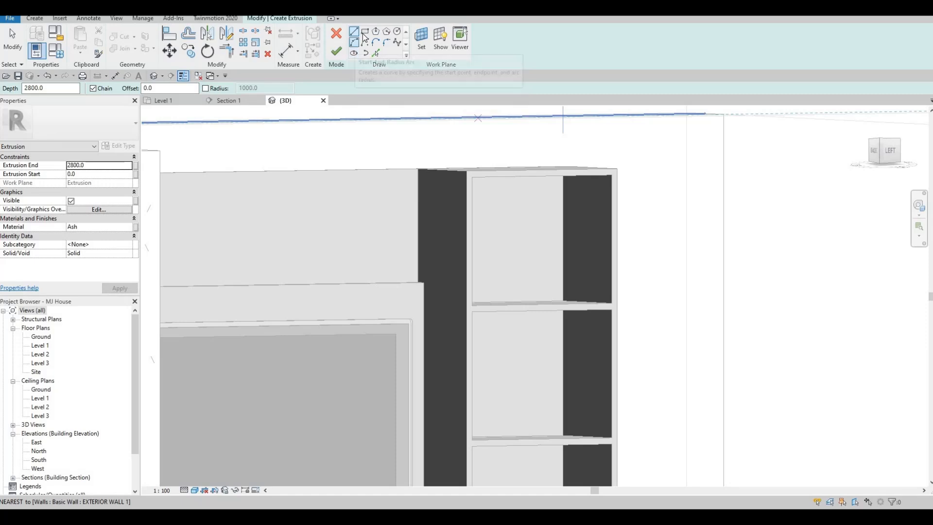
middle_click_drag(525, 185, 503, 185)
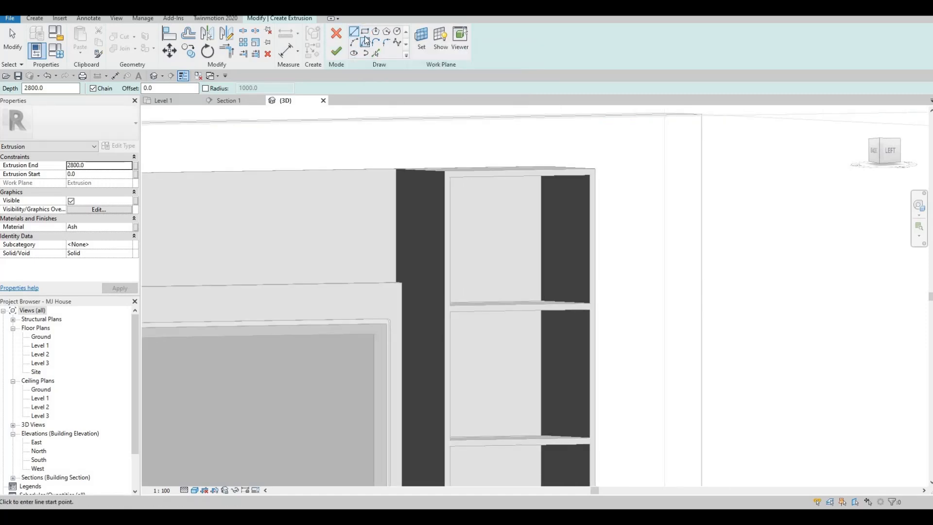
scroll(488, 195, "up", 5)
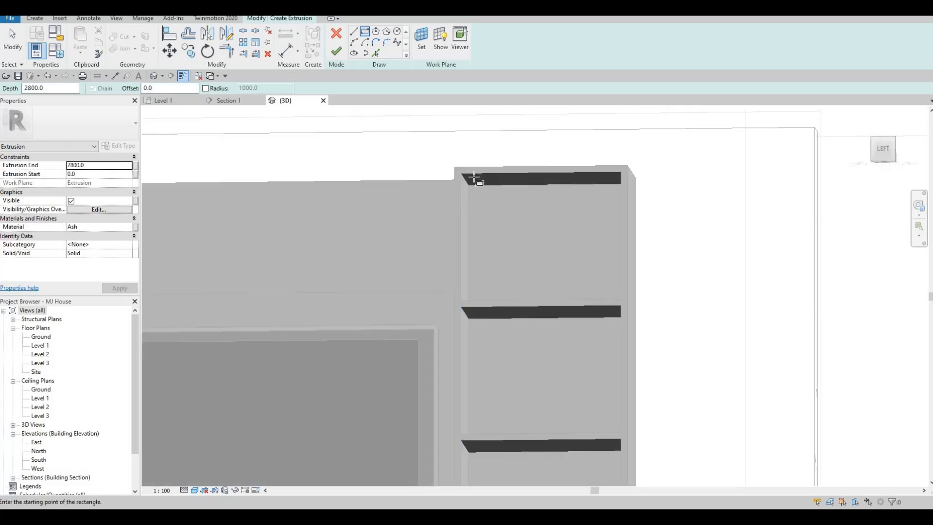
left_click(458, 181)
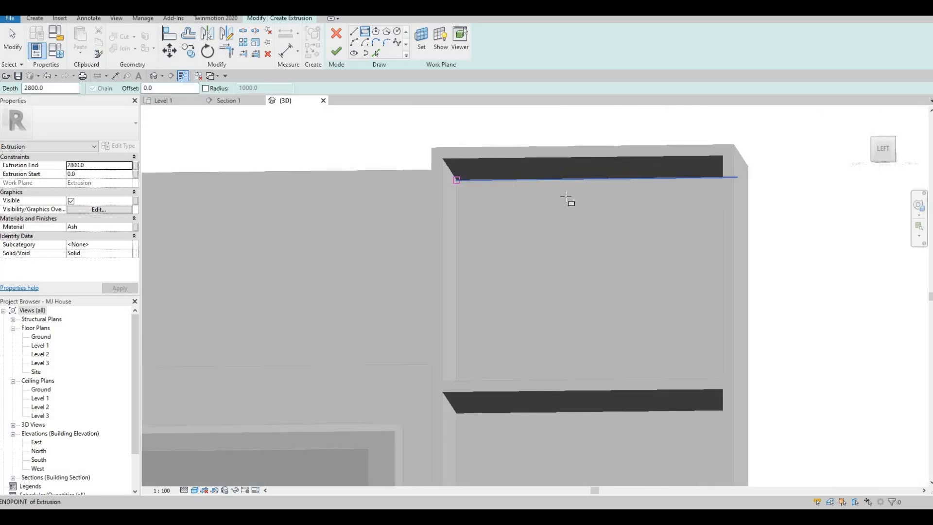
middle_click_drag(633, 190, 639, 242, "shift")
scroll(639, 242, "up", 4)
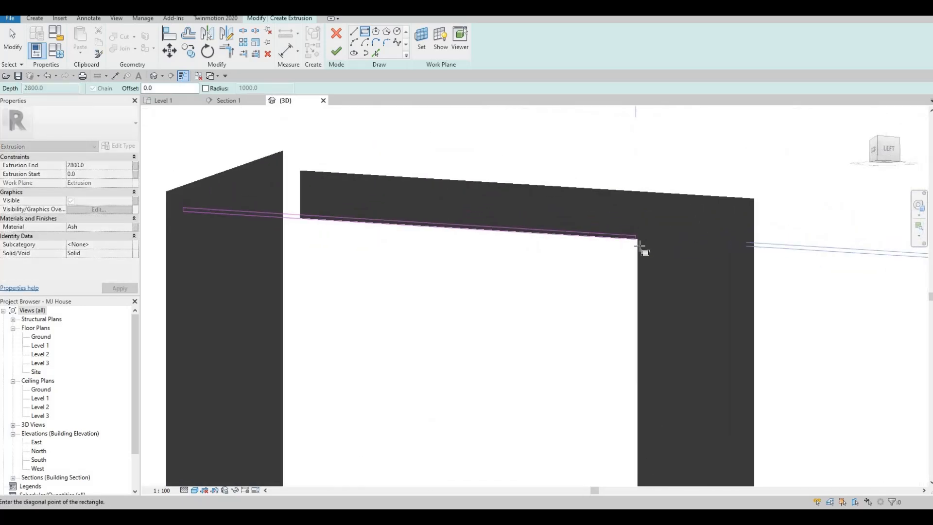
left_click(639, 243)
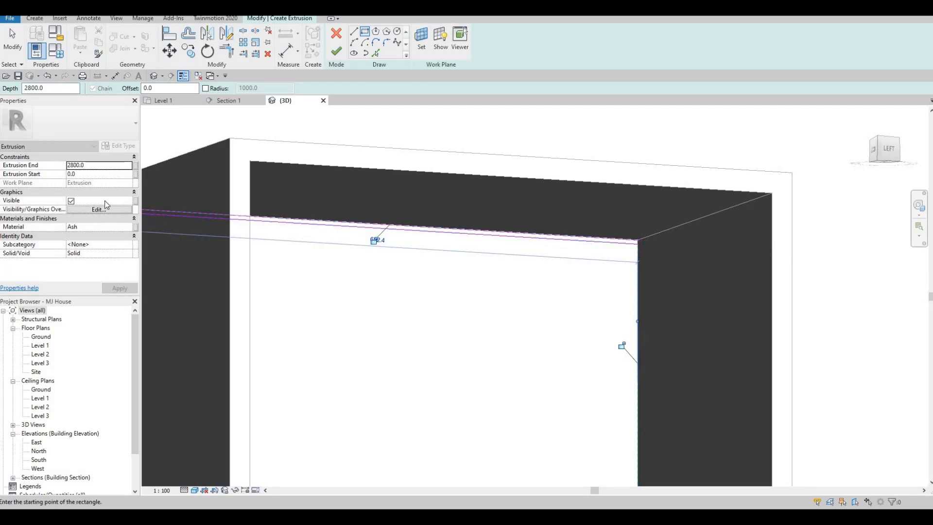
Step: Set the extrusion end to 5.0
left_click(99, 166)
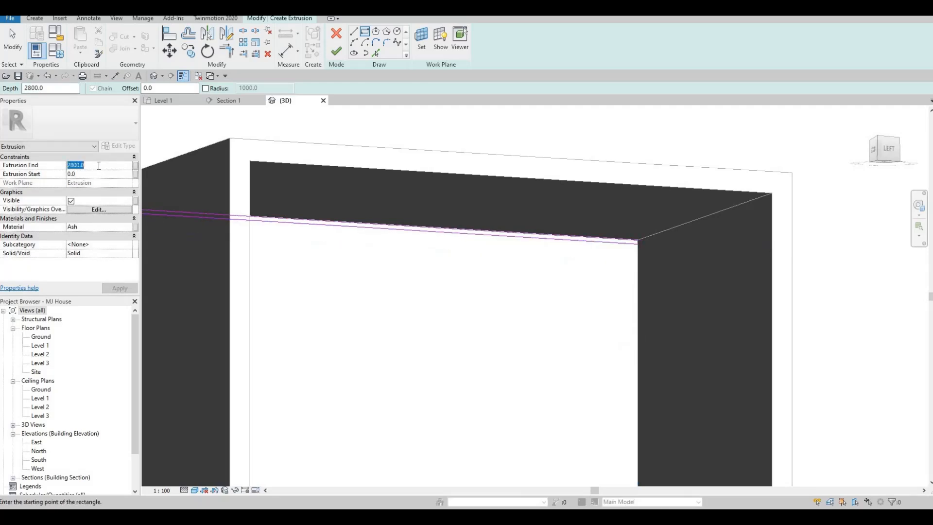
type("5")
key("Return")
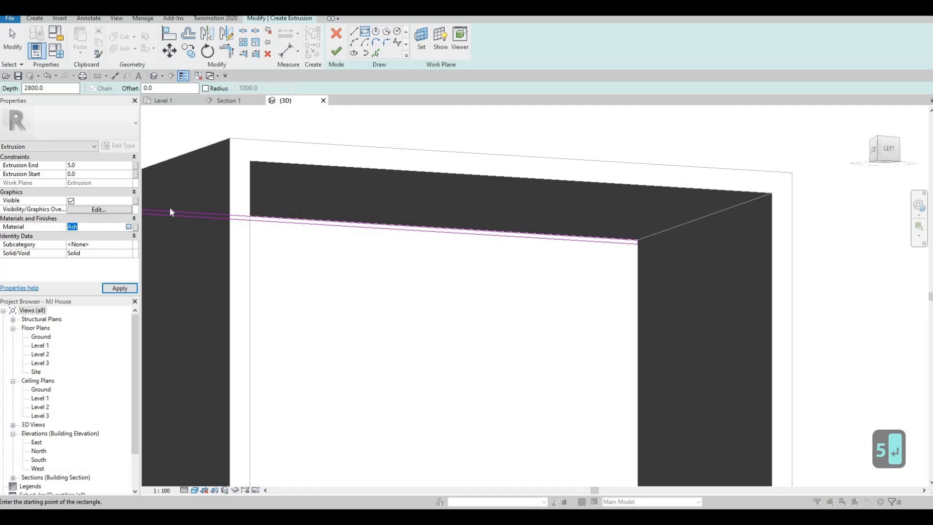
Step: Find the Glass, White, High Luminance material with the search term "light" and assign it to the extrusion
left_click(129, 227)
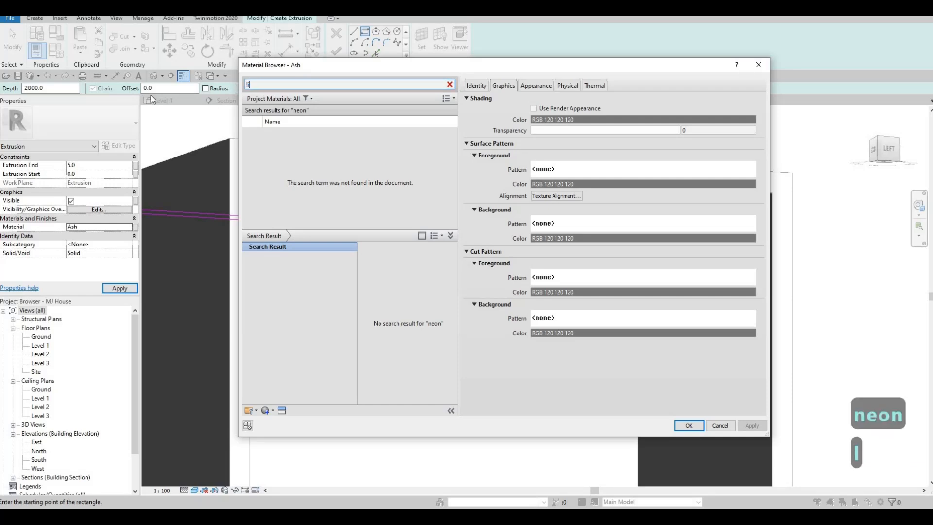
type("light")
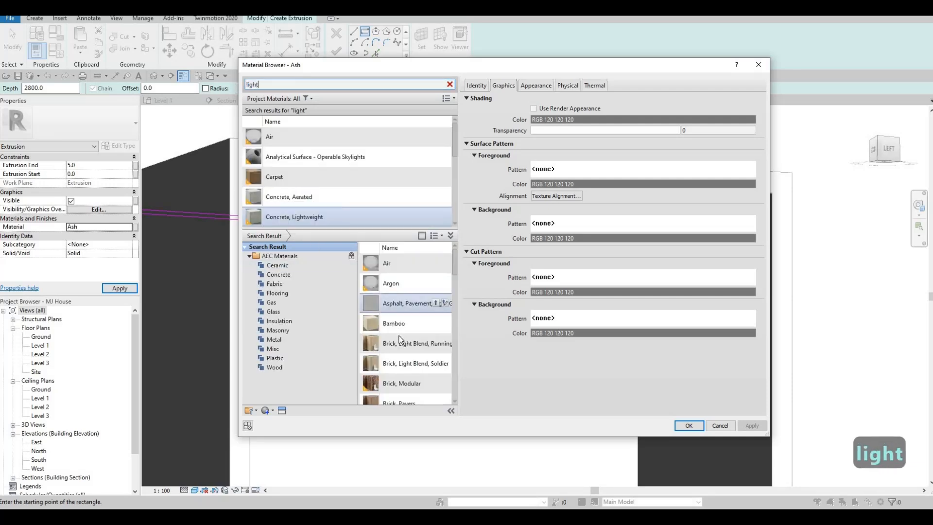
scroll(395, 321, "down", 6)
scroll(399, 362, "down", 1)
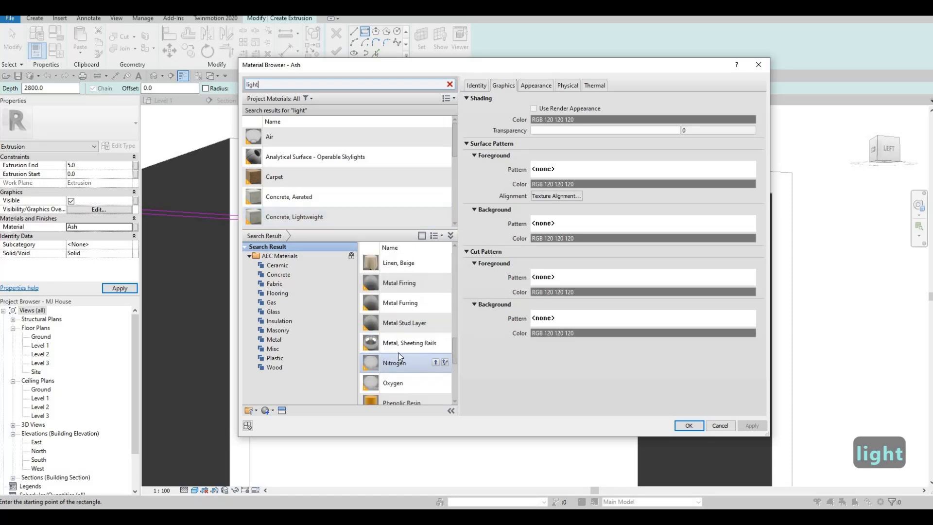
scroll(400, 340, "up", 2)
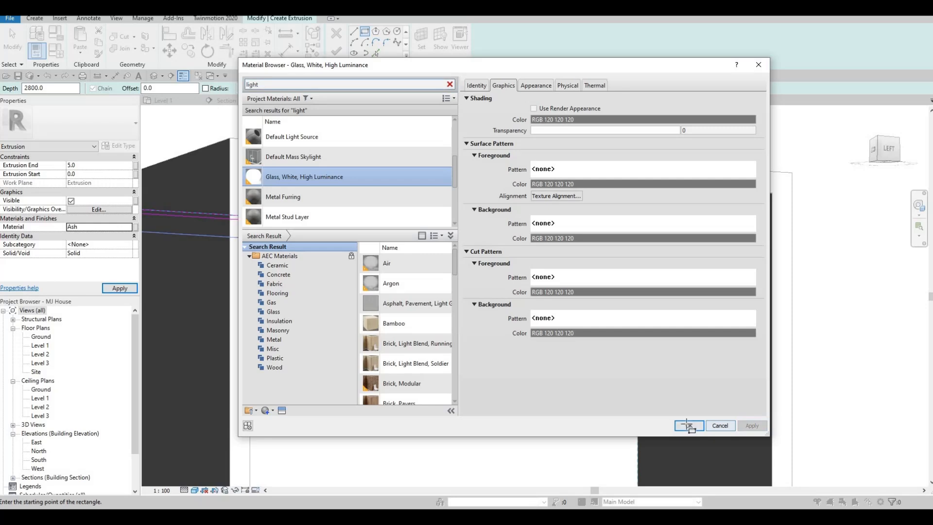
key("Return")
Step: Check the thin rectangle in the Section 1 view and finish the extrusion
left_click(233, 99)
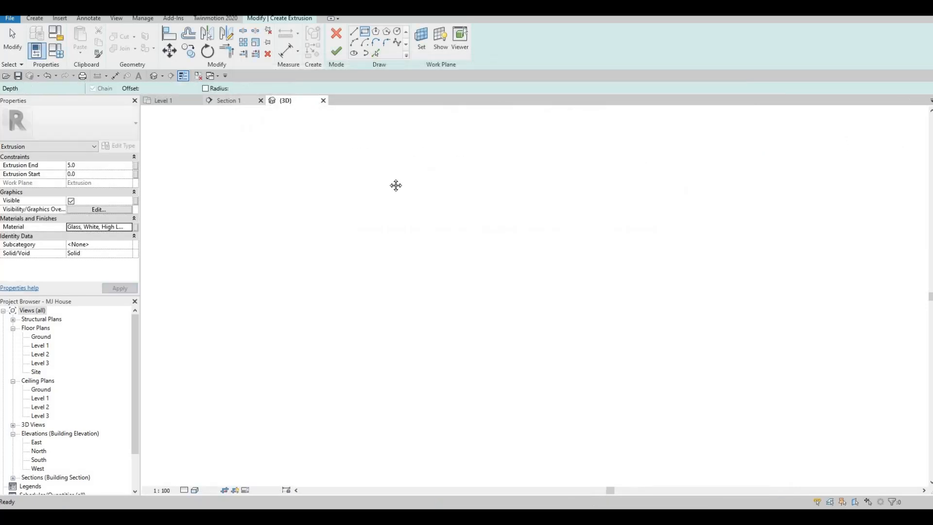
middle_click_drag(570, 224, 498, 183)
scroll(496, 184, "up", 6)
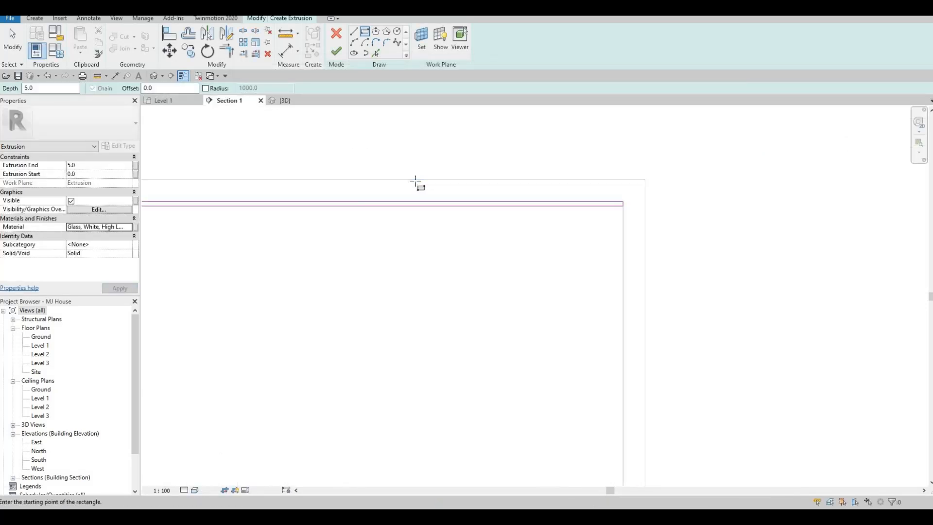
scroll(409, 184, "down", 5)
scroll(402, 149, "down", 3)
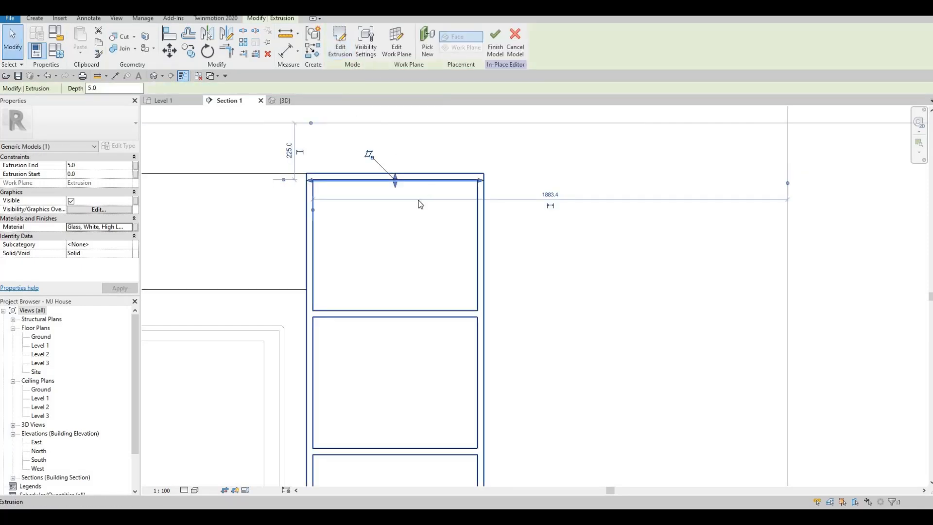
Step: Copy the light strip from the uppermost shelf compartment to directly beneath the top shelf board of the second compartment
scroll(428, 195, "up", 2)
middle_click_drag(475, 151, 490, 136)
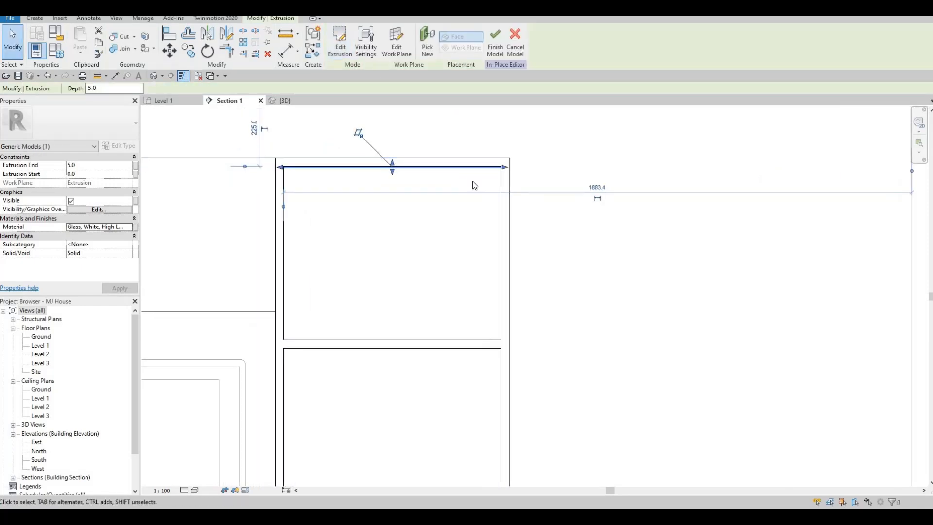
key("c")
key("o")
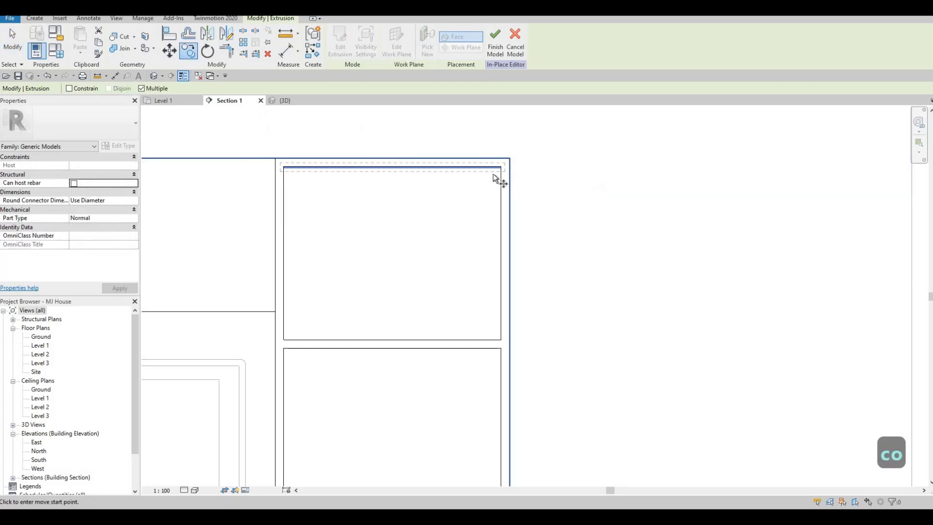
left_click(487, 182)
scroll(466, 214, "down", 1)
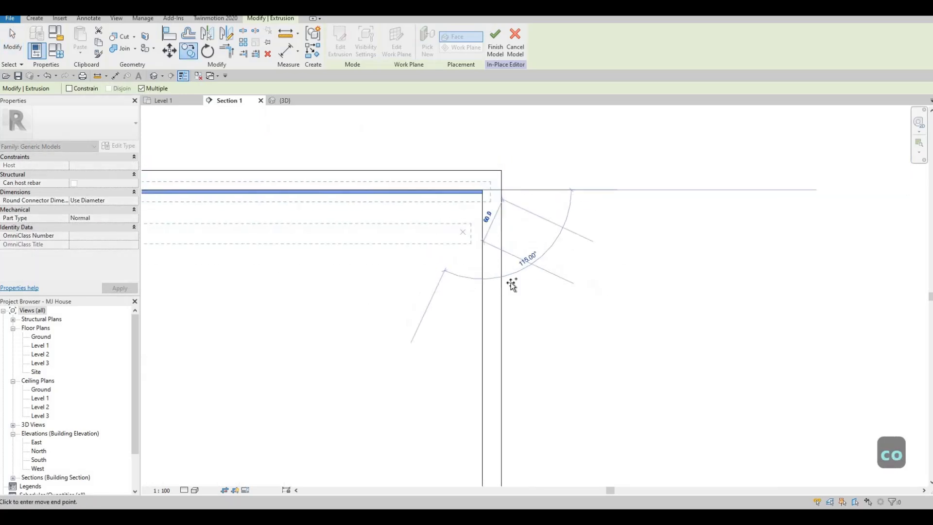
middle_click_drag(485, 477, 510, 264)
left_click(506, 294)
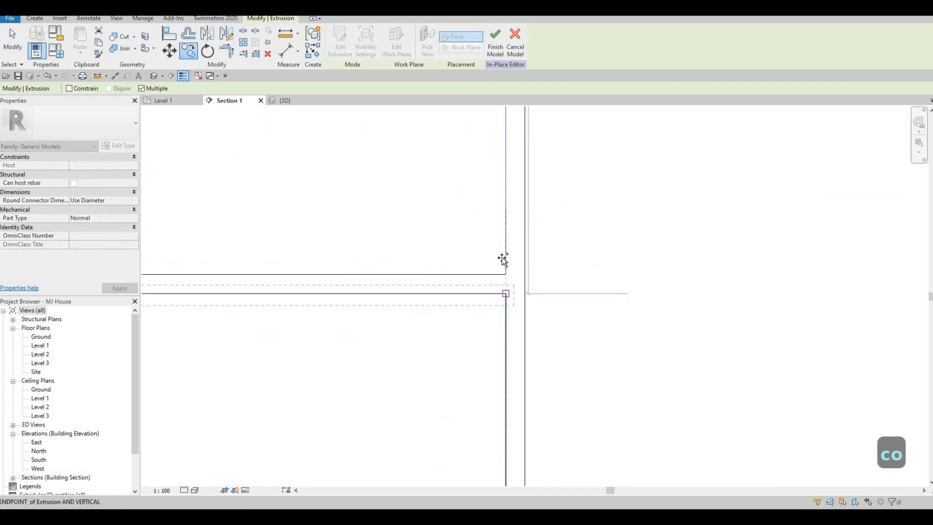
Step: Place further copies of the light strip along the upper edges of the third and fourth compartments
scroll(502, 257, "down", 2)
scroll(495, 373, "down", 2)
scroll(501, 367, "up", 2)
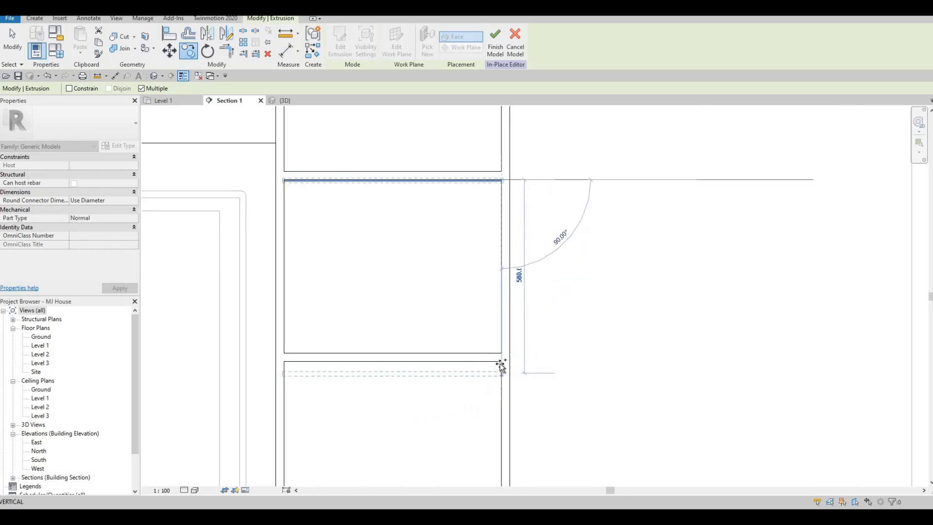
left_click(504, 455)
scroll(469, 316, "down", 2)
middle_click_drag(482, 438, 443, 243)
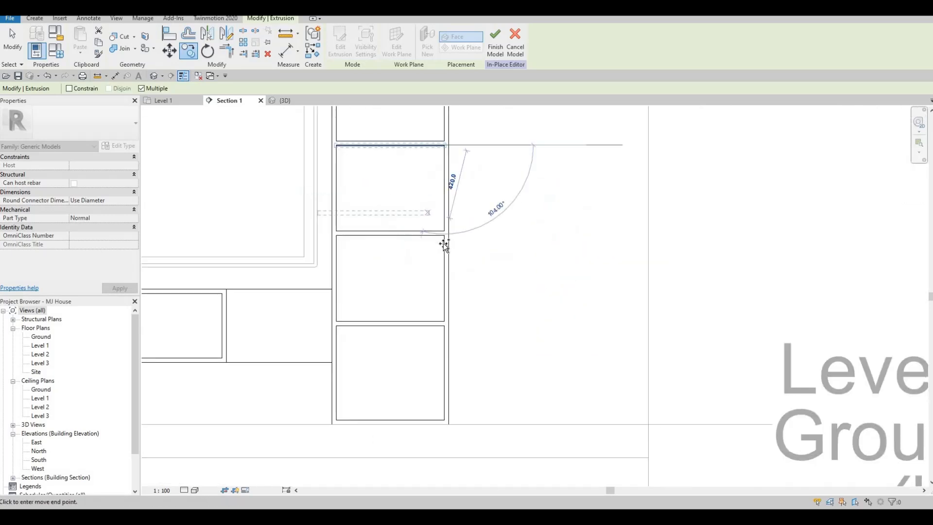
scroll(442, 240, "up", 2)
left_click(444, 238)
Step: Copy the light strip to the upper edge of the lowest compartment and finish the in-place model
middle_click_drag(447, 391, 468, 164)
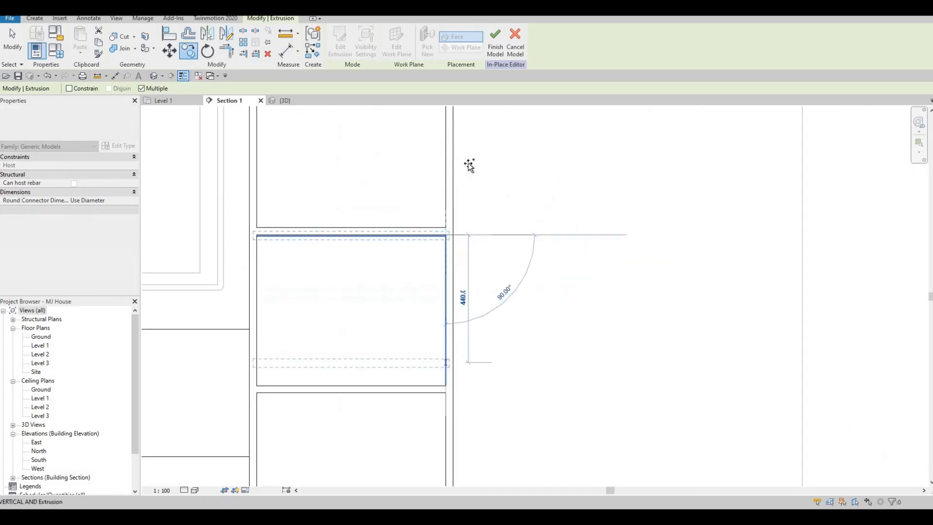
scroll(467, 169, "down", 1)
left_click(466, 168)
scroll(450, 167, "down", 2)
middle_click_drag(392, 167, 465, 285)
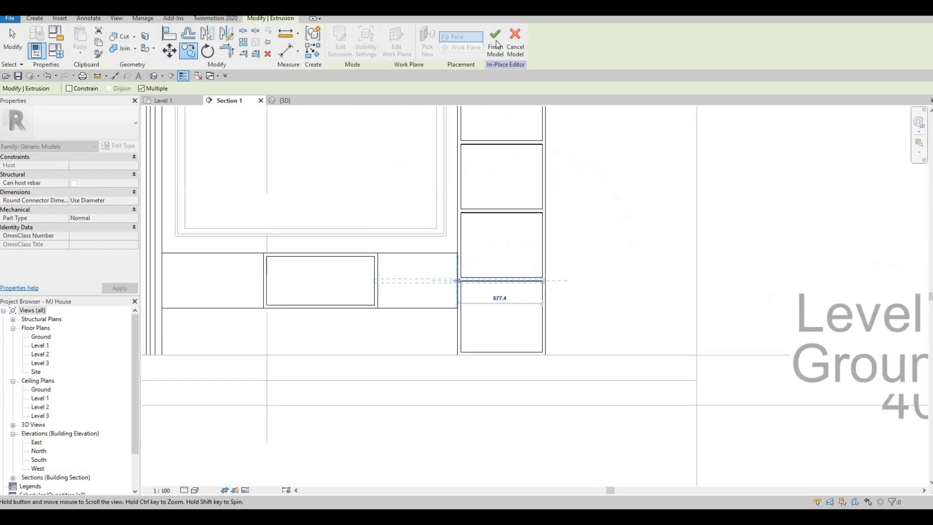
scroll(462, 287, "down", 1)
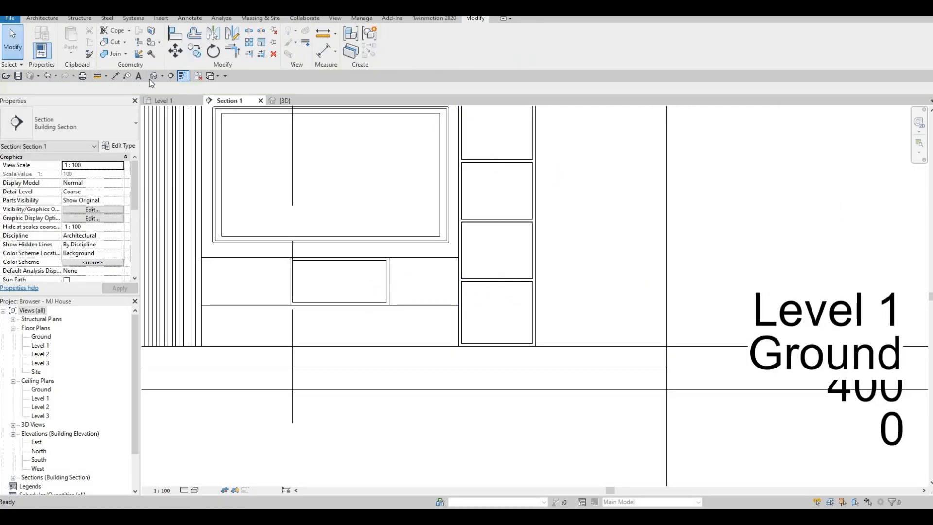
Step: Inspect the light strips and the shelf unit's compartments from several angles in the 3D view
scroll(300, 189, "down", 1)
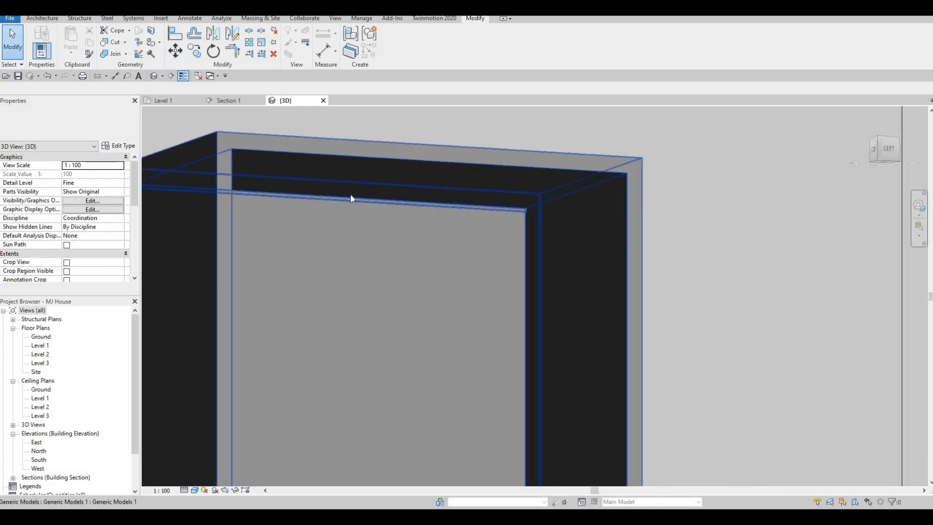
scroll(351, 195, "down", 3)
middle_click_drag(346, 290, 258, 173)
scroll(330, 267, "down", 1)
key("Escape")
left_click(309, 213)
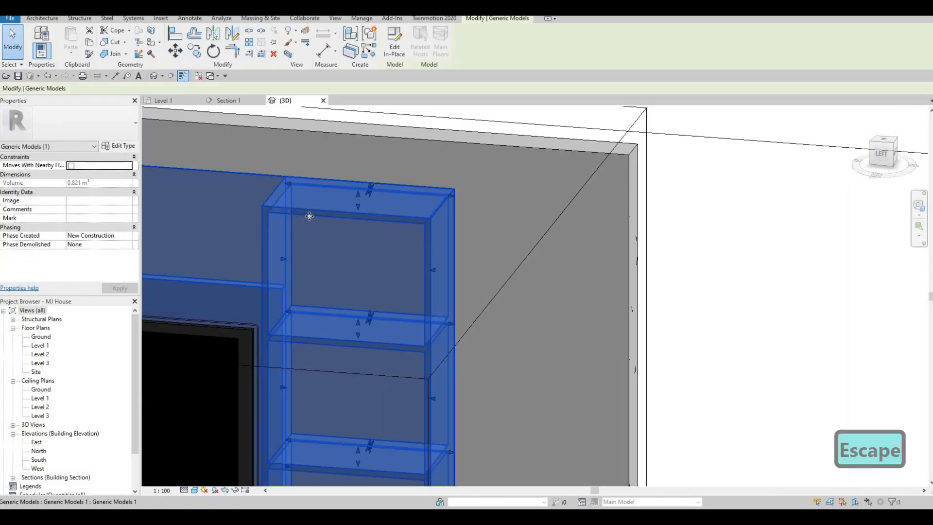
scroll(363, 220, "up", 3)
middle_click_drag(363, 221, 354, 228, "shift")
scroll(421, 190, "down", 4)
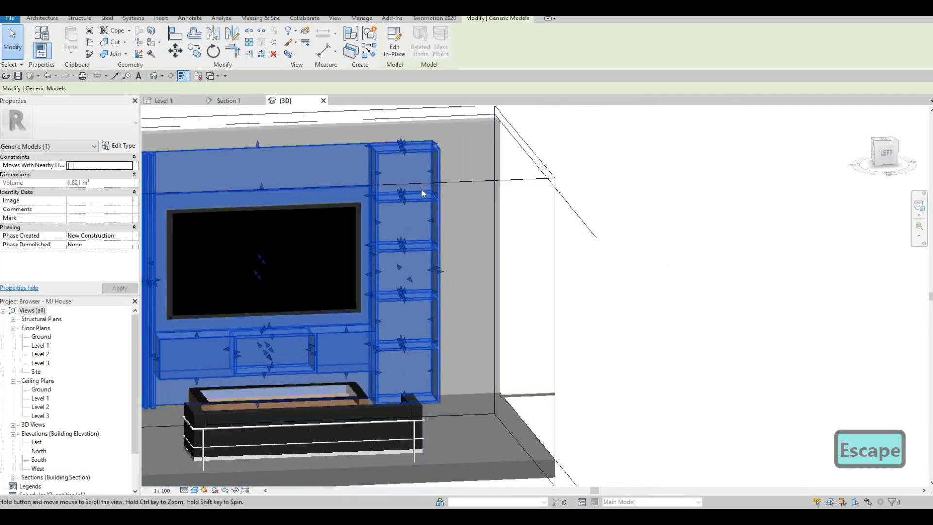
middle_click_drag(422, 190, 441, 214, "shift")
key("Escape")
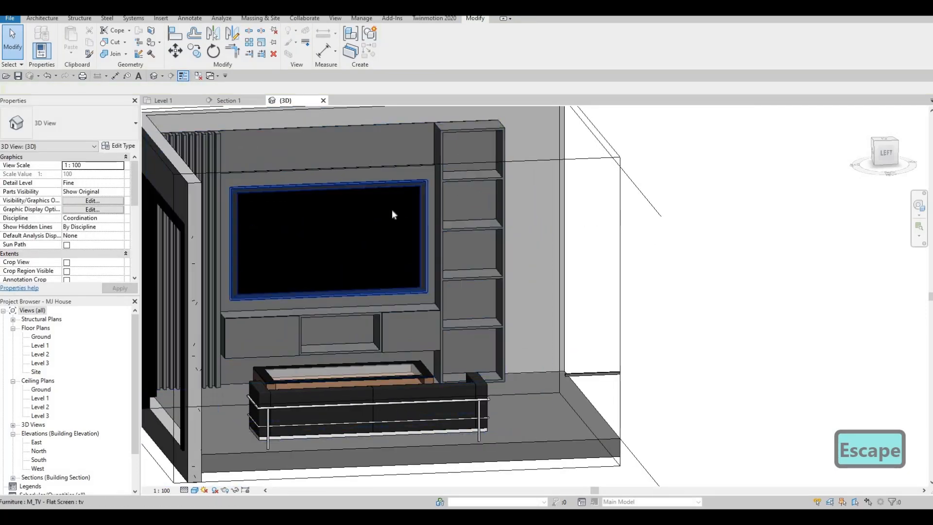
left_click(450, 273)
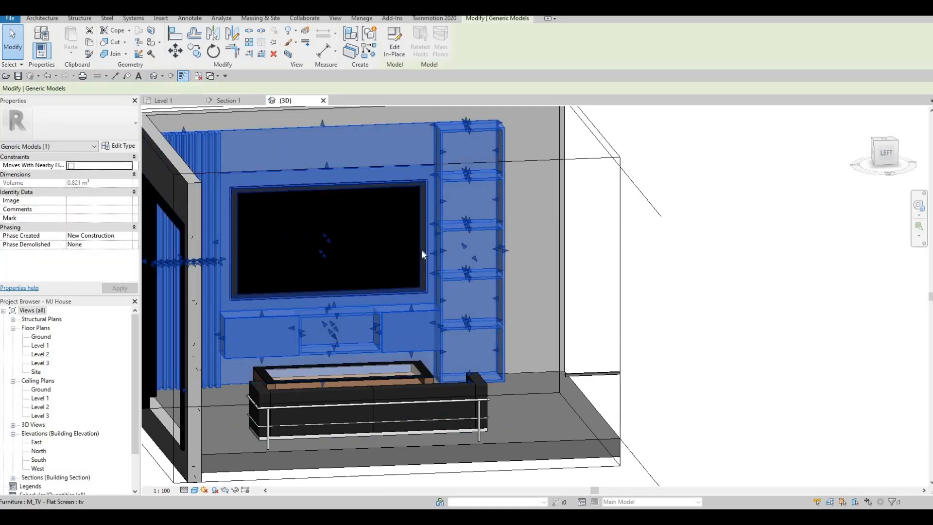
scroll(441, 184, "up", 2)
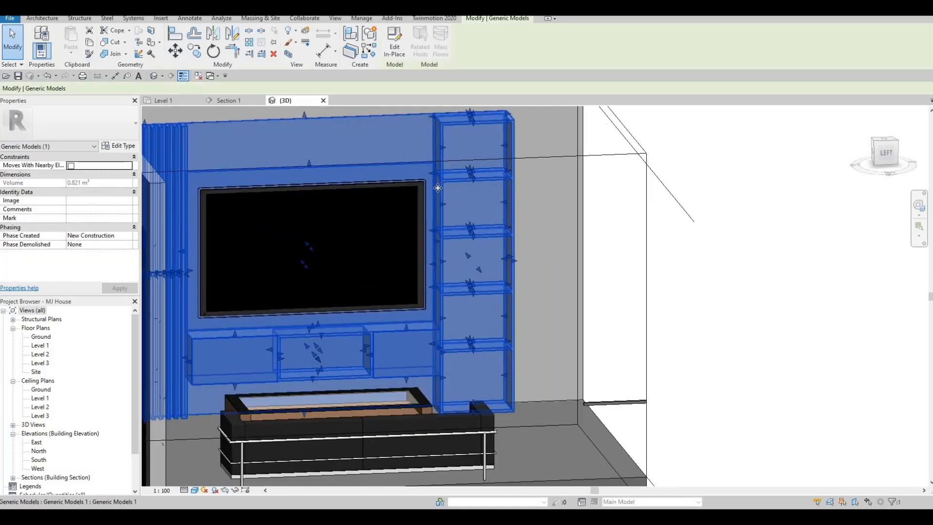
key("Escape")
key("Escape")
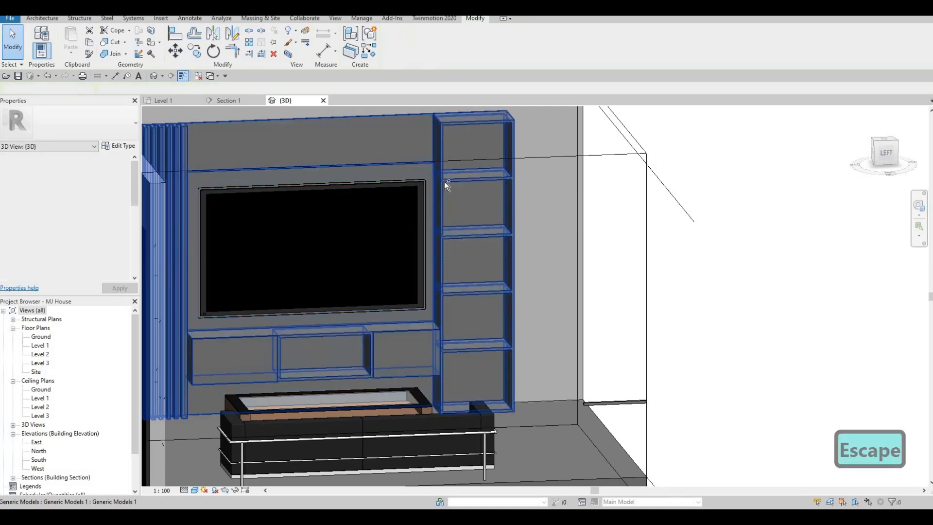
Step: Undo the model finish, the light strip copies and the strip's extrusion, back to its sketch in the Section 1 view
key("ctrl+z")
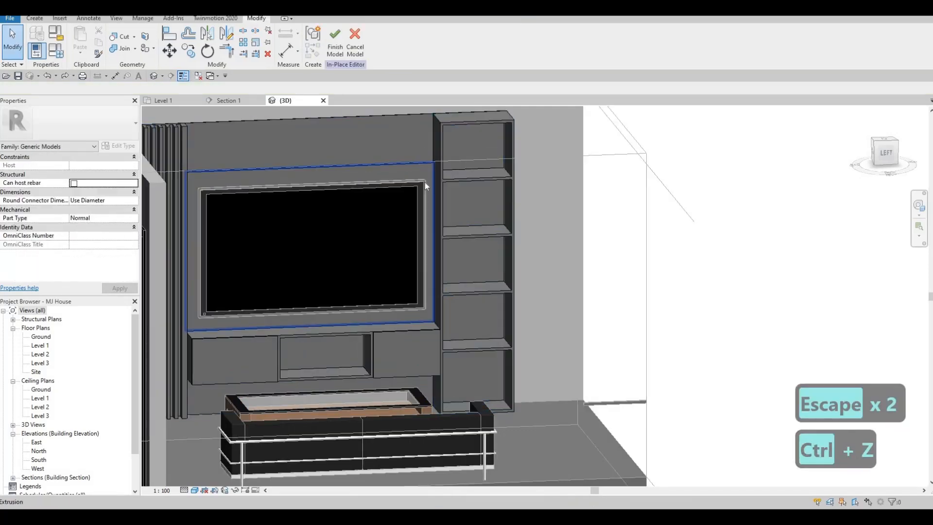
key("ctrl+z")
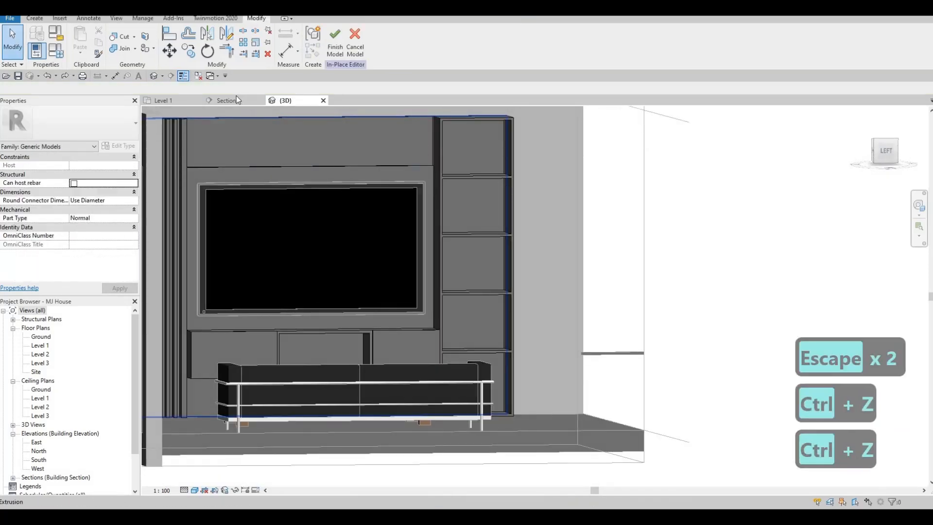
left_click(233, 101)
middle_click_drag(431, 314, 428, 325)
key("ctrl+z")
scroll(428, 323, "down", 2)
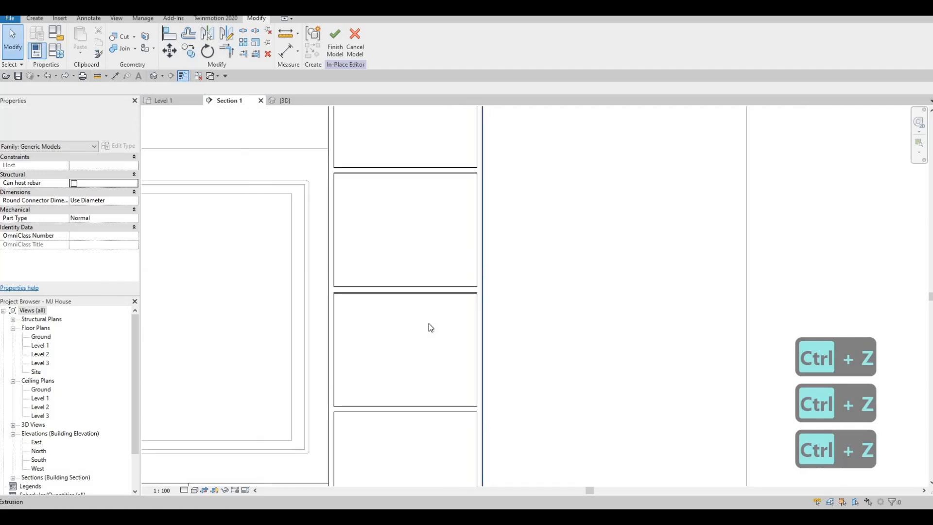
key("ctrl+z")
scroll(429, 323, "up", 3)
key("ctrl+z")
key("ctrl+z")
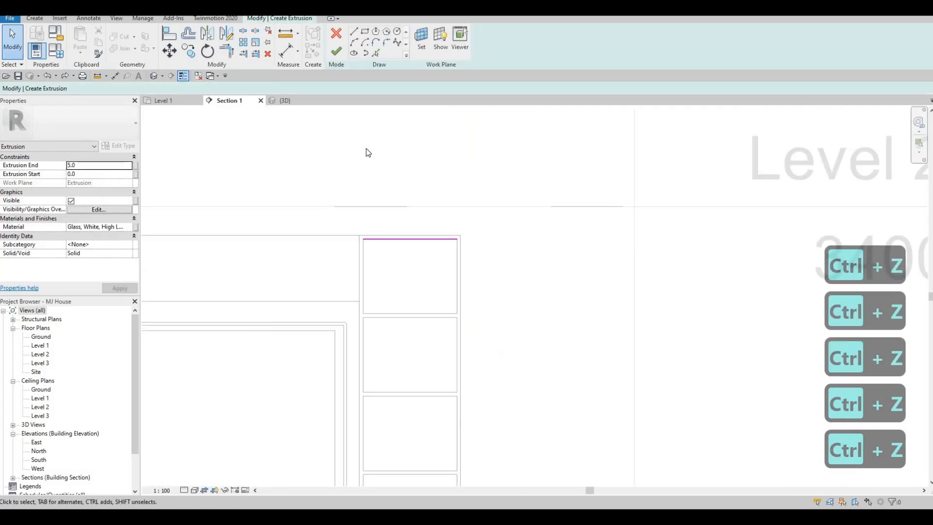
Step: Undo the strip's extrusion settings and discard the extrusion sketch
key("ctrl+z")
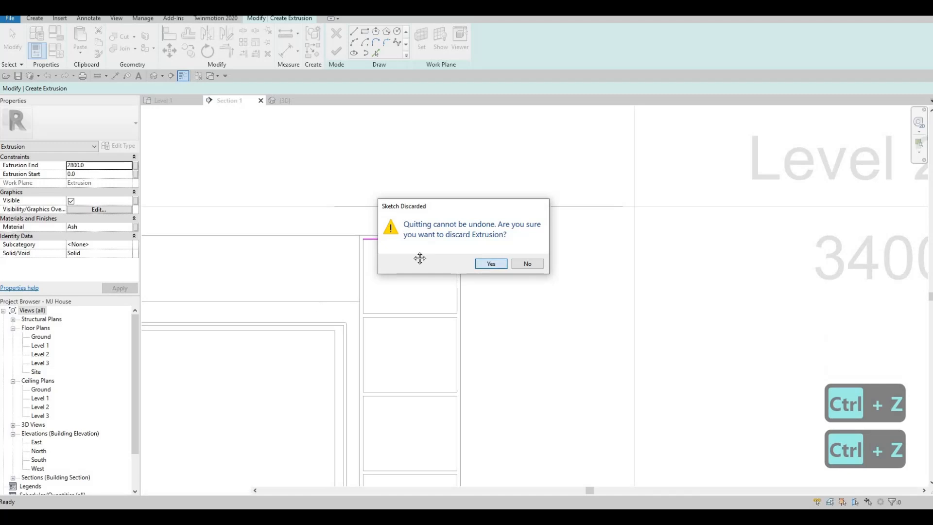
left_click(491, 263)
key("Escape")
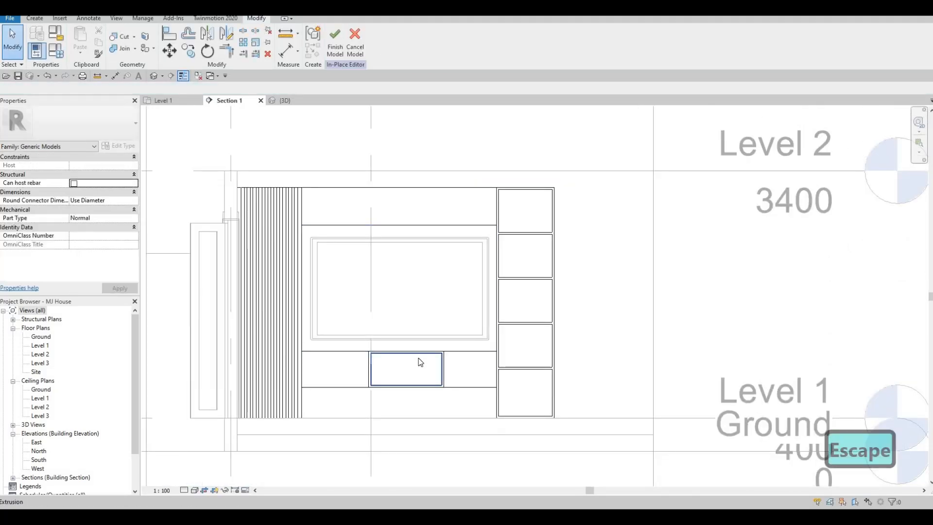
Step: Start an extrusion similar to the back panel of the niche below the TV, picking a plane at the tall shelf unit as work plane
left_click(421, 362)
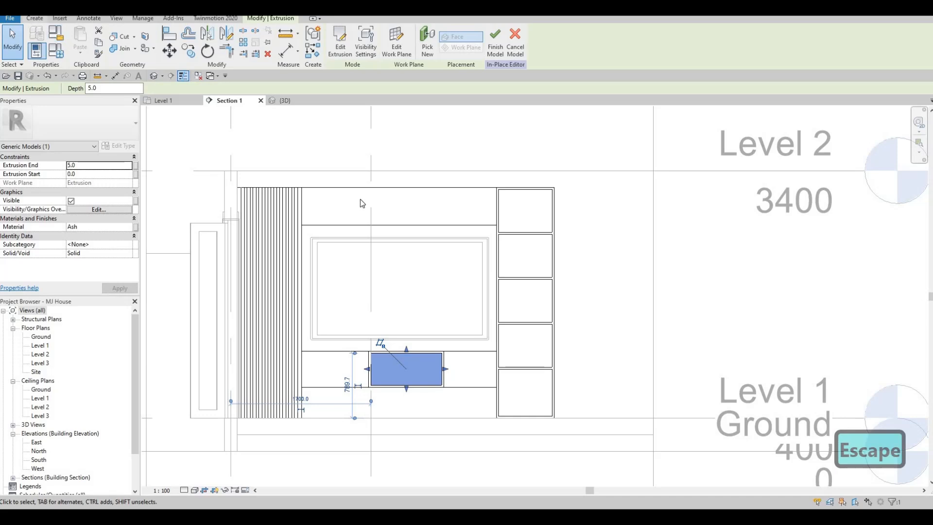
key("c")
key("s")
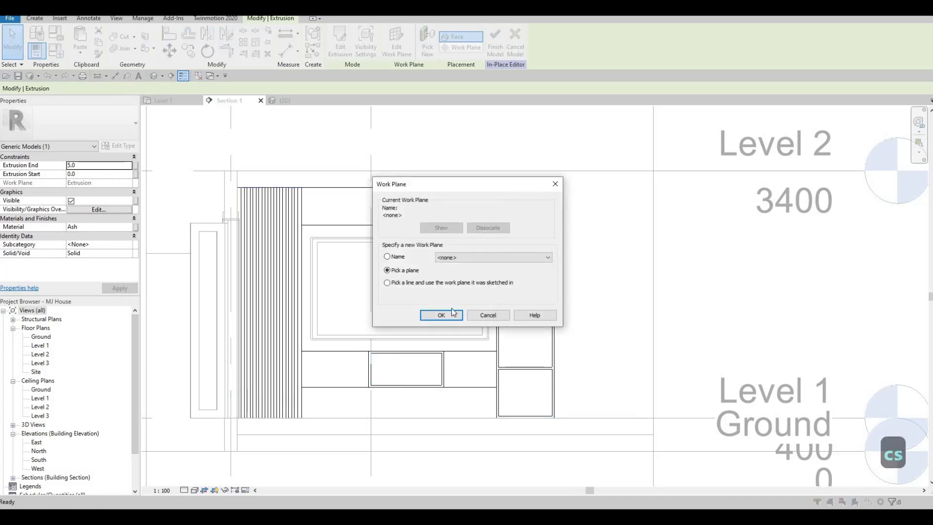
left_click(441, 315)
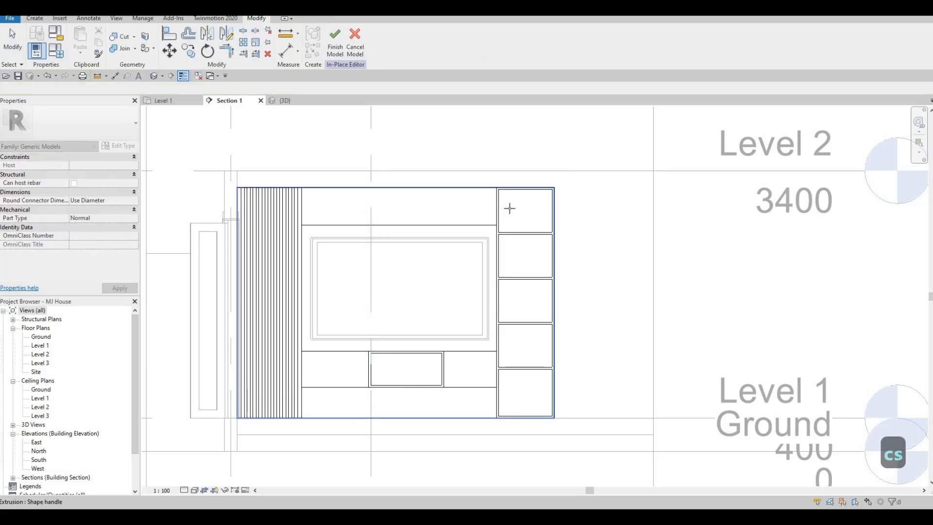
left_click(524, 211)
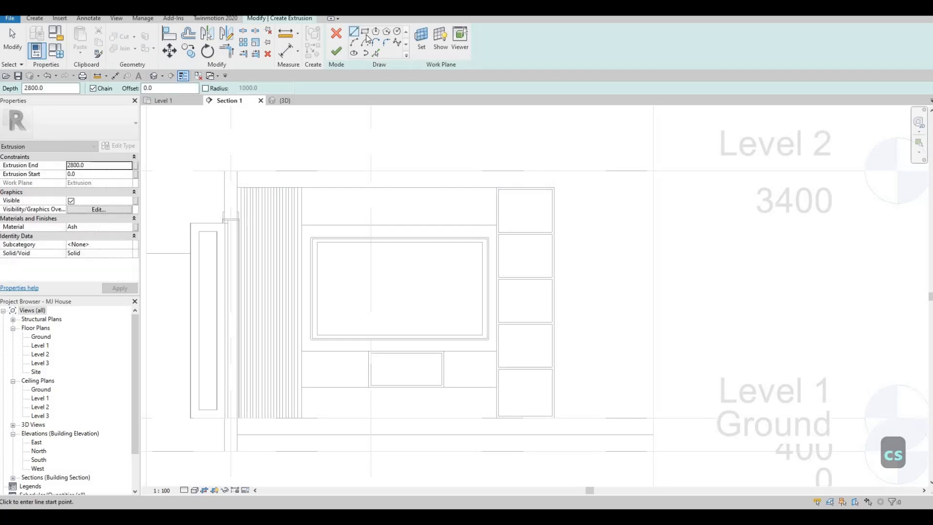
Step: Sketch a rectangle covering the tall shelf unit's interior, from the uppermost compartment's upper corner to the lowest compartment's opposite lower corner
left_click(365, 32)
scroll(491, 171, "up", 1)
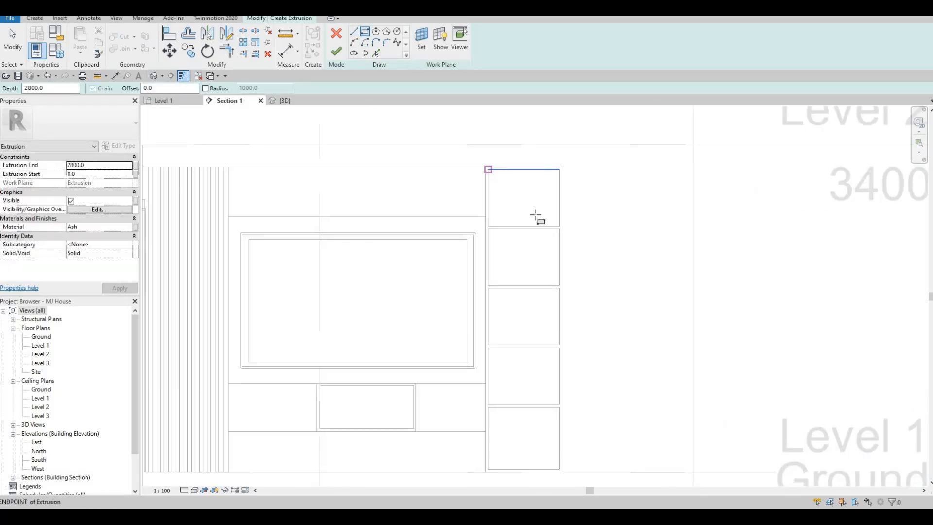
left_click(488, 170)
scroll(537, 215, "up", 2)
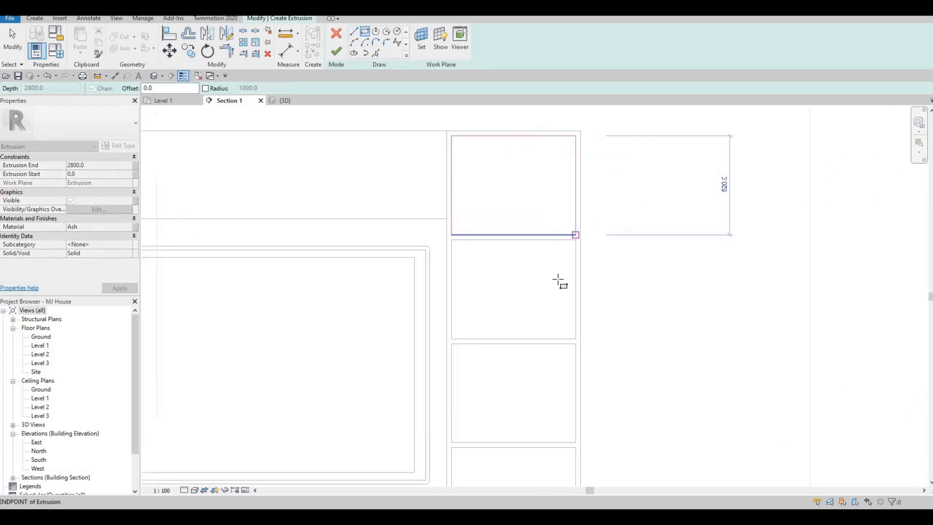
scroll(551, 313, "down", 3)
middle_click_drag(548, 389, 536, 234)
scroll(550, 335, "down", 2)
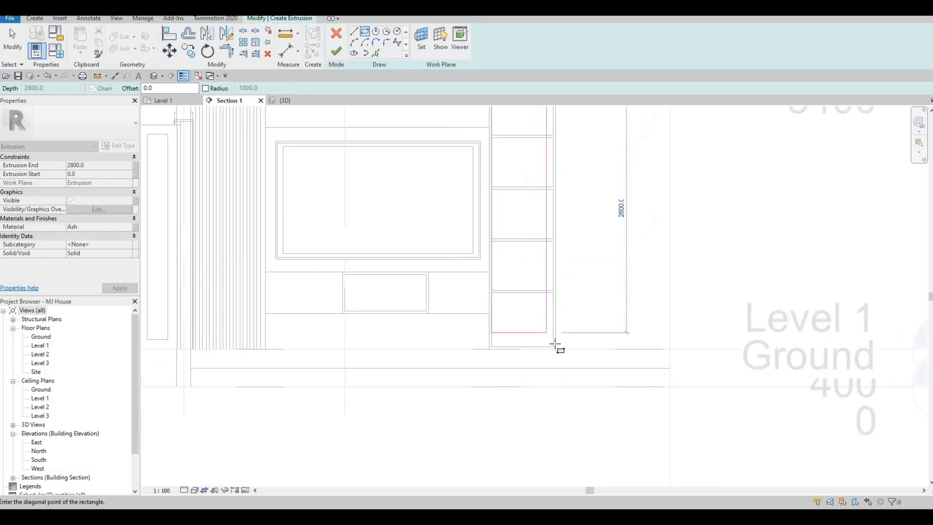
scroll(556, 346, "up", 2)
left_click(556, 350)
key("Escape")
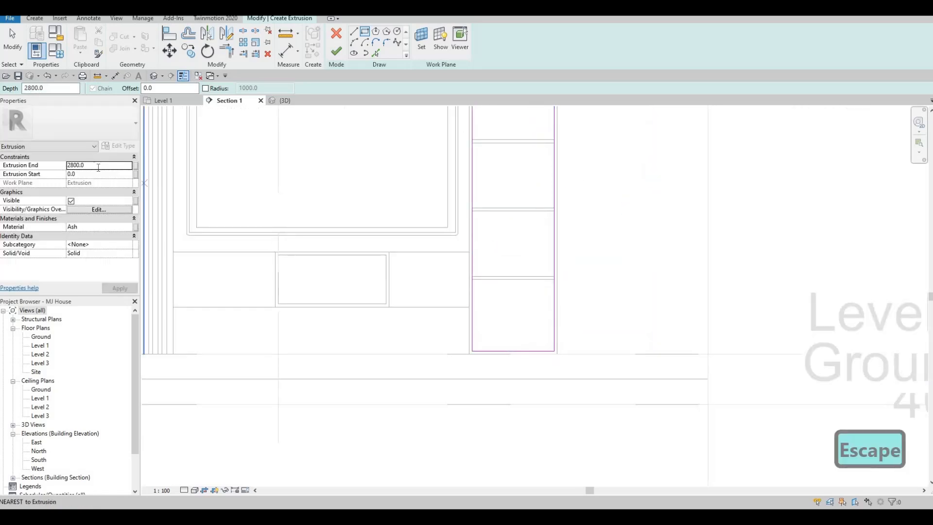
Step: Set the extrusion end to 5 and complete the back panel extrusion behind the shelf compartments
left_click(98, 167)
type("5")
key("Return")
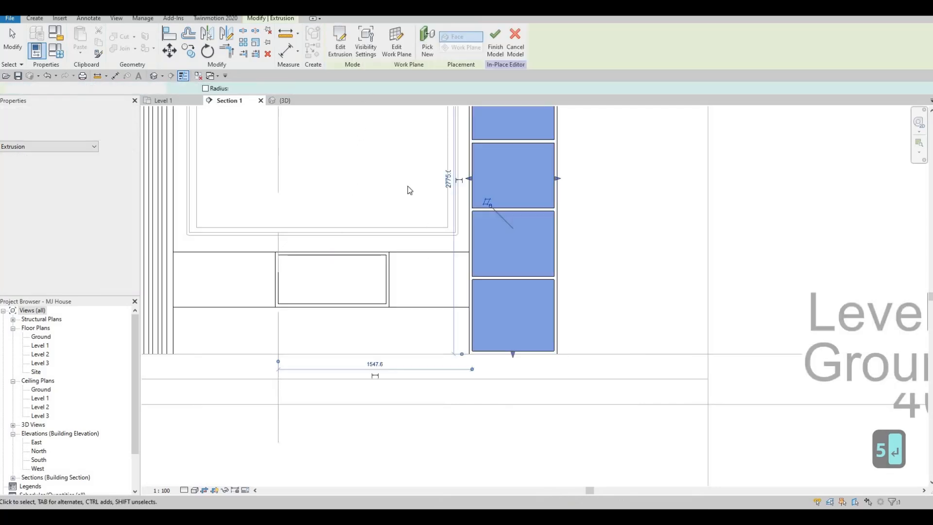
middle_click_drag(409, 190, 388, 275)
scroll(342, 127, "up", 1)
key("Escape")
key("Escape")
key("Escape")
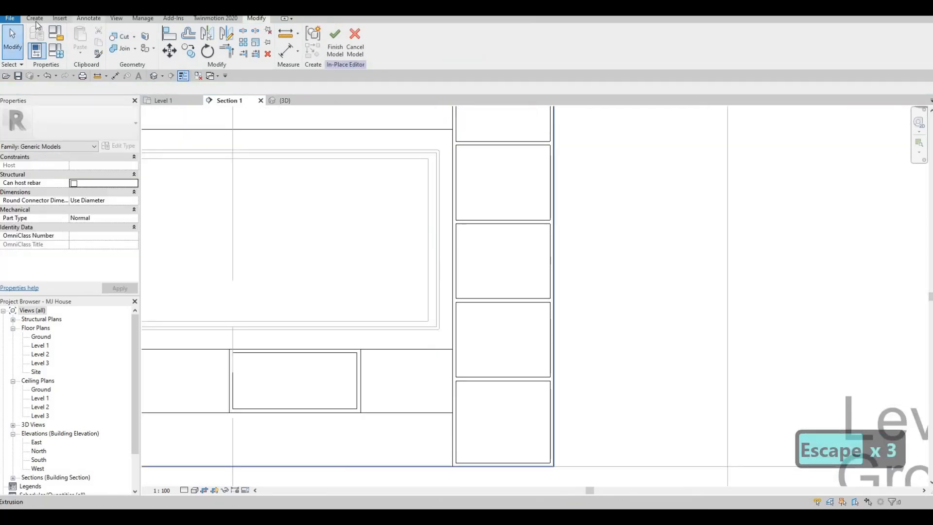
Step: Start a new extrusion for a light strip, picking the plane of the tall shelf unit as its work plane
left_click(34, 18)
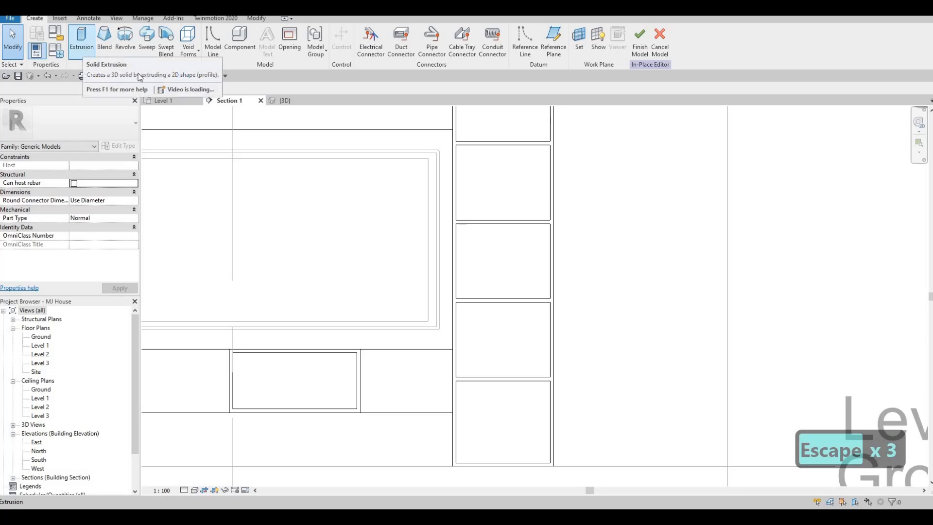
left_click(82, 41)
left_click(449, 316)
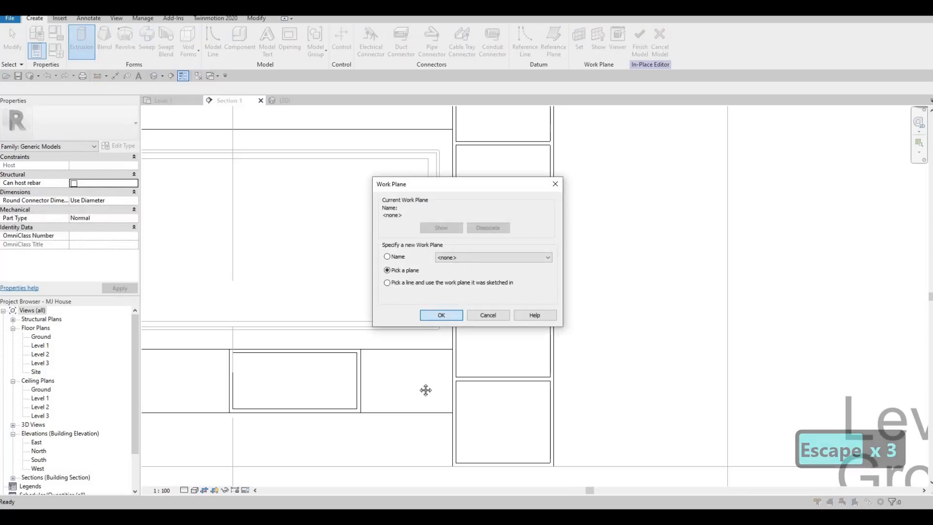
middle_click_drag(445, 200, 393, 325)
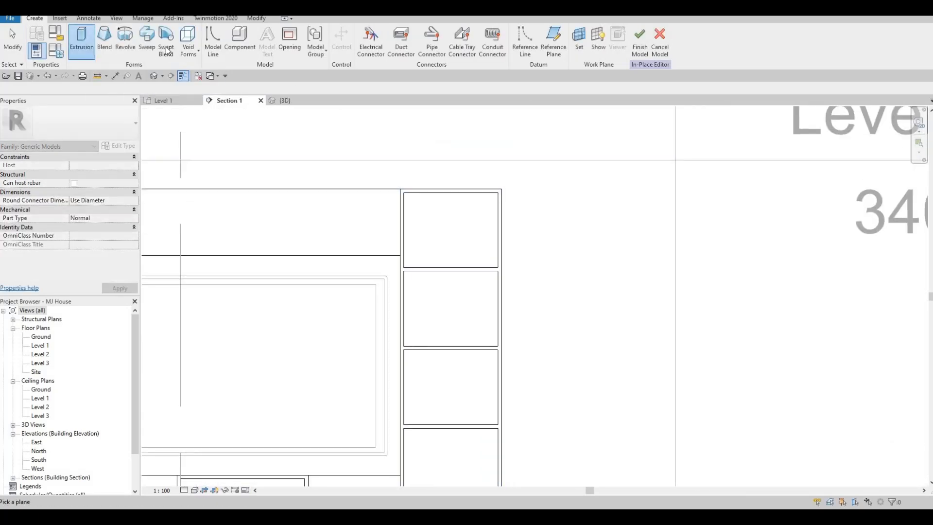
scroll(448, 190, "up", 1)
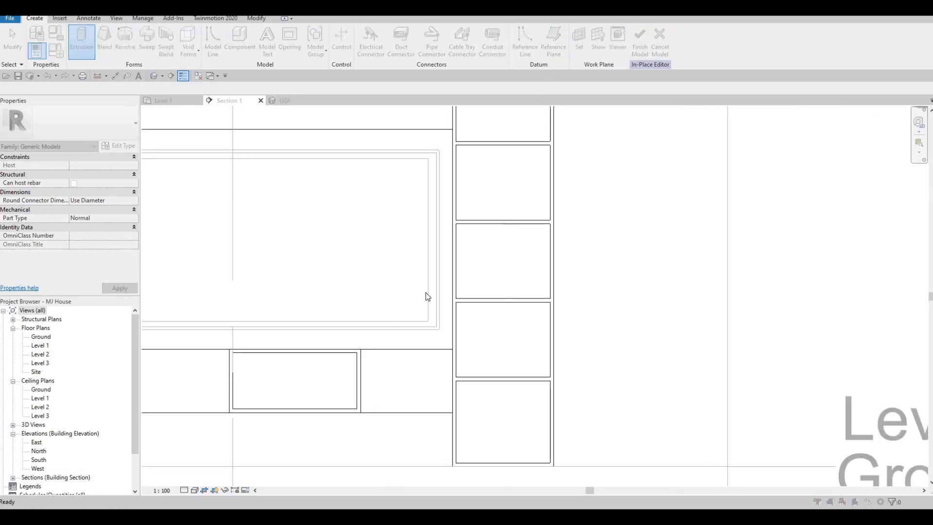
key("Return")
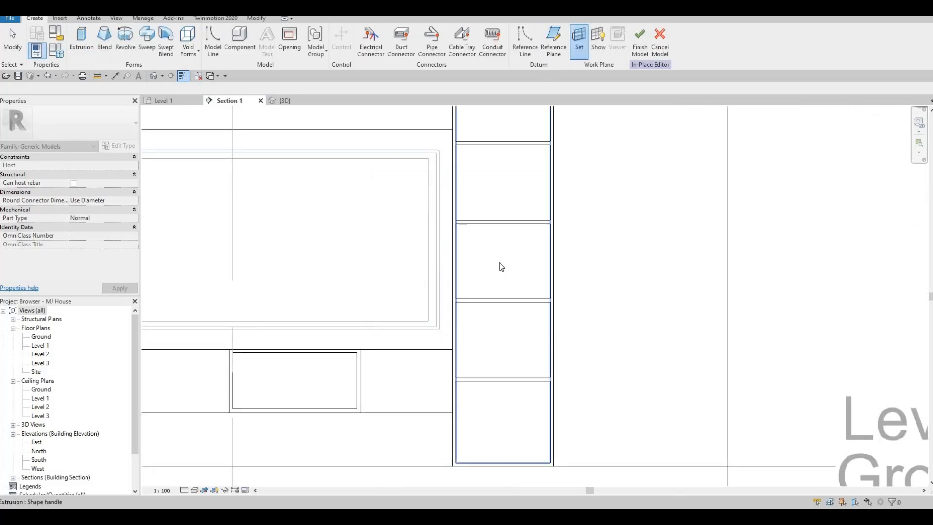
middle_click_drag(440, 400, 359, 398)
scroll(358, 394, "up", 1)
left_click(81, 43)
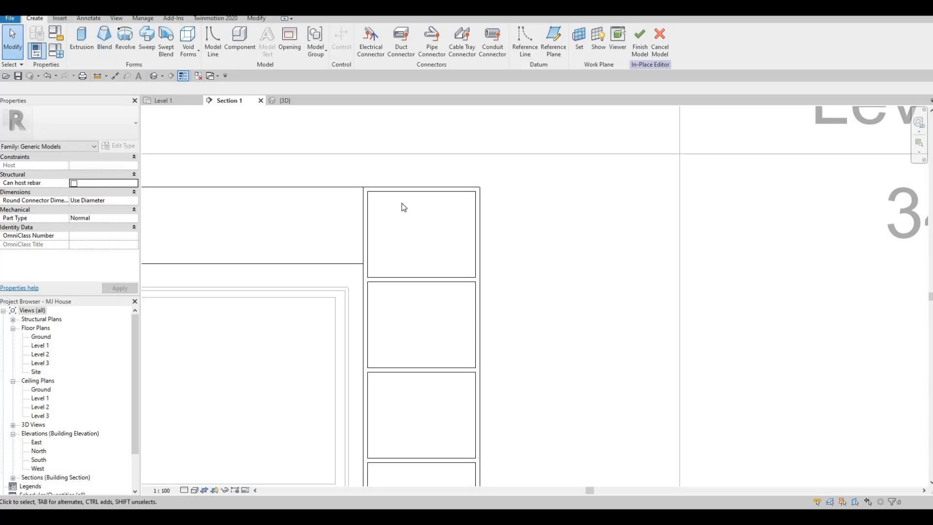
Step: Sketch a thin rectangle along the upper edge of the uppermost shelf compartment, spanning its full width
scroll(308, 173, "up", 2)
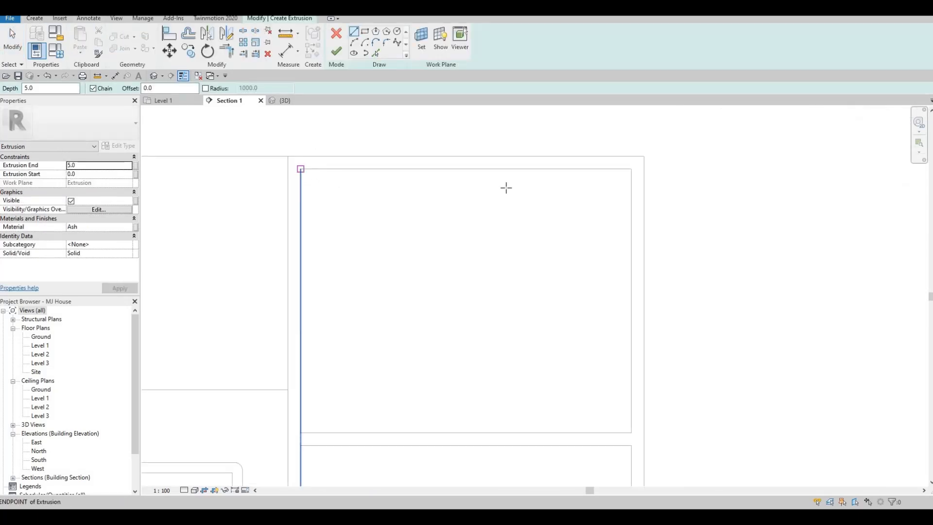
key("Escape")
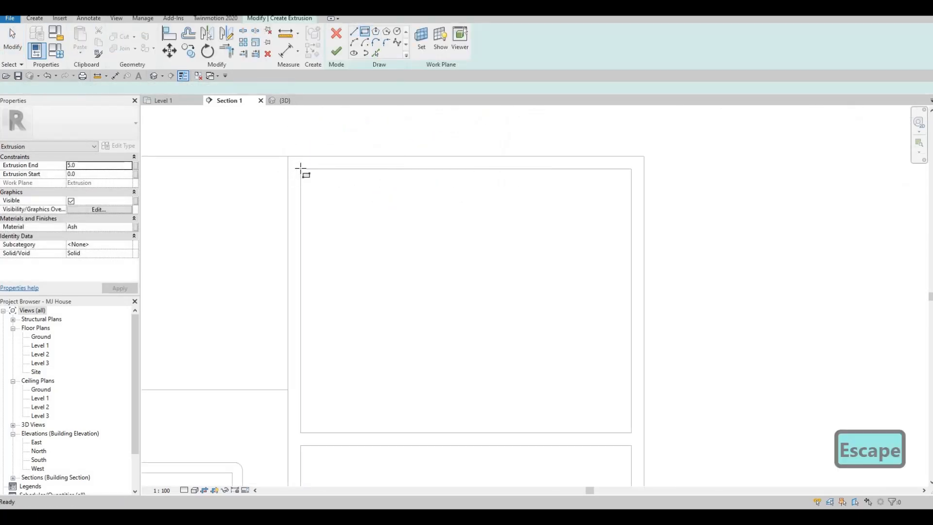
scroll(629, 166, "up", 3)
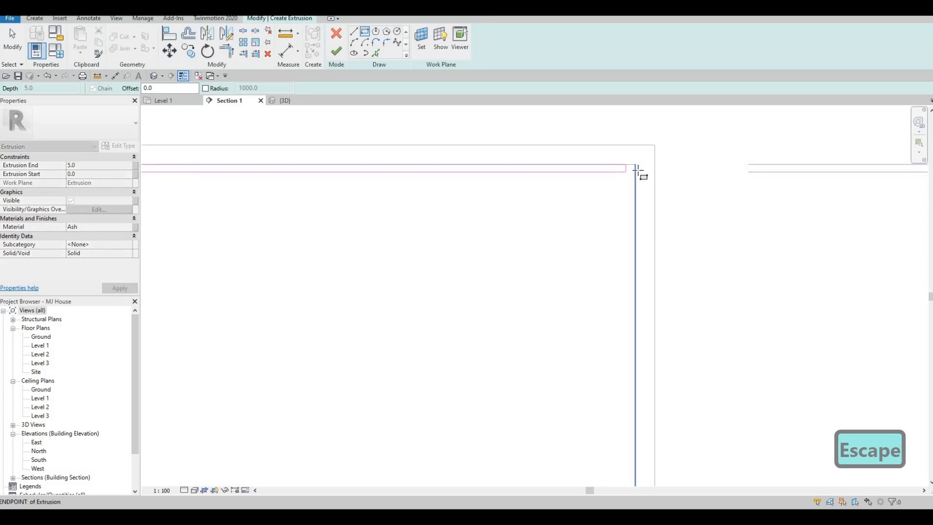
left_click(636, 170)
key("Escape")
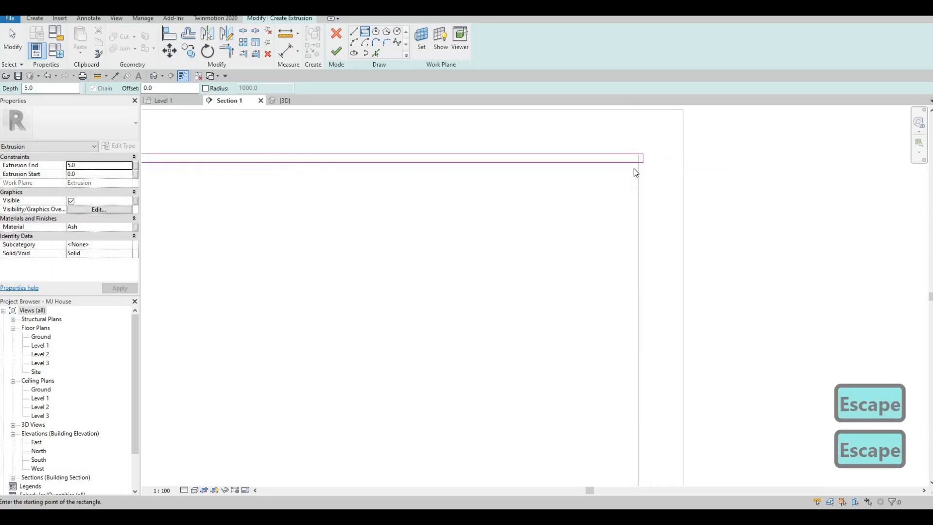
Step: Align the end line of the thin rectangle with the inner side edge of the uppermost compartment
key("Escape")
key("a")
key("l")
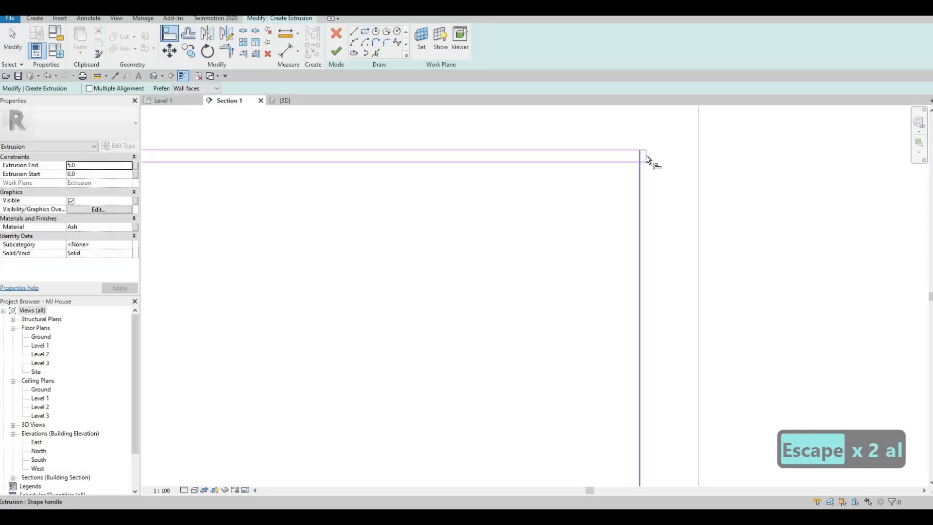
key("Escape")
key("Escape")
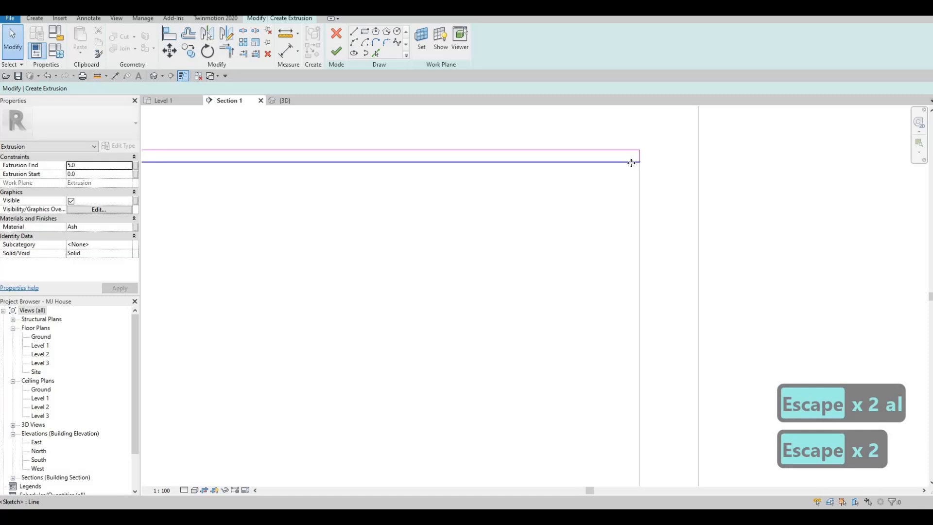
left_click(631, 162)
key("Escape")
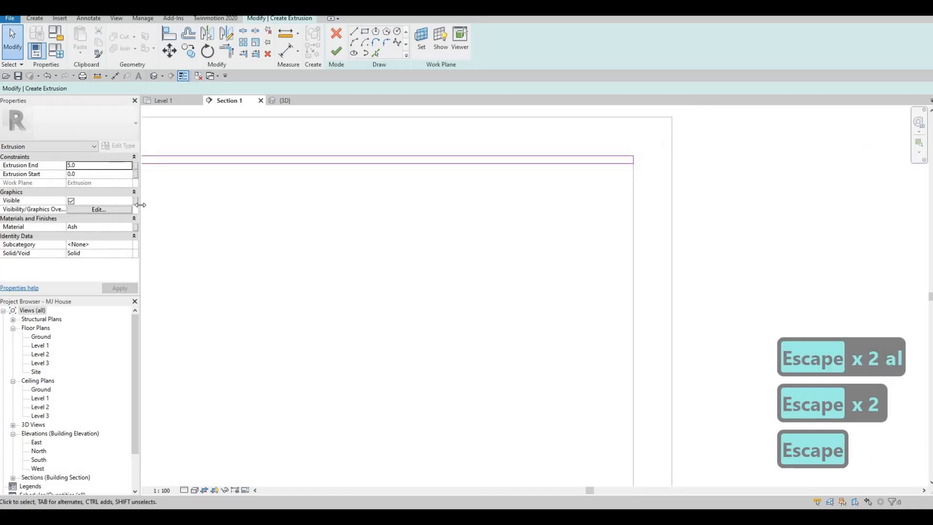
Step: Assign the Glass, White, High Luminance material to the strip and complete its extrusion
left_click(129, 227)
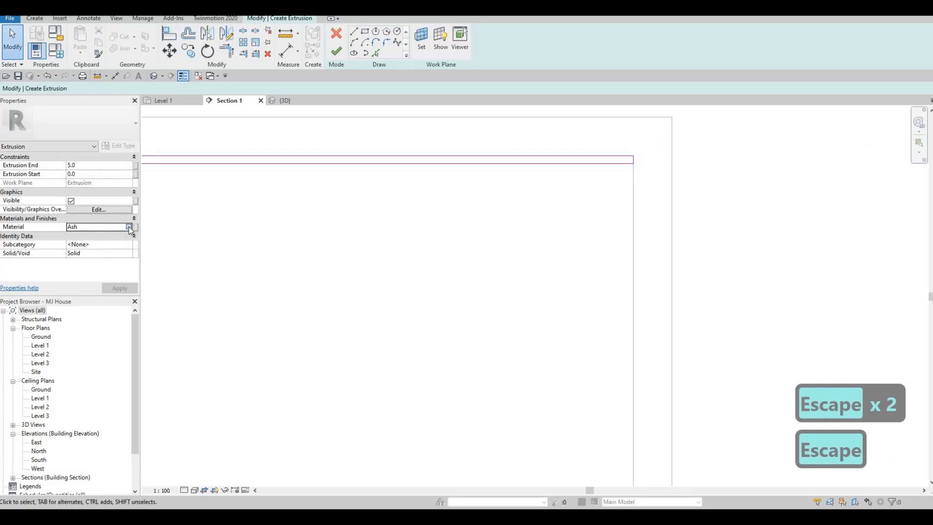
left_click(129, 227)
scroll(340, 170, "down", 6)
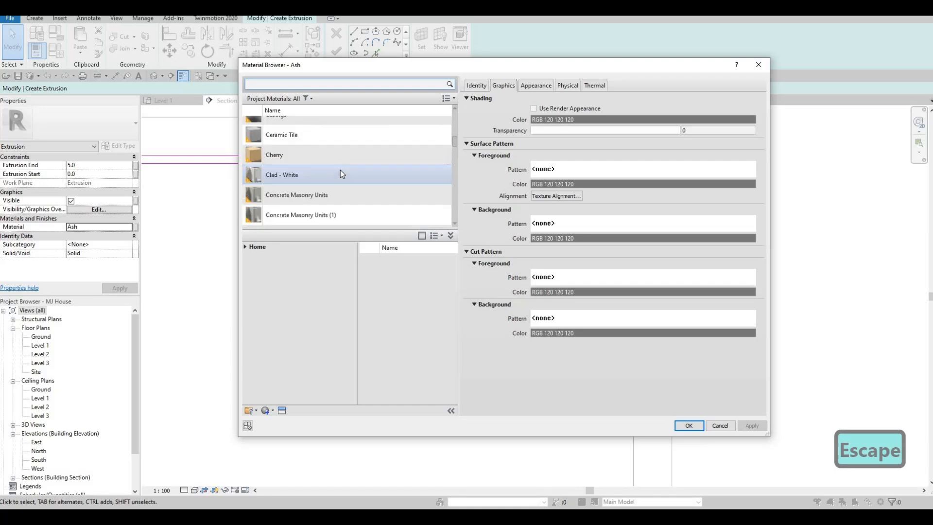
scroll(321, 130, "down", 2)
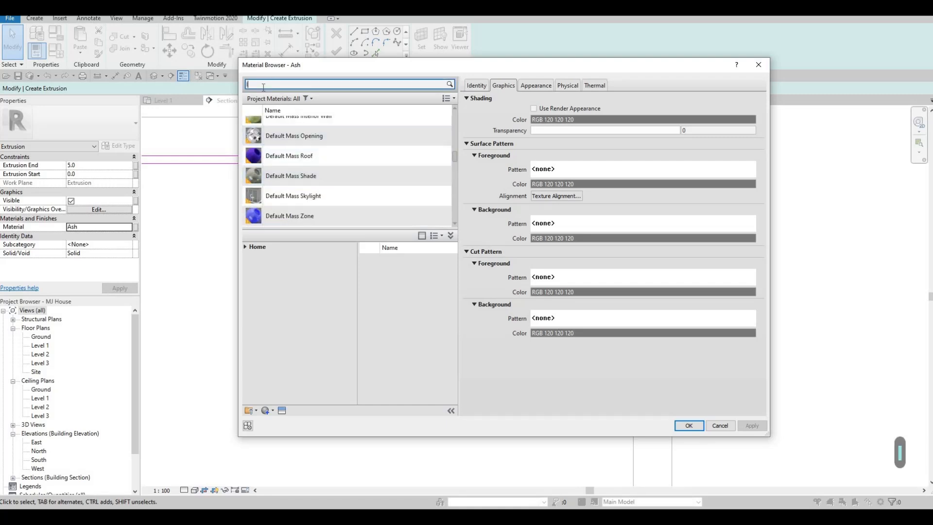
scroll(417, 334, "down", 7)
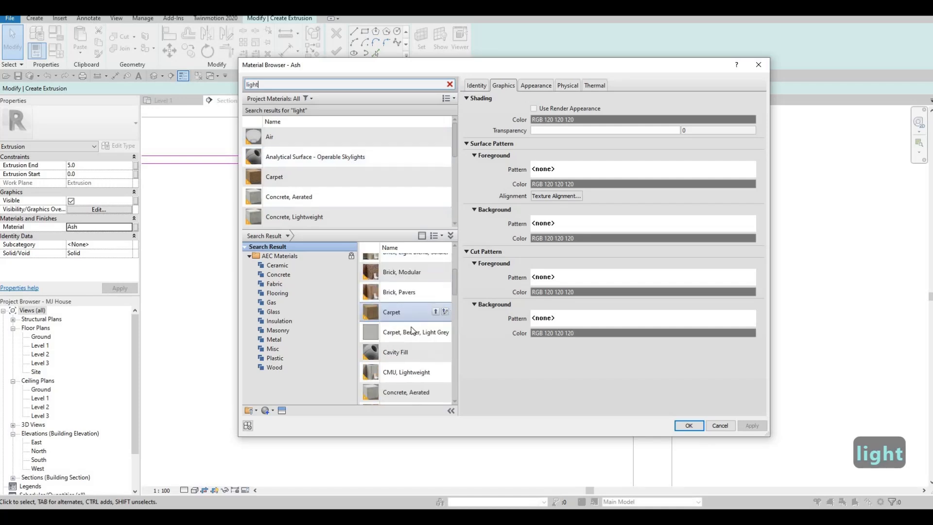
scroll(417, 334, "down", 5)
scroll(433, 315, "up", 1)
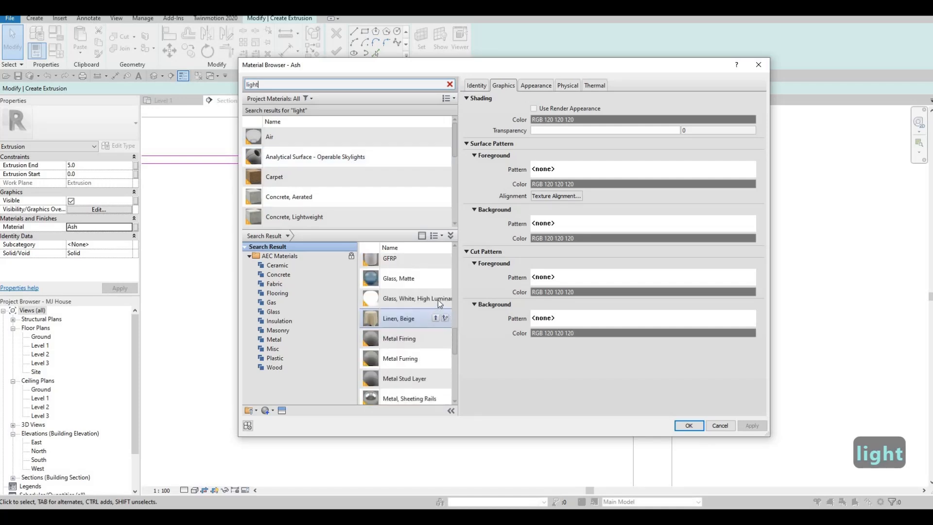
left_click(436, 298)
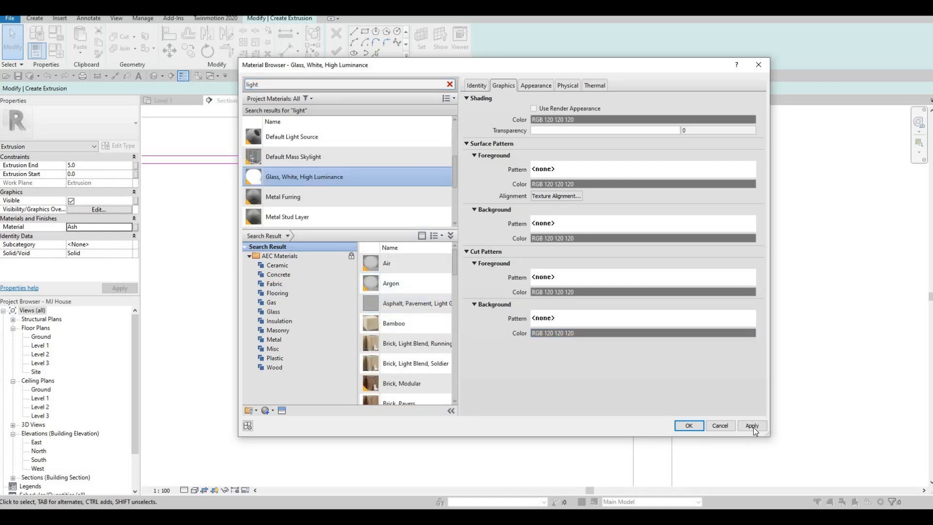
key("Return")
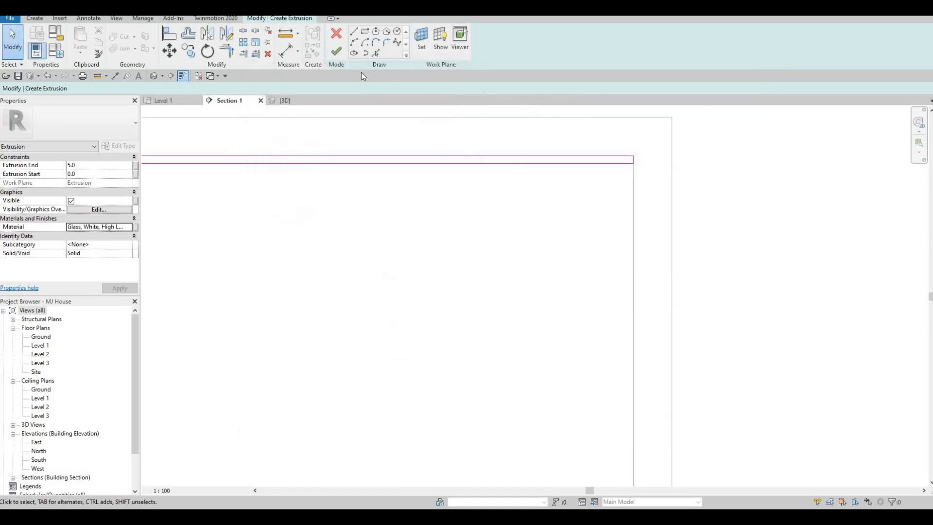
left_click(335, 53)
scroll(553, 177, "down", 3)
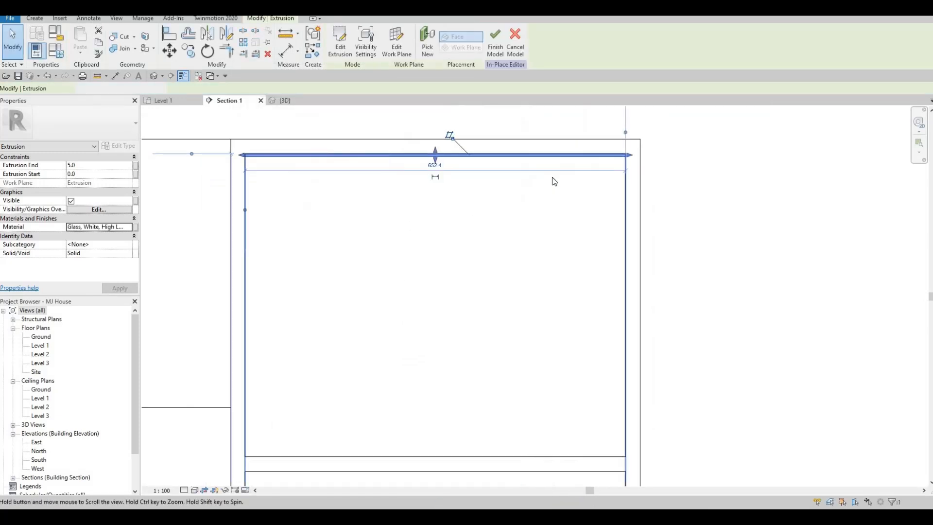
Step: Copy the light strip from its end corner to the matching upper corner of the second shelf compartment
key("Escape")
key("Escape")
key("Tab")
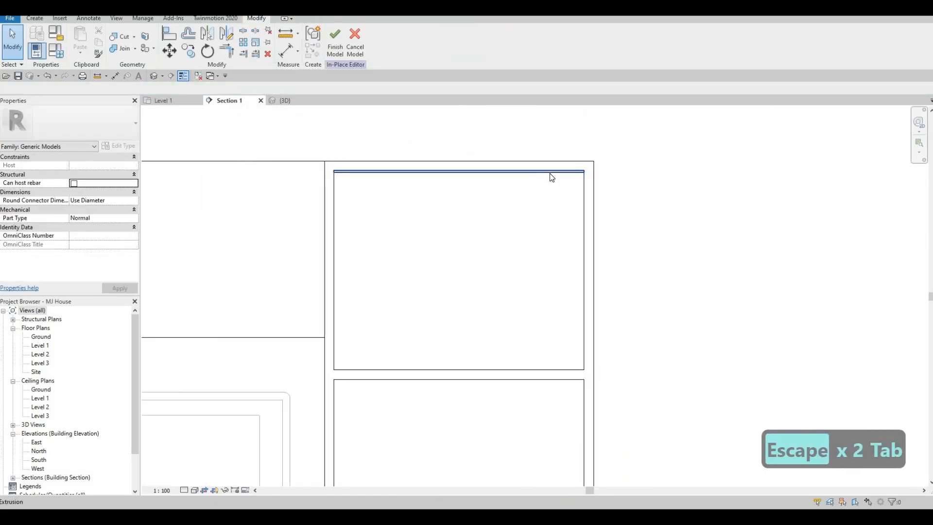
left_click(552, 177)
key("c")
key("o")
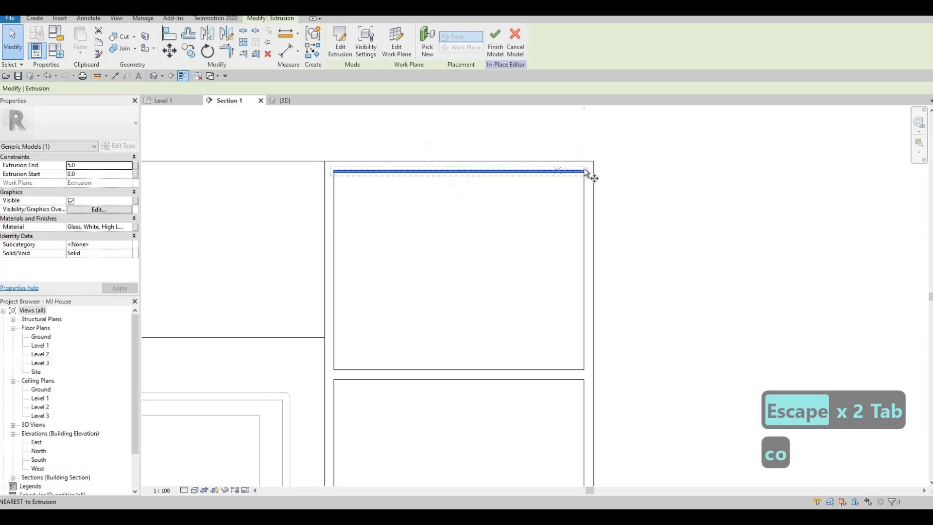
scroll(584, 170, "up", 4)
left_click(579, 179)
scroll(570, 260, "down", 2)
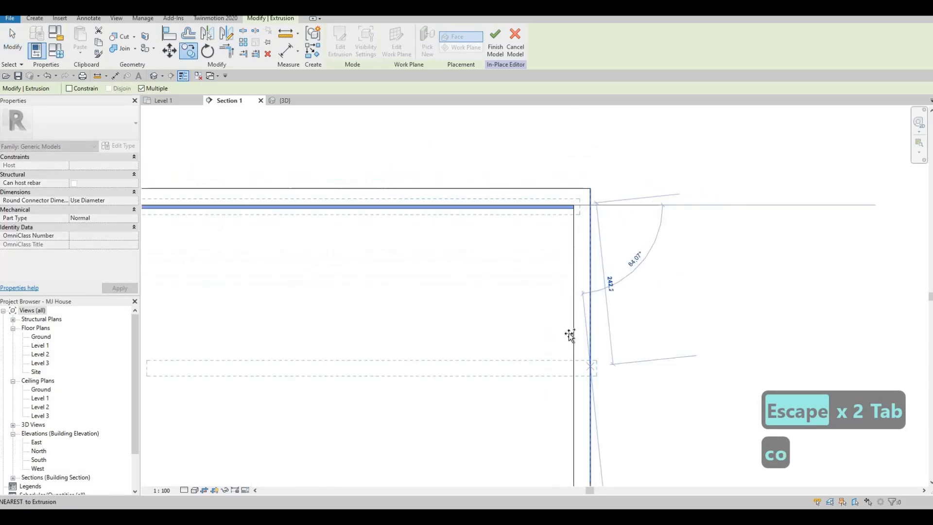
middle_click_drag(569, 334, 559, 173)
left_click(563, 363)
Step: Place further copies of the light strip at the upper edges of the third, fourth and lowest shelf compartments
scroll(463, 187, "down", 6)
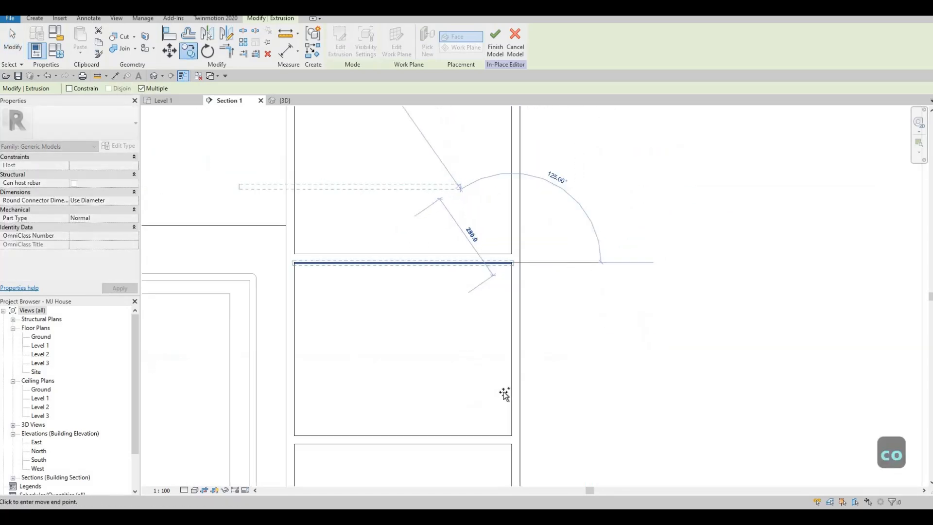
scroll(504, 391, "up", 5)
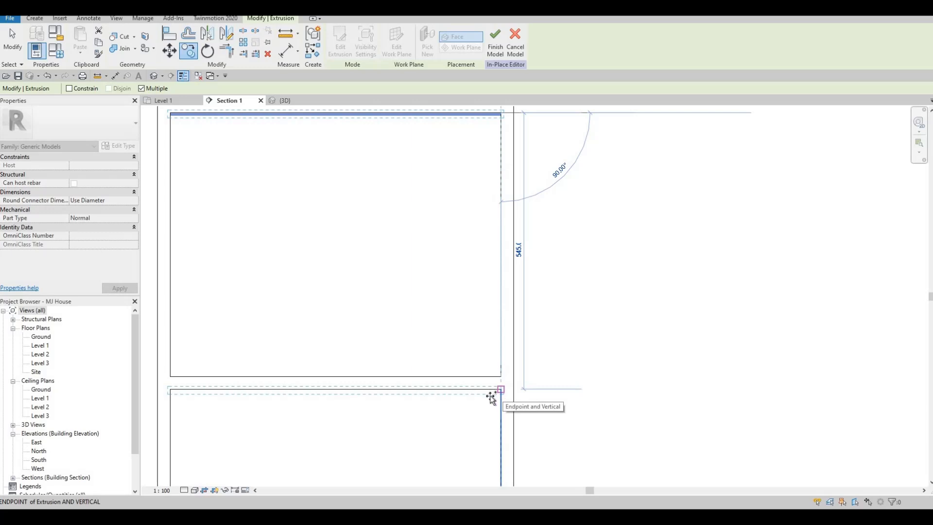
left_click(490, 396)
scroll(490, 388, "down", 4)
middle_click_drag(508, 325, 508, 140)
scroll(501, 287, "up", 4)
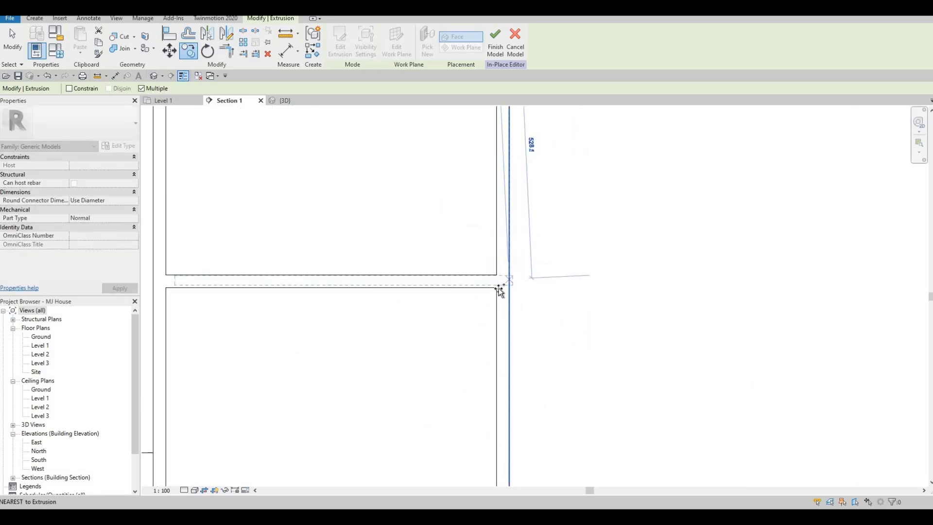
left_click(496, 286)
scroll(495, 268, "down", 2)
middle_click_drag(490, 312, 469, 56)
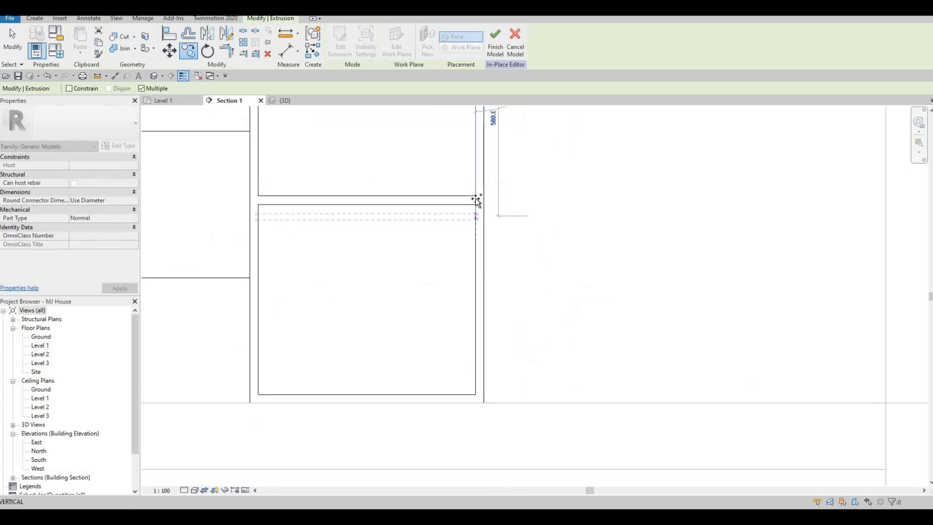
scroll(476, 201, "up", 2)
left_click(477, 198)
scroll(488, 172, "down", 2)
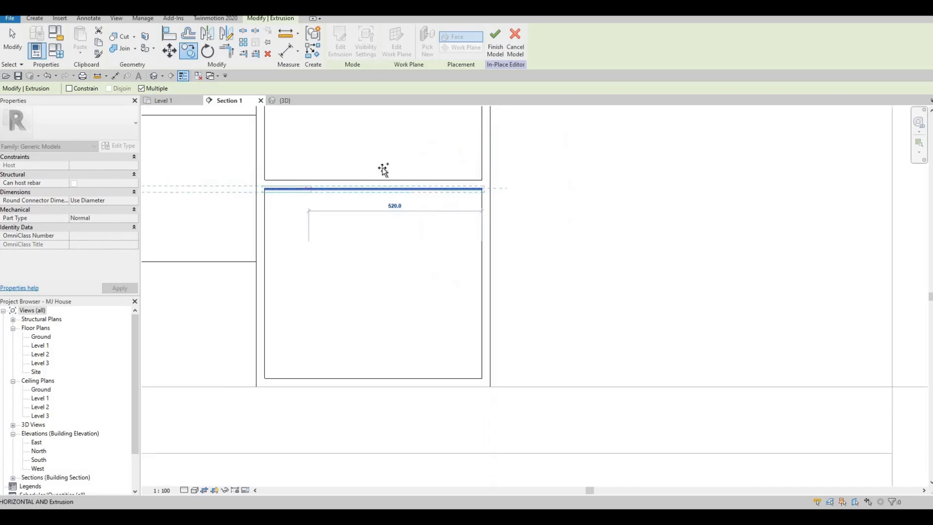
Step: Place another copy of the light strip at the upper corner of the niche below the TV and end copying
scroll(384, 169, "down", 1)
middle_click_drag(384, 169, 637, 198)
left_click(332, 161)
middle_click_drag(326, 191, 440, 216)
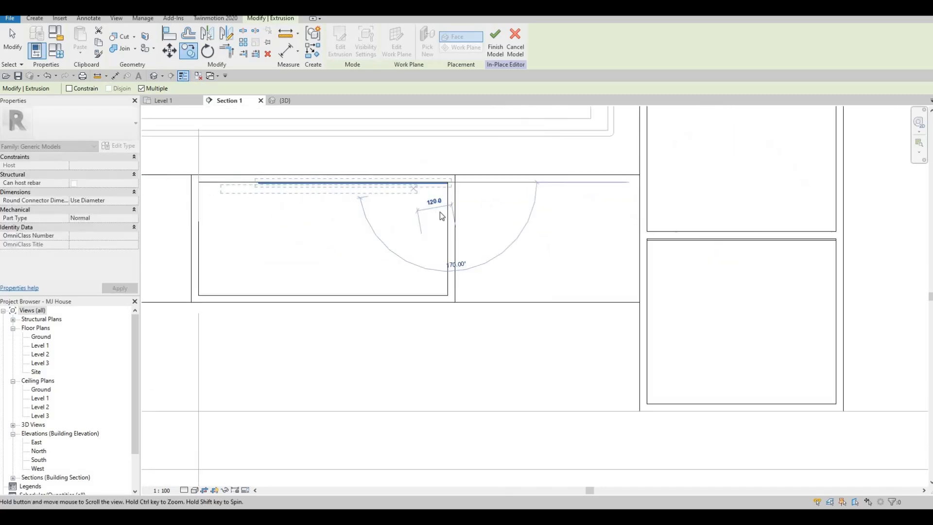
key("Escape")
key("Escape")
key("Escape")
Step: Stretch the copied strip's free end to the niche's opposite inner side so it spans the full width
scroll(406, 200, "up", 2)
left_click(385, 199)
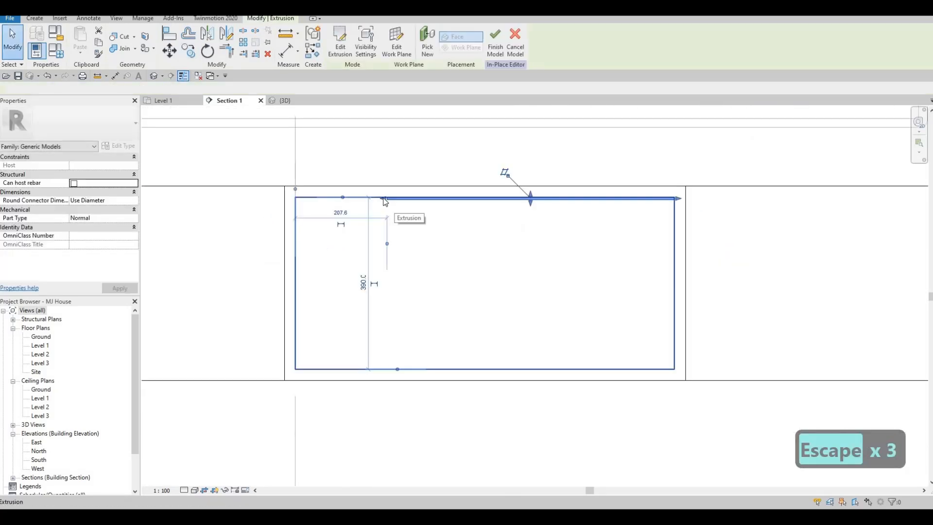
scroll(386, 202, "up", 2)
left_click_drag(258, 199, 247, 196)
scroll(334, 165, "up", 1)
scroll(451, 197, "down", 6)
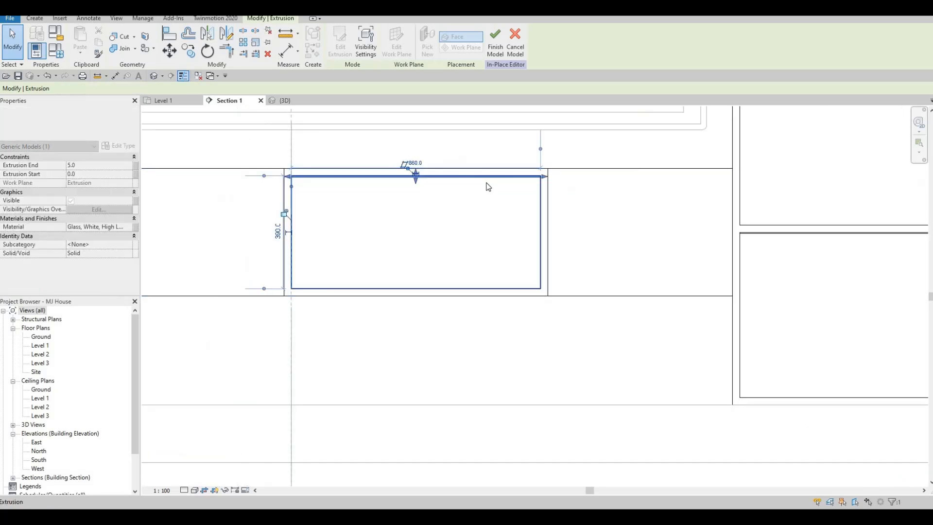
scroll(489, 187, "down", 2)
key("Escape")
key("Escape")
middle_click_drag(541, 182, 518, 220)
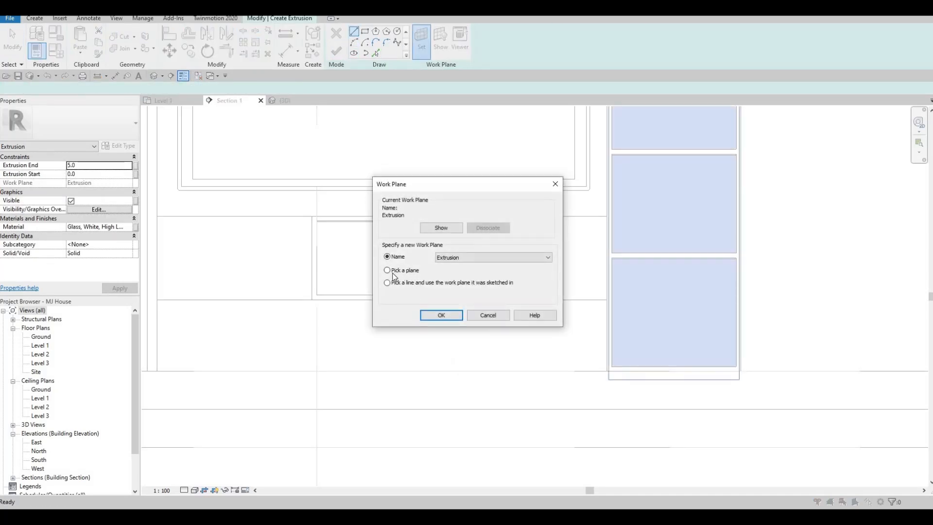
Step: On the recessed face below the low cabinets, sketch a thin extrusion rectangle about 2360 mm long along the cabinets' lower edge
key("Return")
left_click(425, 329)
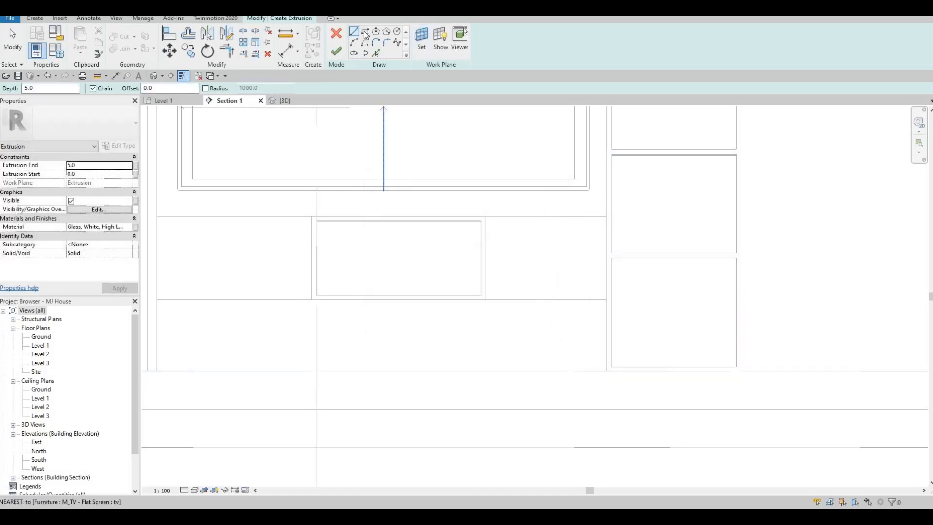
scroll(193, 330, "up", 1)
middle_click_drag(162, 307, 263, 306)
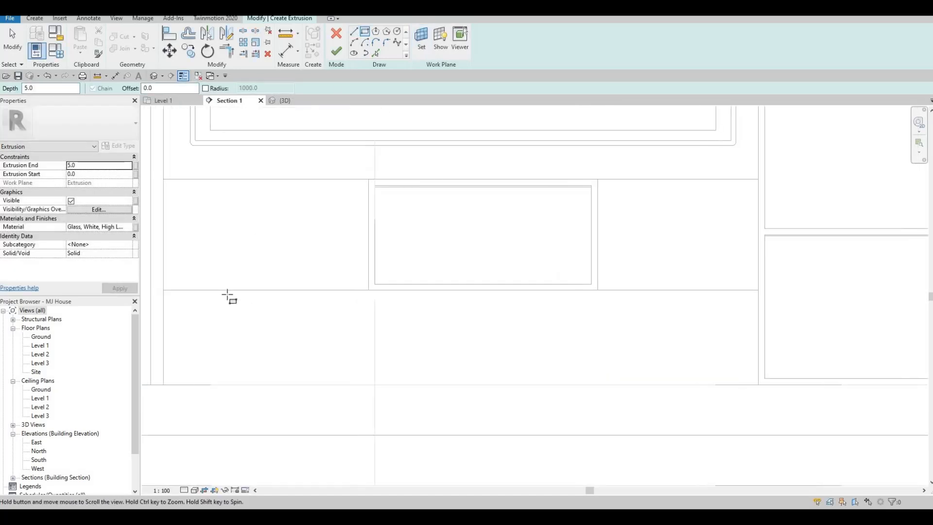
left_click(250, 292)
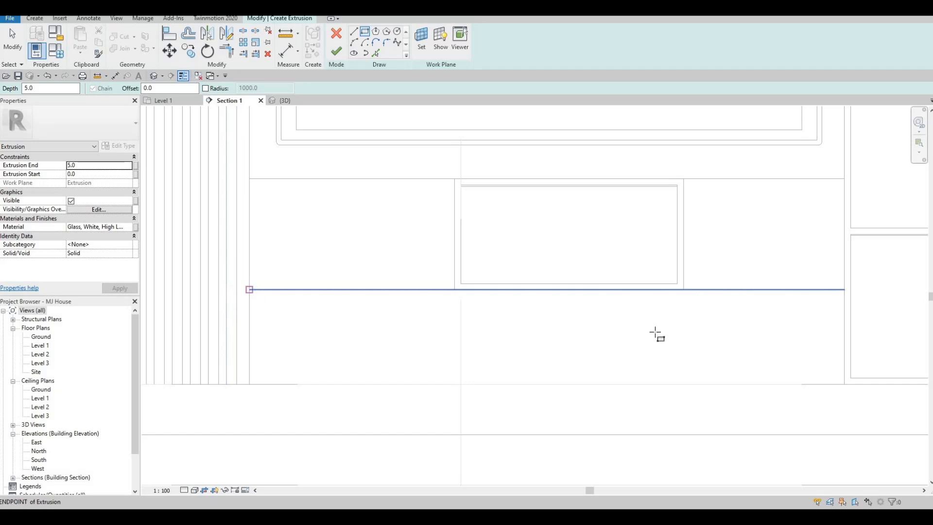
scroll(442, 294, "up", 3)
scroll(373, 268, "up", 3)
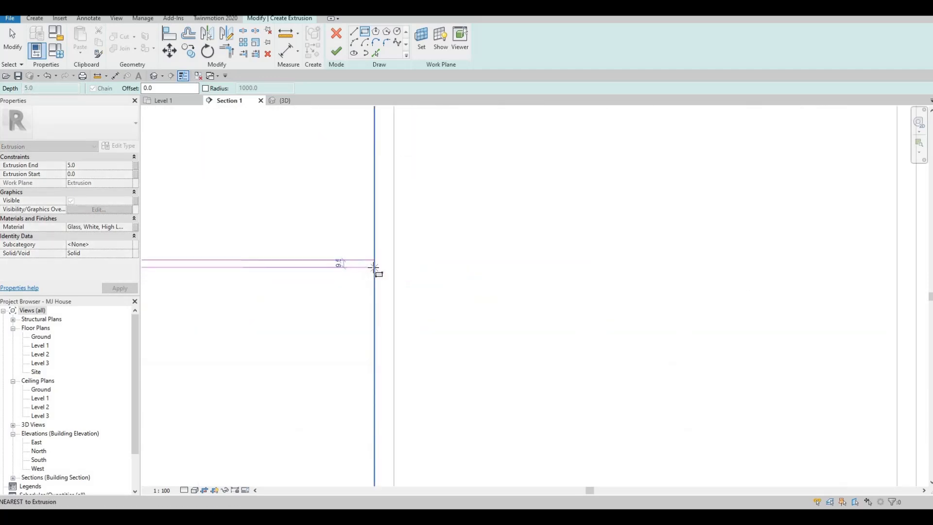
left_click(367, 267)
scroll(365, 267, "up", 3)
key("Escape")
key("Escape")
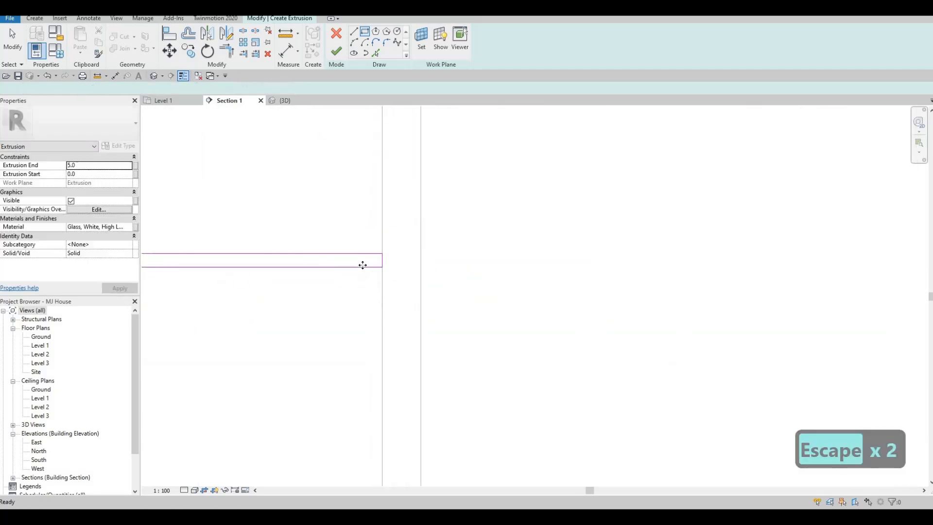
Step: Set the lower strip rectangle's height to 5 mm and finish its extrusion
left_click(363, 267)
scroll(364, 266, "up", 1)
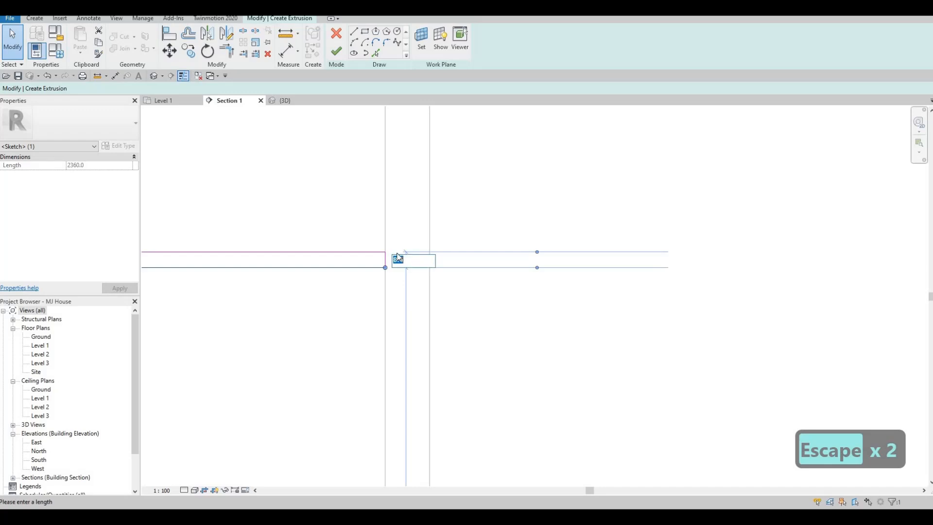
type("5")
key("Return")
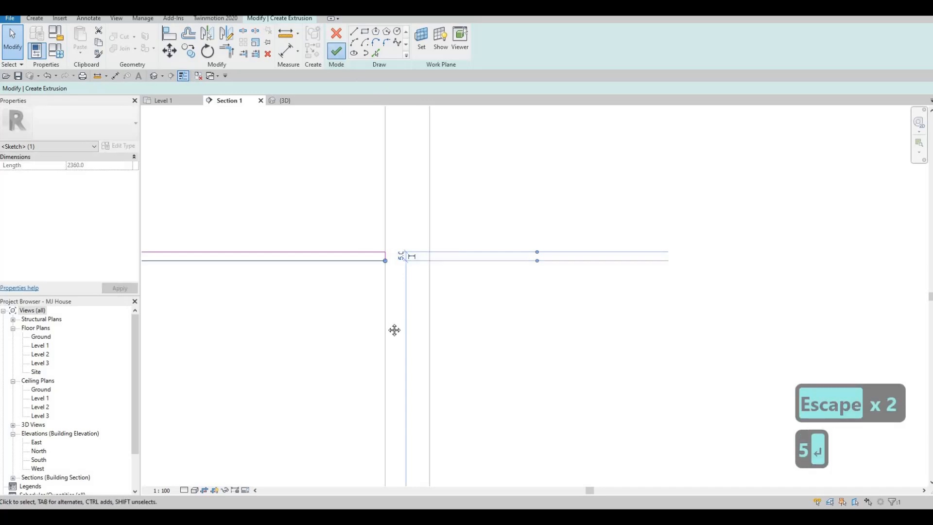
scroll(406, 173, "down", 2)
middle_click_drag(406, 173, 433, 319)
scroll(411, 287, "down", 5)
middle_click_drag(369, 243, 500, 380)
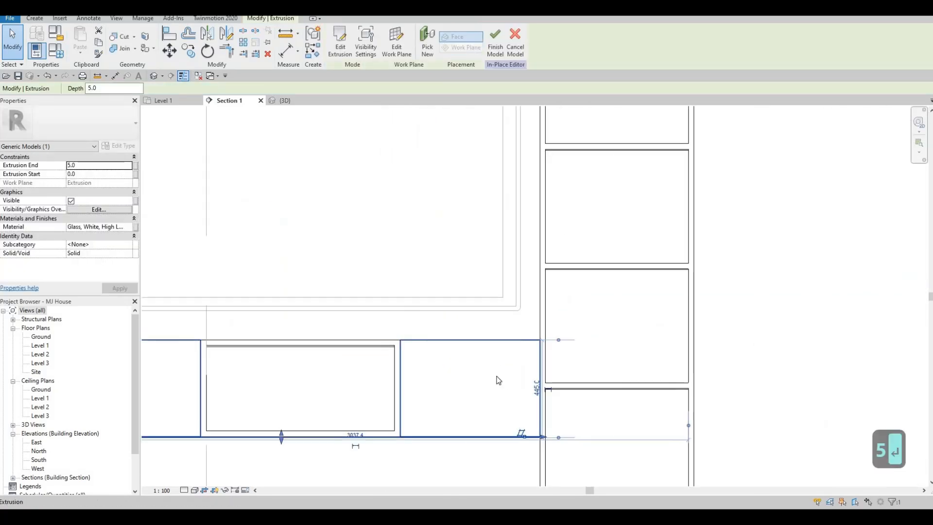
scroll(498, 380, "down", 3)
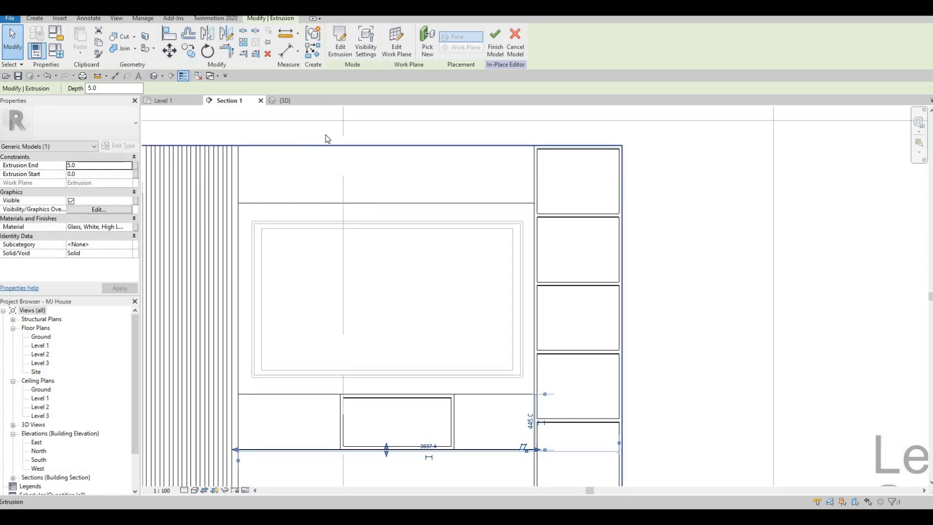
Step: On the recessed face above the TV, sketch a new extrusion rectangle about 2360 by 14 mm along the TV panel's top edge
left_click(35, 19)
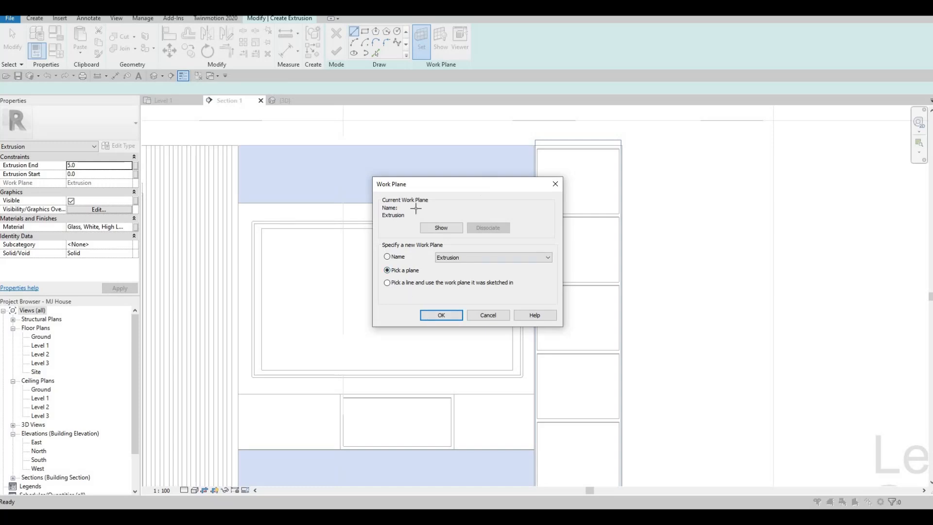
key("Return")
left_click(344, 111)
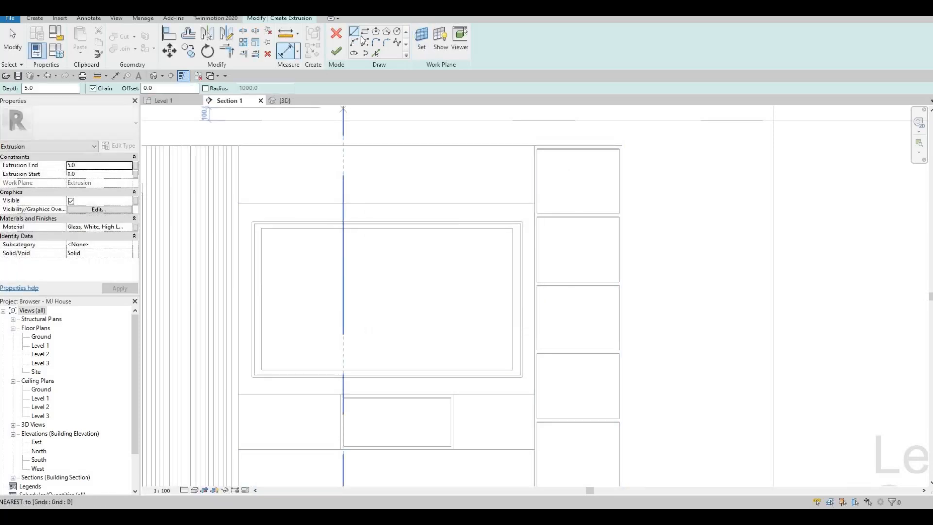
scroll(534, 212, "up", 4)
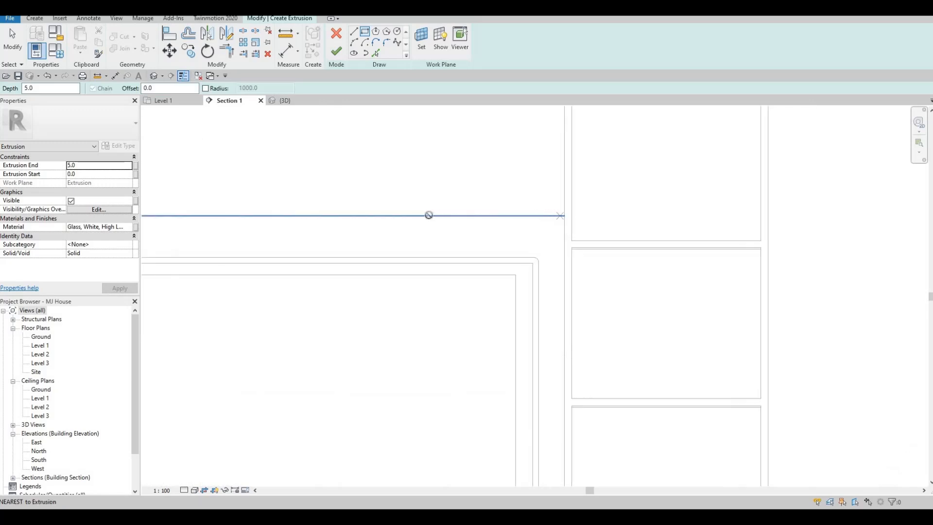
left_click(565, 215)
scroll(437, 214, "down", 3)
middle_click_drag(341, 215, 578, 216)
scroll(358, 215, "up", 7)
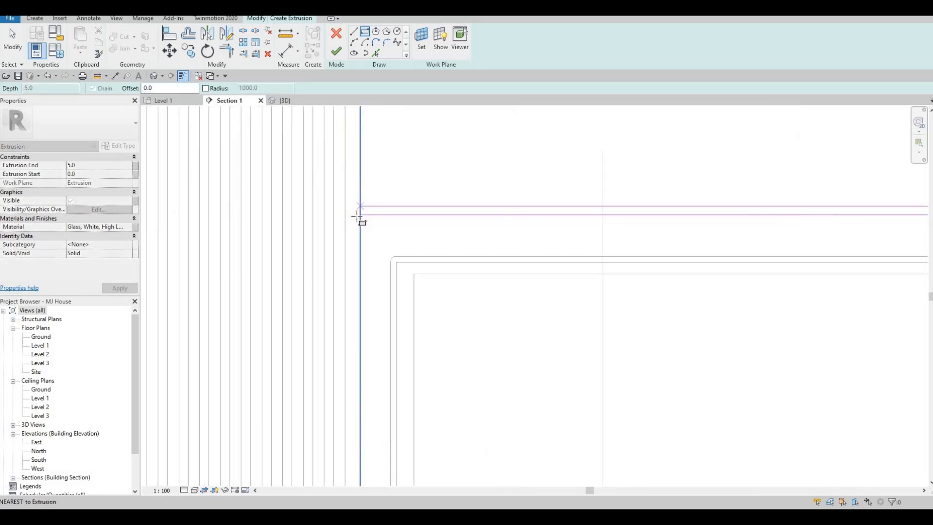
key("Escape")
key("Escape")
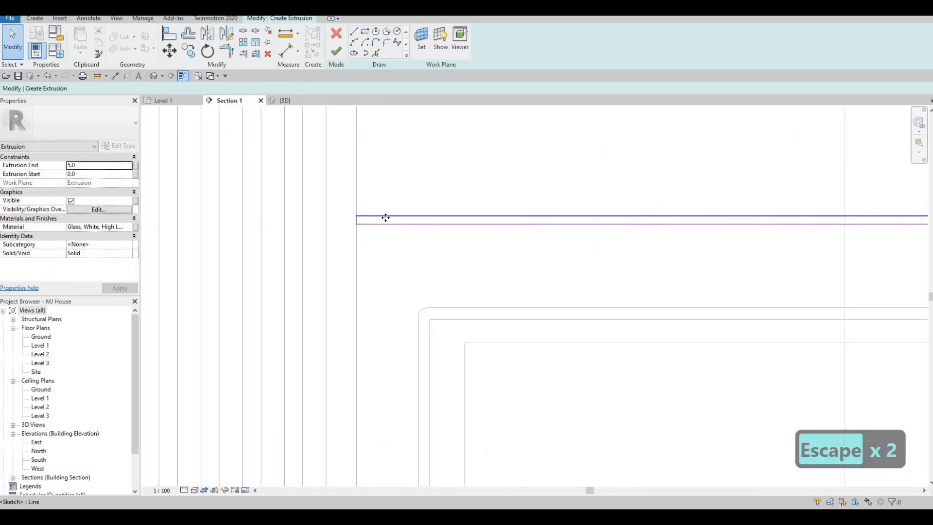
Step: Set the upper strip rectangle's height to 5 mm and finish the extrusion and the in-place model
left_click(386, 216)
scroll(573, 267, "down", 5)
middle_click_drag(467, 281, 184, 280)
middle_click_drag(758, 266, 527, 269)
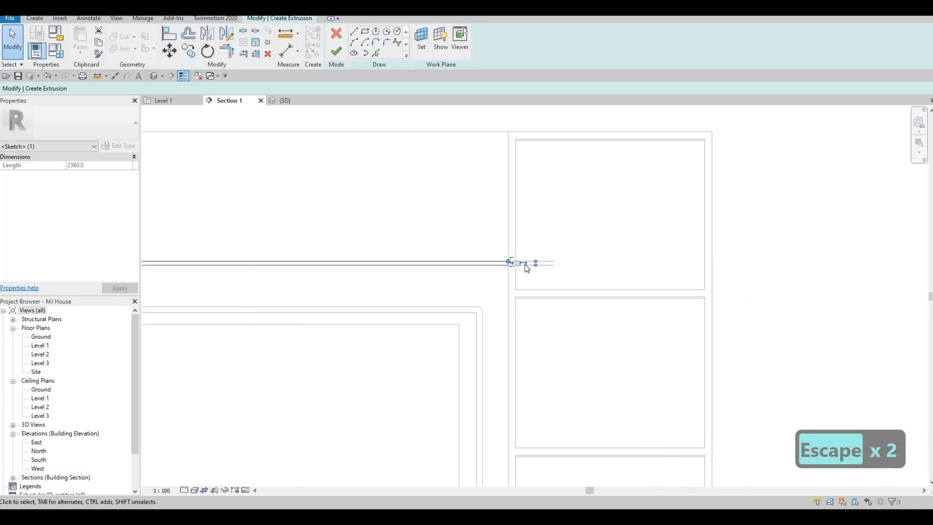
scroll(522, 266, "up", 8)
scroll(541, 268, "up", 3)
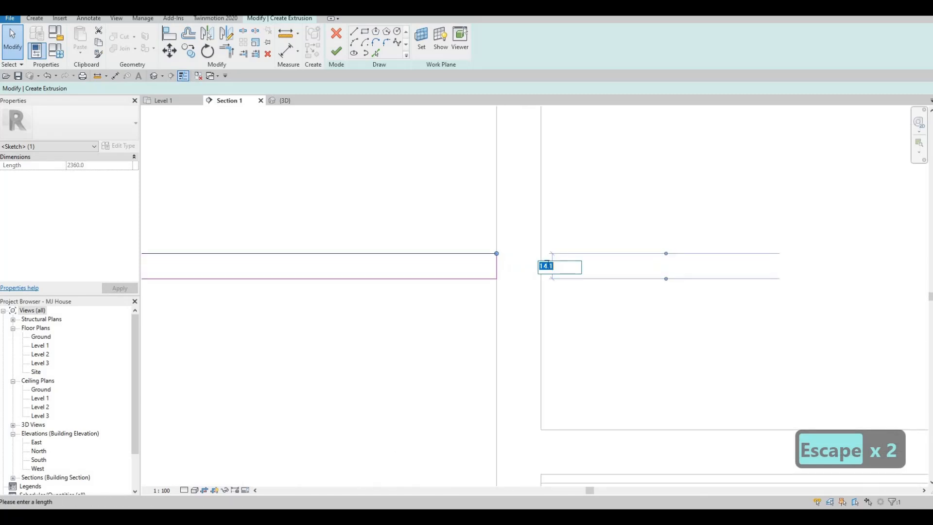
type("5")
key("Return")
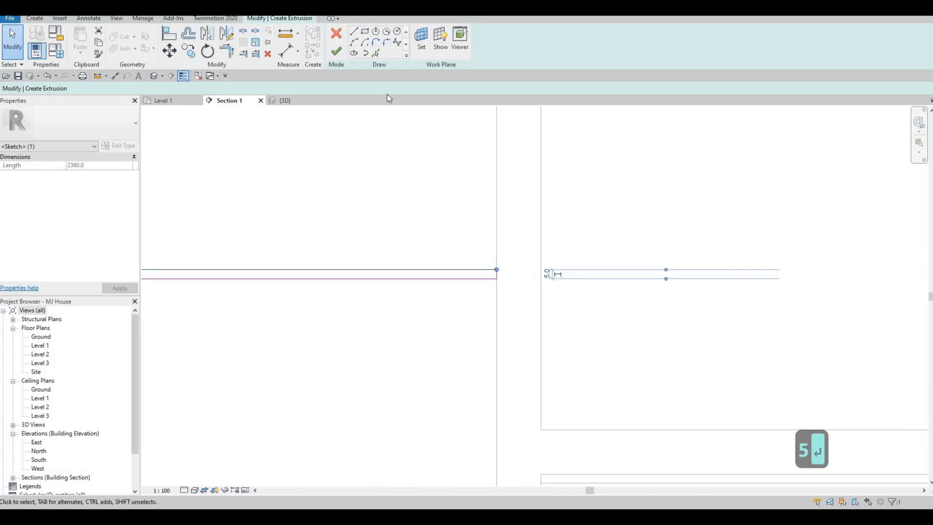
left_click(336, 51)
scroll(375, 194, "down", 3)
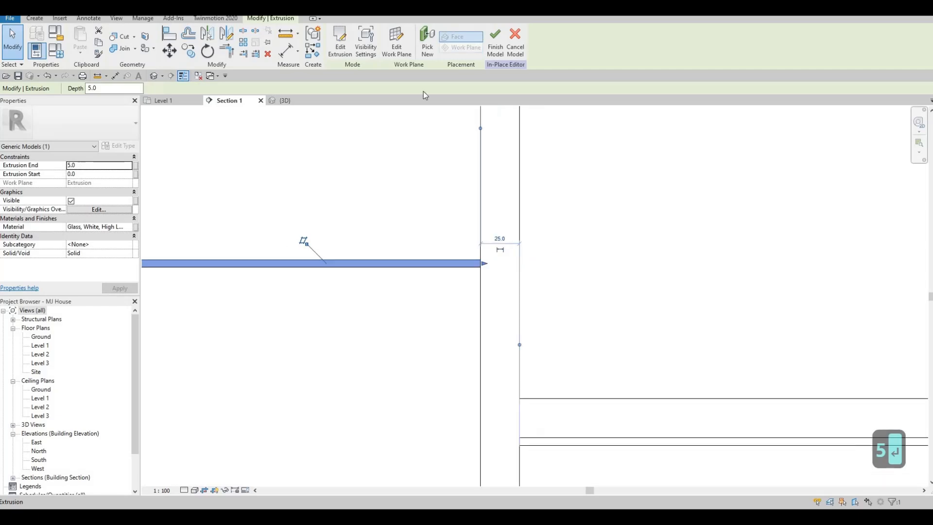
Step: Examine the TV wall unit with its shelves, niche and light strips in the 3D view from several angles
left_click(279, 103)
scroll(375, 246, "down", 3)
middle_click_drag(410, 253, 417, 141, "shift")
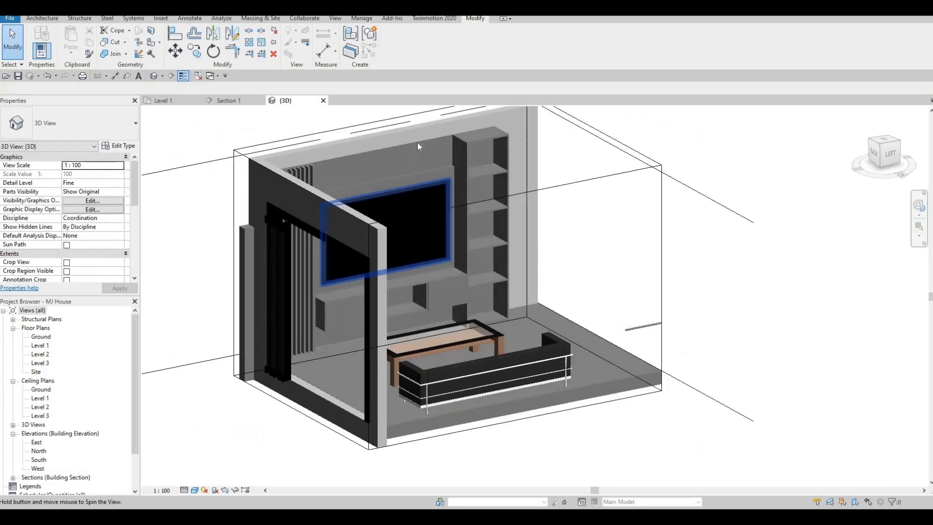
scroll(486, 158, "up", 8)
middle_click_drag(603, 154, 593, 373)
key("Escape")
key("Escape")
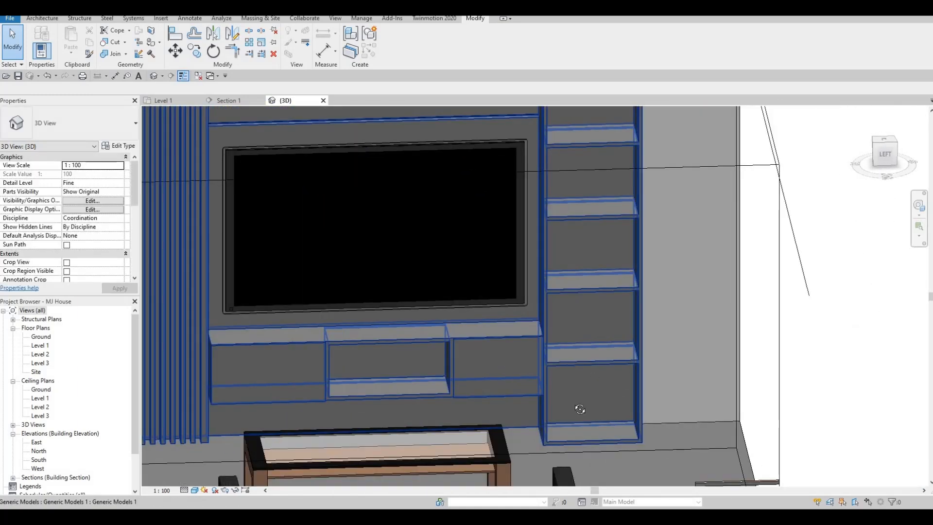
middle_click_drag(591, 331, 554, 352, "shift")
middle_click_drag(493, 399, 511, 292, "shift")
scroll(521, 264, "down", 2)
scroll(500, 331, "down", 2)
middle_click_drag(501, 330, 372, 291, "shift")
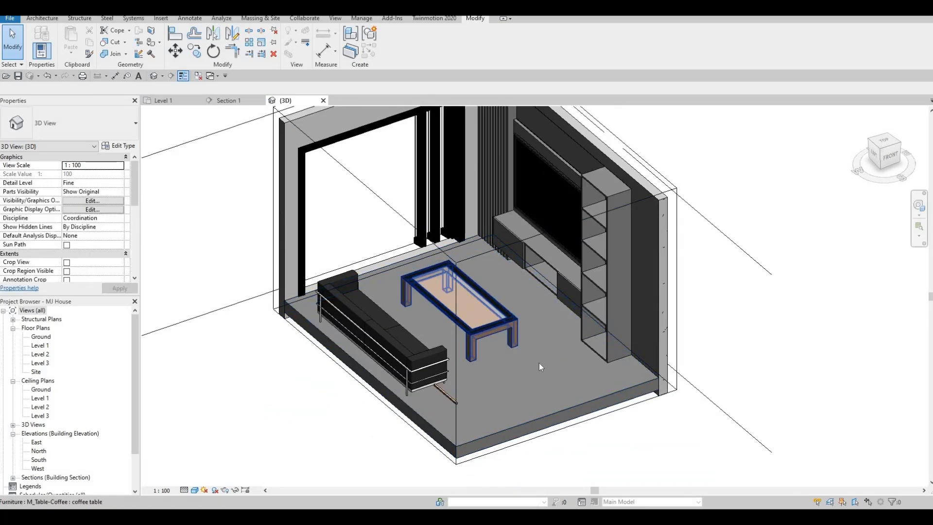
key("Tab")
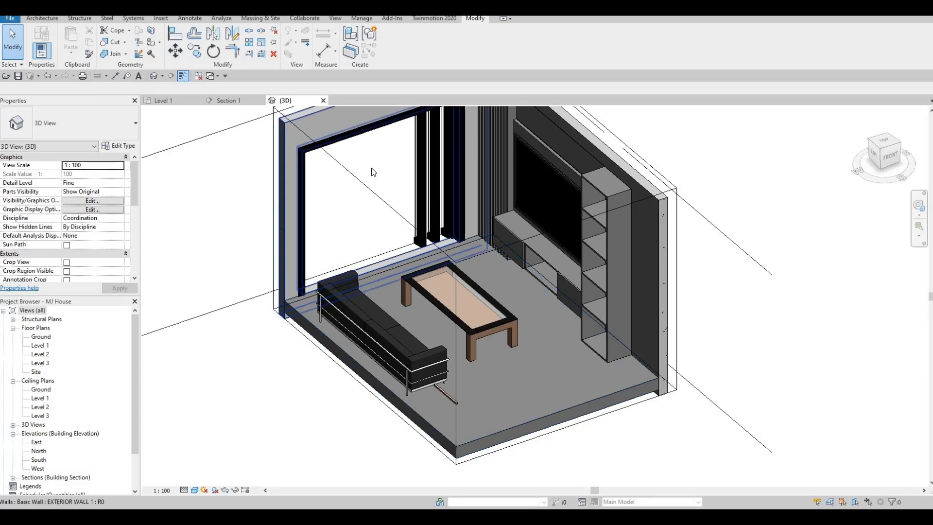
middle_click_drag(373, 169, 373, 211)
Step: Close the 3D view and the Section 1 view, leaving only the Level 1 floor plan open
left_click(236, 100)
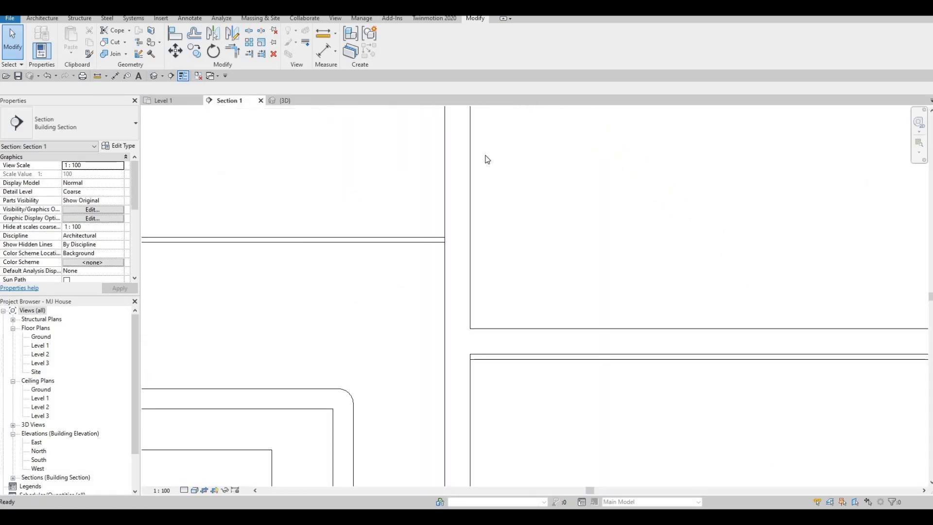
key("ctrl+Tab")
key("F1")
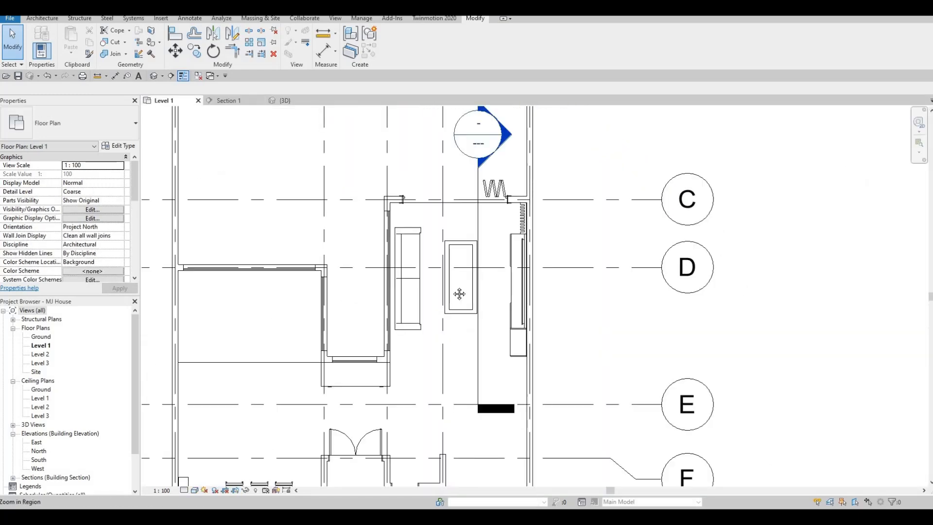
scroll(479, 275, "down", 2)
key("Escape")
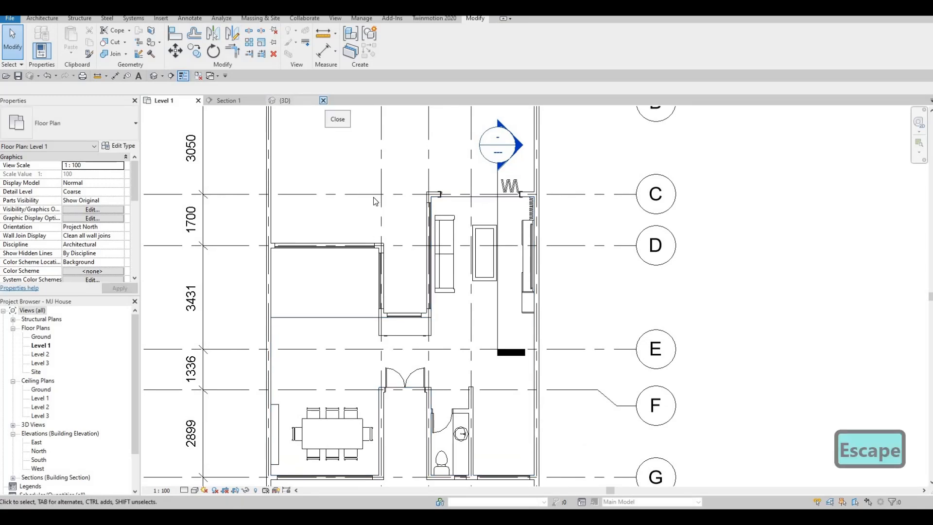
middle_click_drag(371, 244, 363, 263)
scroll(363, 263, "down", 1)
left_click(235, 100)
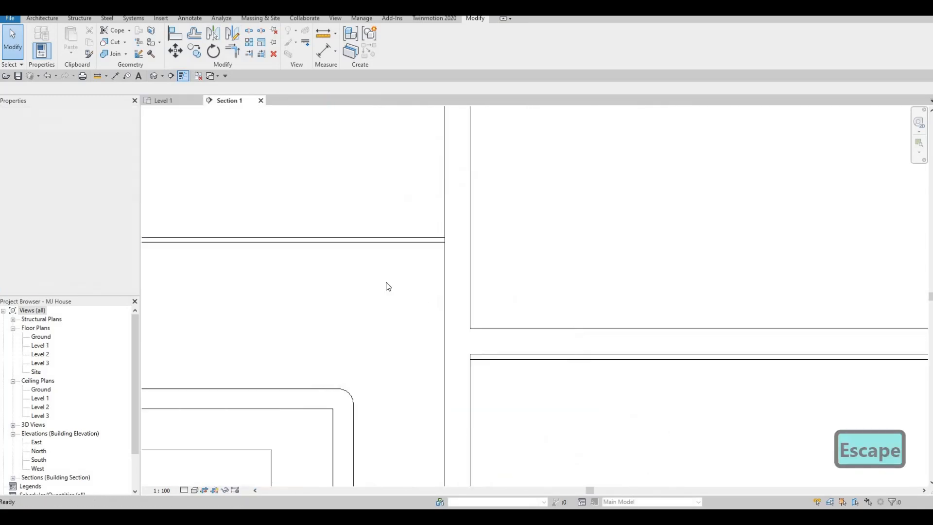
scroll(390, 290, "down", 5)
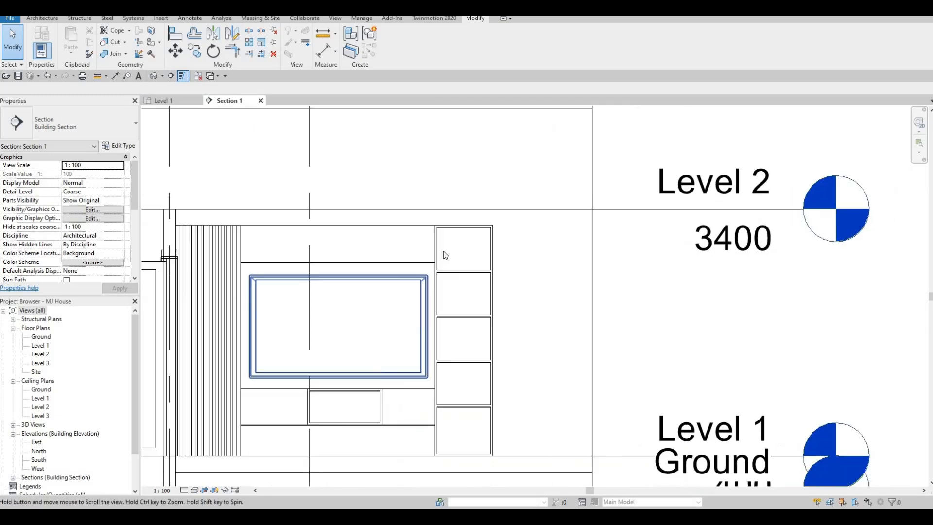
middle_click_drag(319, 179, 329, 160)
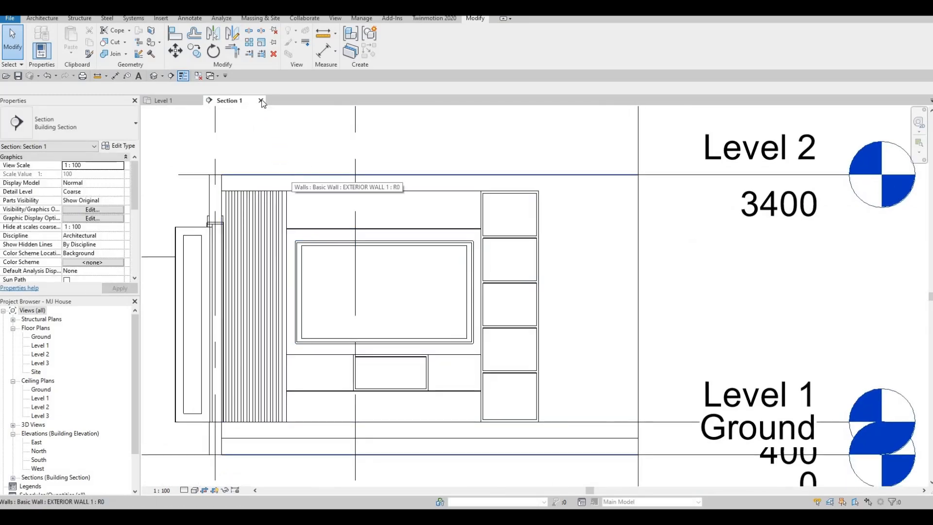
left_click(261, 100)
Step: Examine the Level 1 floor plan from the living room and TV unit to the dining area, bathroom and the space between grids G and H
scroll(445, 228, "up", 5)
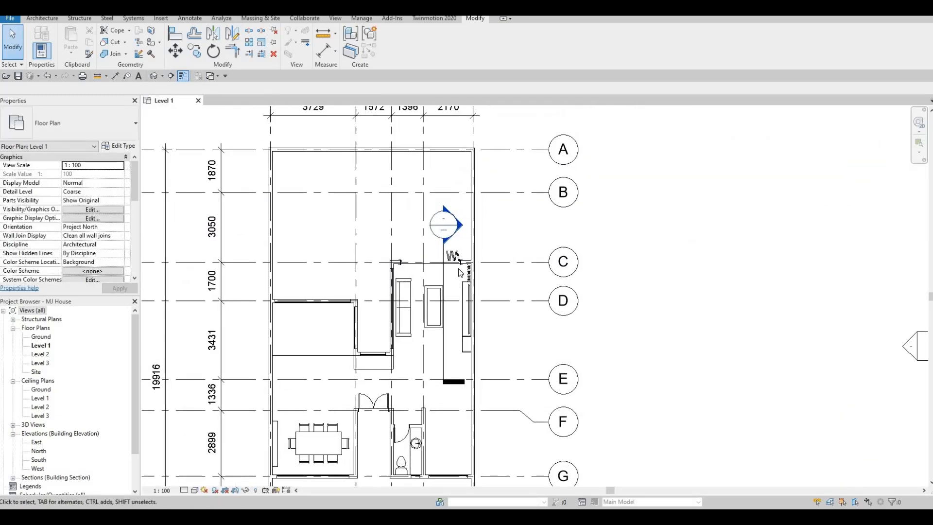
middle_click_drag(444, 227, 450, 147)
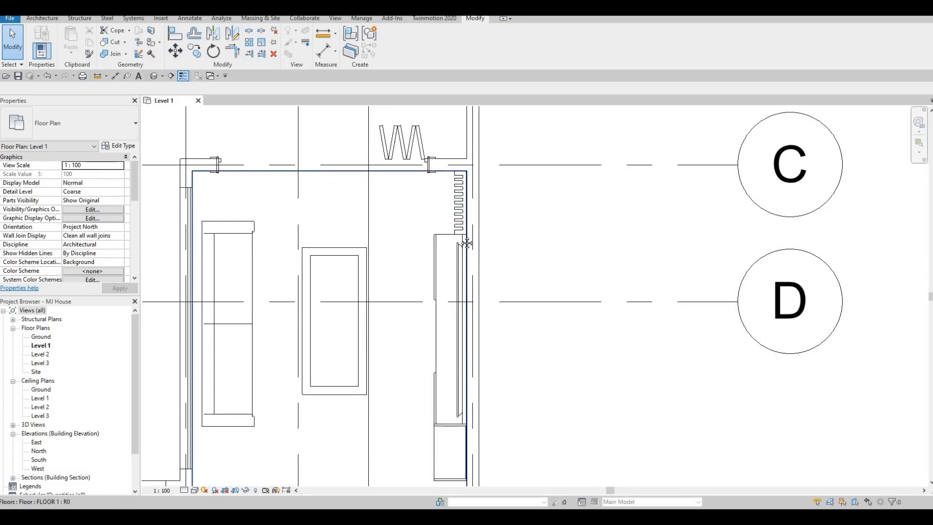
middle_click_drag(463, 240, 471, 209)
scroll(470, 210, "down", 1)
middle_click_drag(449, 295, 452, 277)
middle_click_drag(505, 208, 527, 176)
middle_click_drag(384, 221, 451, 233)
scroll(450, 233, "down", 1)
middle_click_drag(487, 302, 493, 294)
scroll(493, 294, "down", 1)
scroll(496, 297, "down", 2)
key("Escape")
middle_click_drag(525, 358, 473, 244)
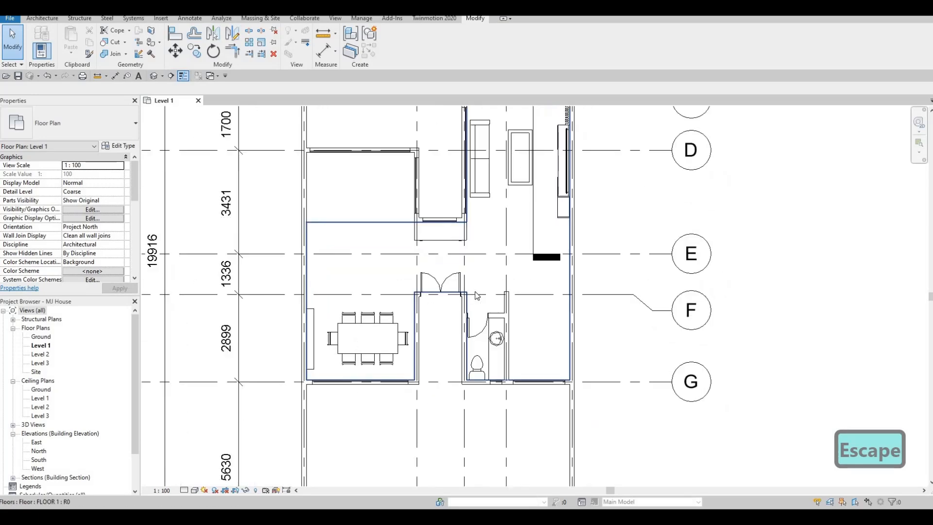
scroll(506, 304, "up", 1)
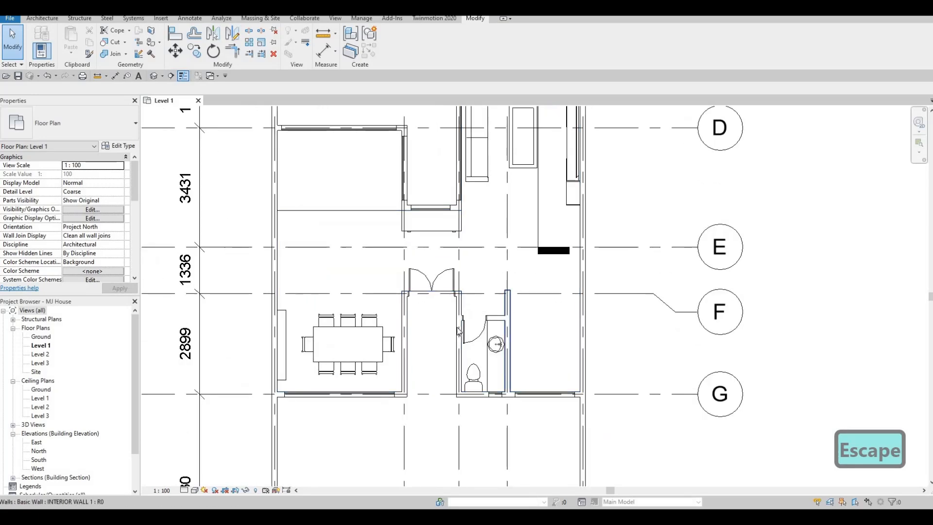
middle_click_drag(450, 323, 449, 346)
middle_click_drag(431, 306, 431, 327)
scroll(412, 292, "down", 3)
middle_click_drag(418, 373, 412, 354)
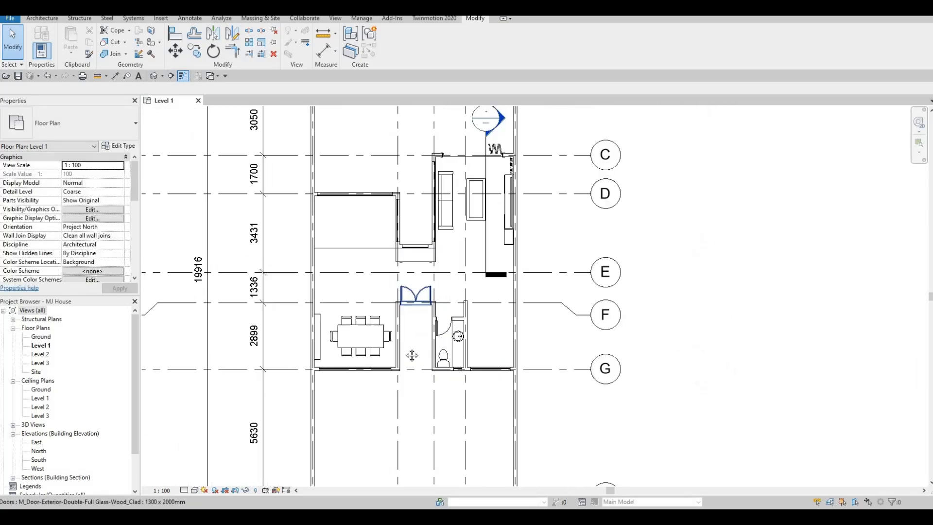
mouse_move(419, 318)
middle_mouse_down()
mouse_move(415, 385)
mouse_move(405, 318)
middle_mouse_up()
scroll(408, 311, "down", 1)
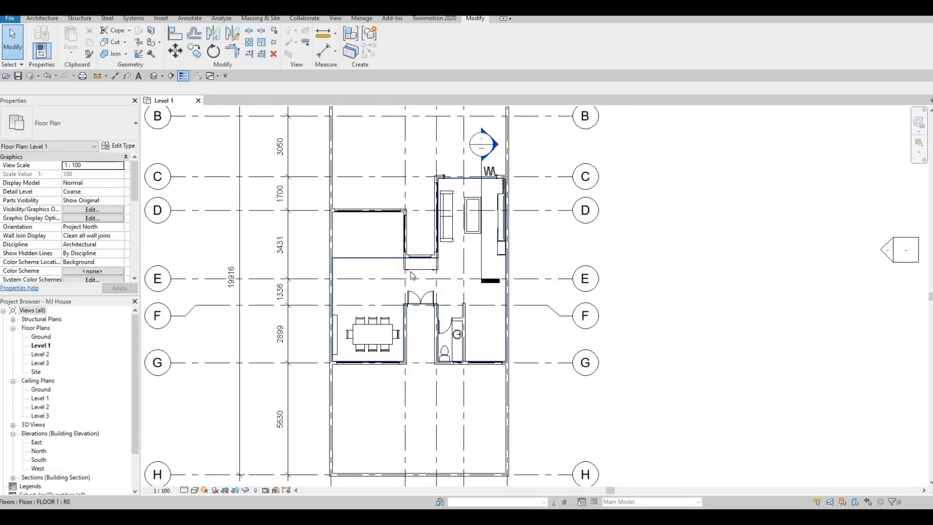
middle_click_drag(407, 218, 404, 245)
middle_click_drag(444, 135, 443, 156)
scroll(430, 384, "down", 1)
middle_click_drag(430, 385, 450, 213)
middle_click_drag(454, 283, 449, 256)
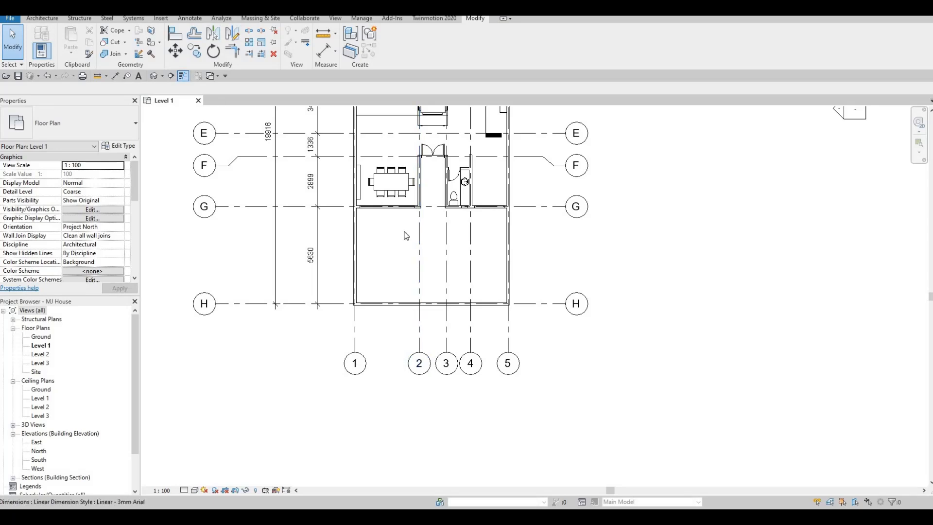
Step: In the Ground floor plan, start a new floor and duplicate the FLOOR 2 type as FLOOR 3
middle_click_drag(421, 268, 414, 277)
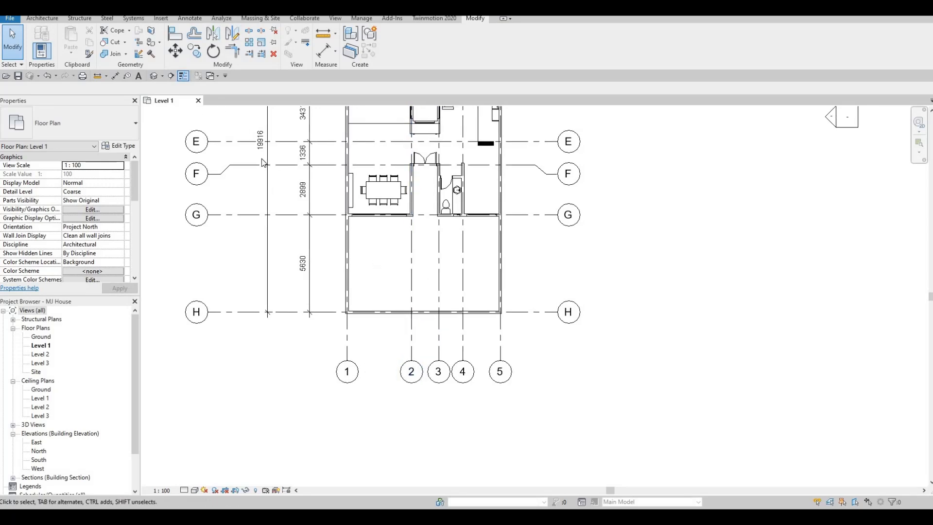
double_click(43, 339)
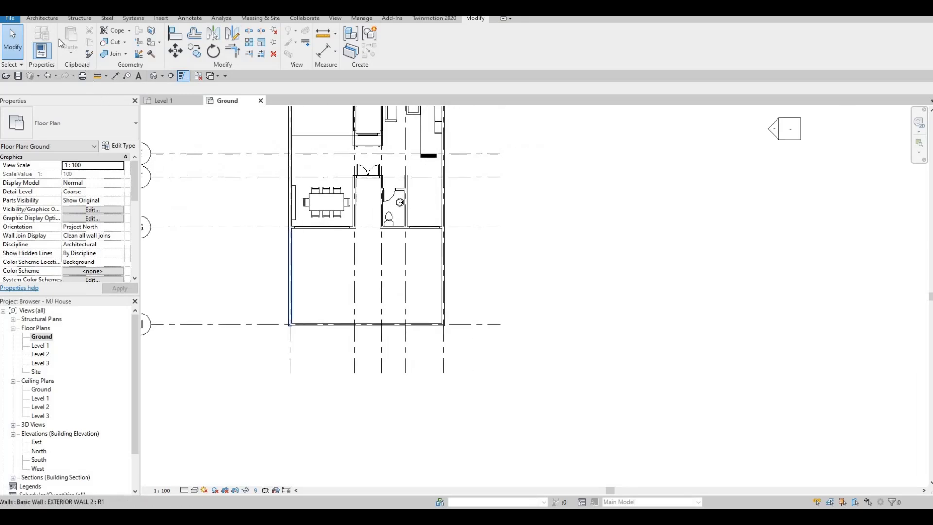
left_click(43, 19)
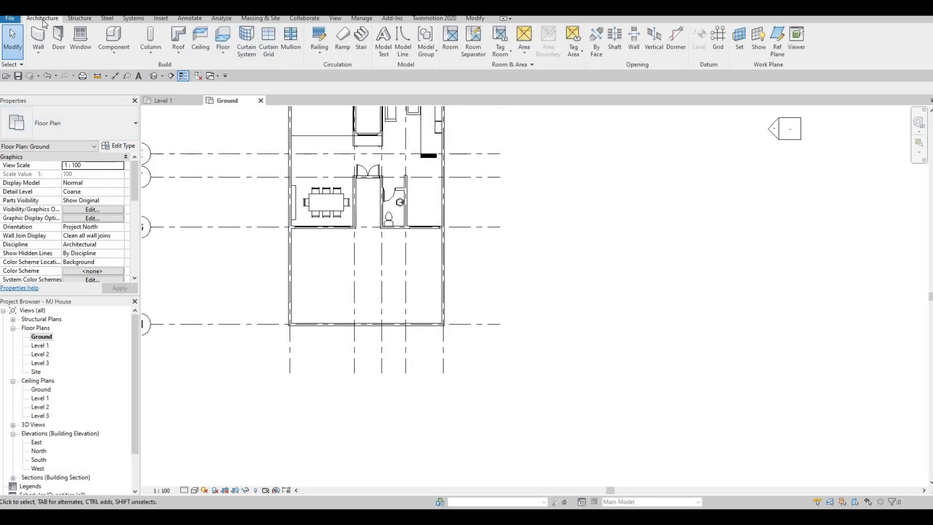
left_click(225, 40)
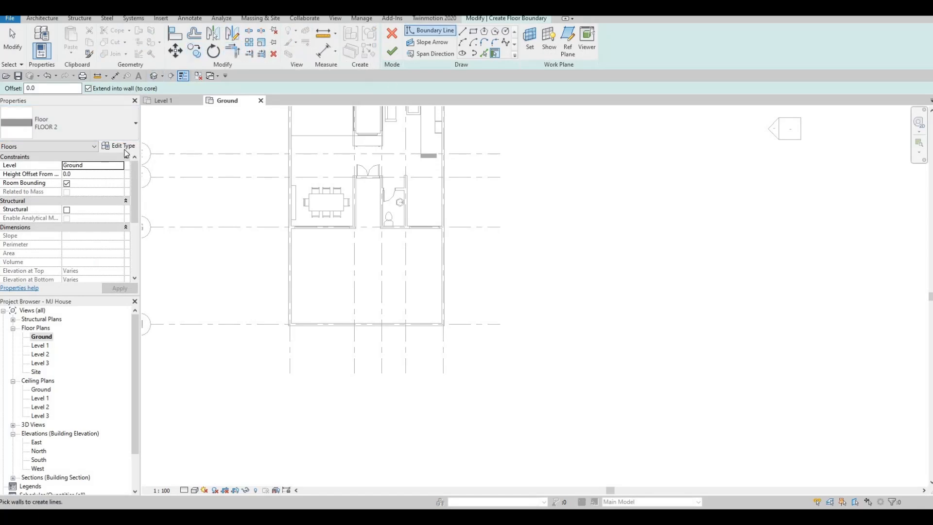
left_click(119, 147)
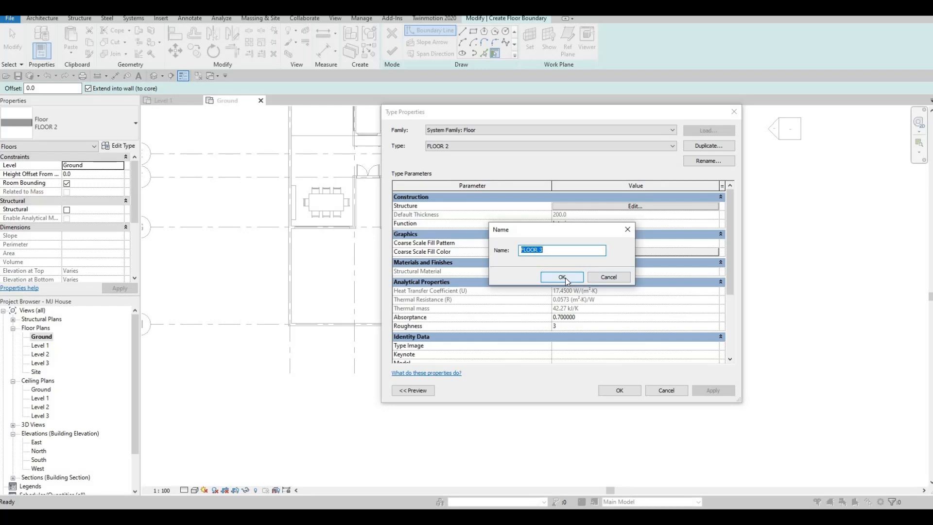
left_click(564, 278)
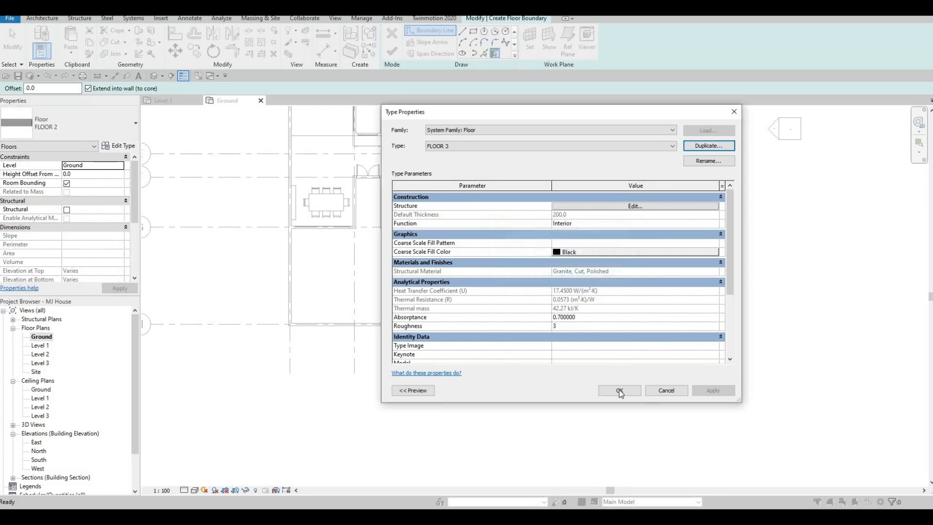
left_click(620, 391)
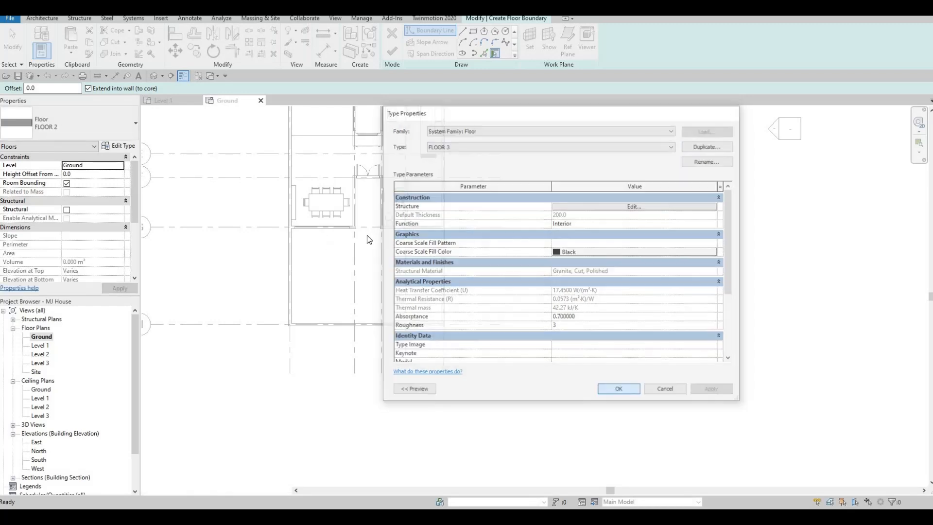
Step: Set the structure layer material of the FLOOR 3 type to Grass from the AEC Materials library
left_click(120, 147)
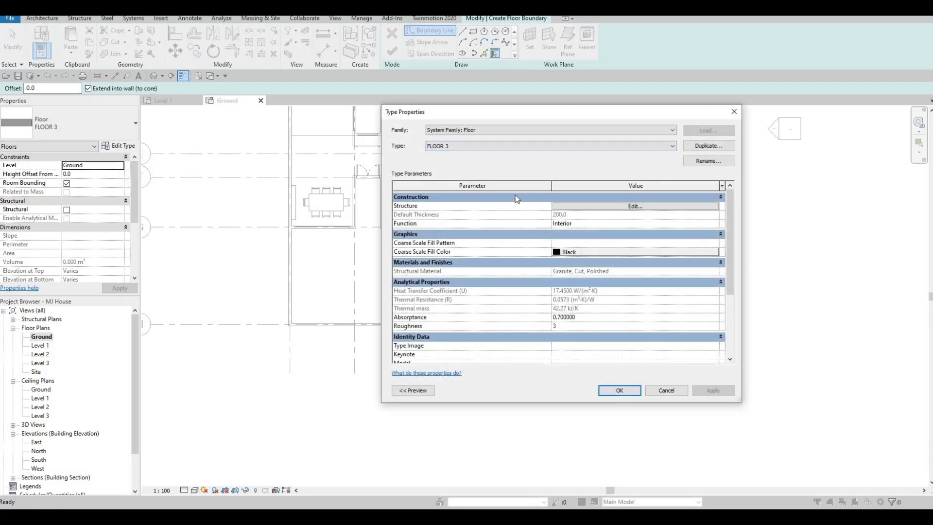
left_click(636, 206)
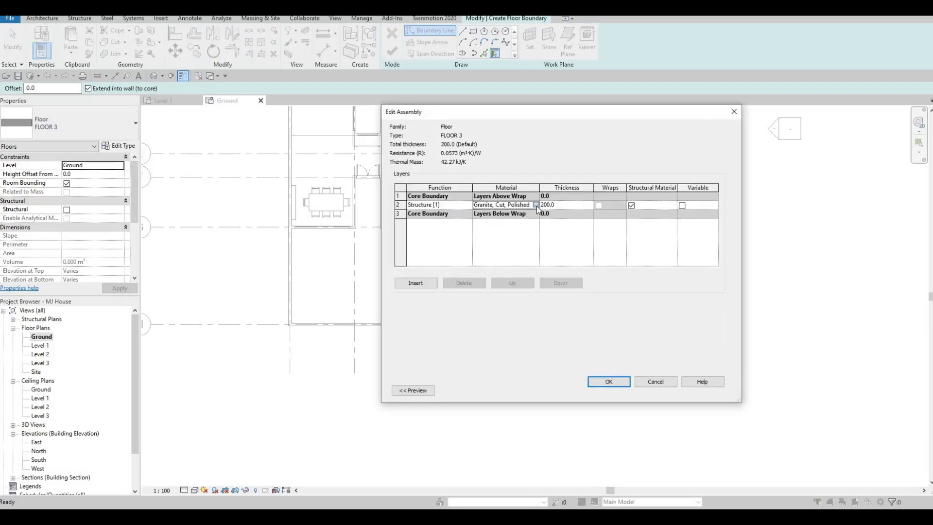
left_click(537, 206)
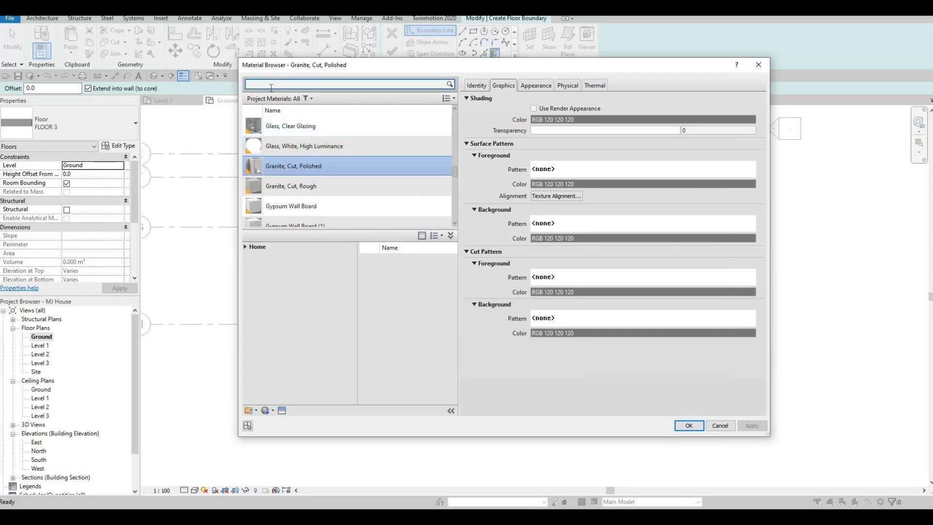
type("grass")
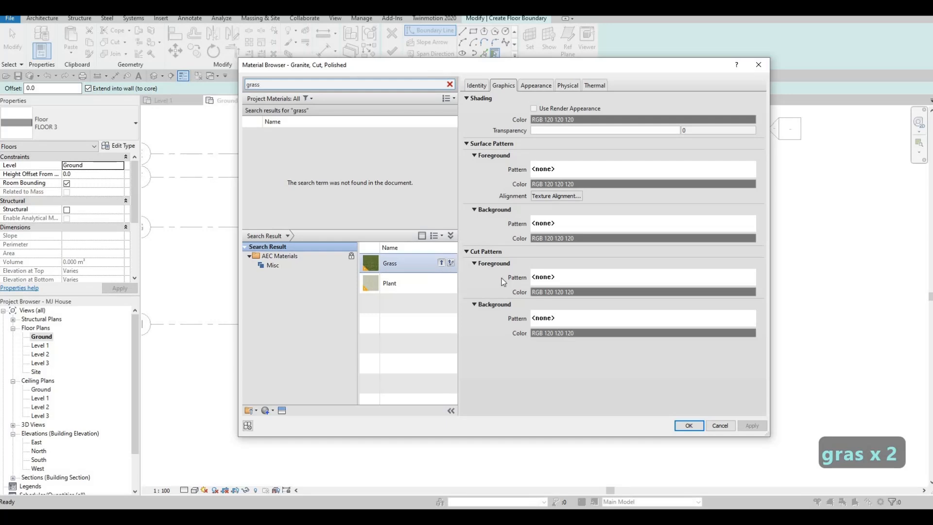
left_click(689, 426)
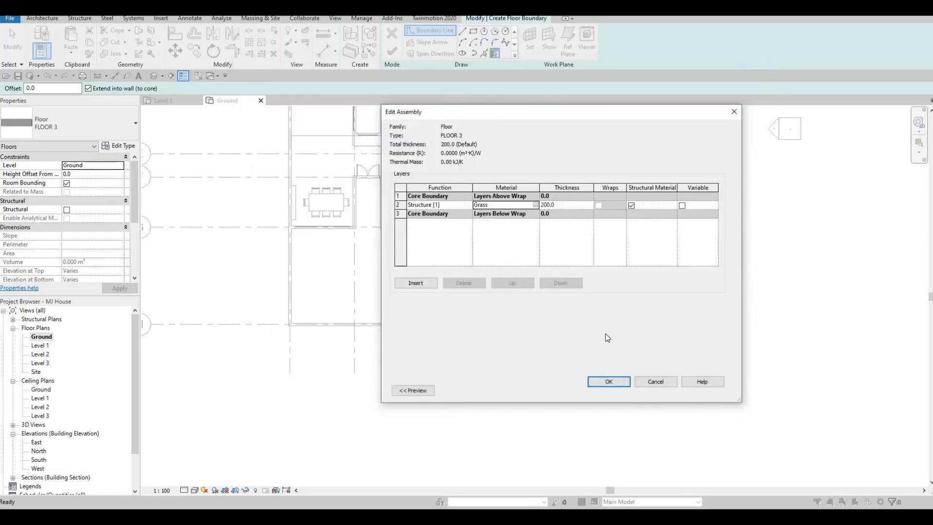
left_click(613, 386)
left_click(624, 393)
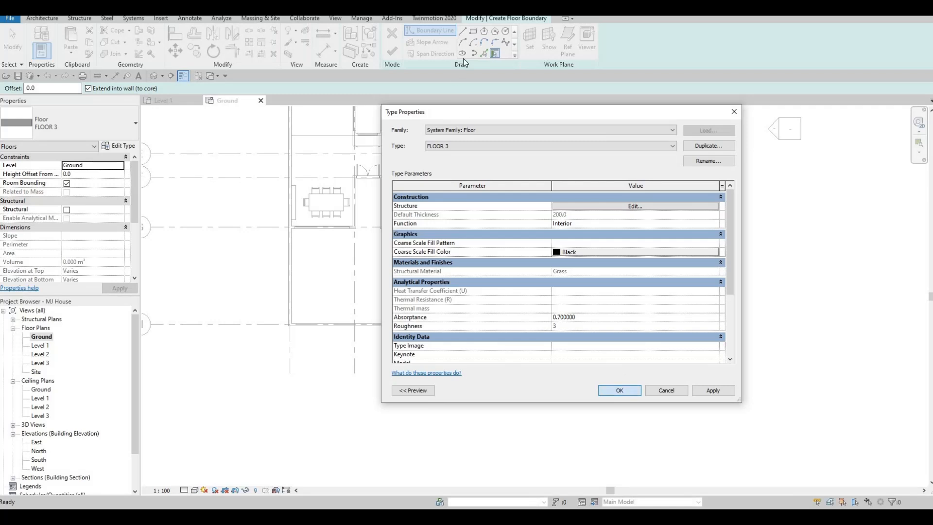
Step: Sketch a rectangular floor boundary of about 3416 by 5480 mm between grids G and H, from grid 5 to grid 3
left_click(473, 32)
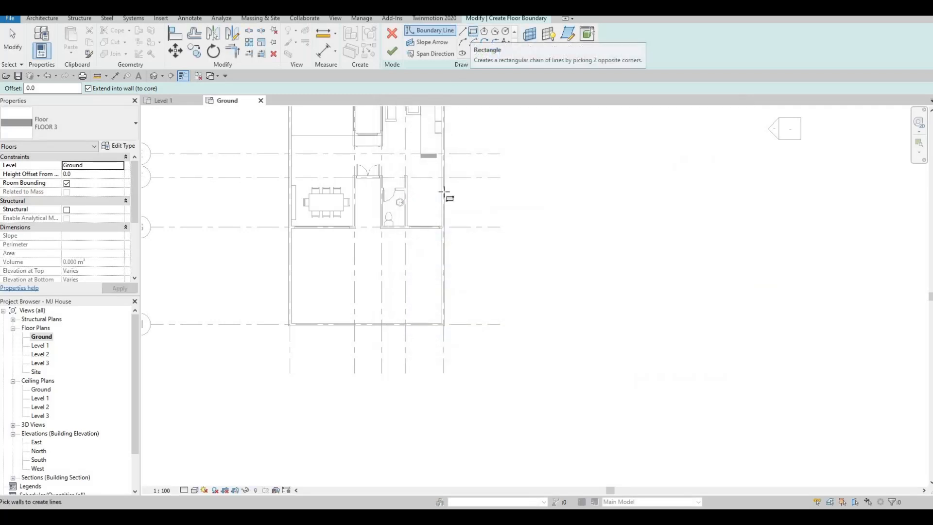
scroll(448, 228, "up", 2)
left_click(448, 228)
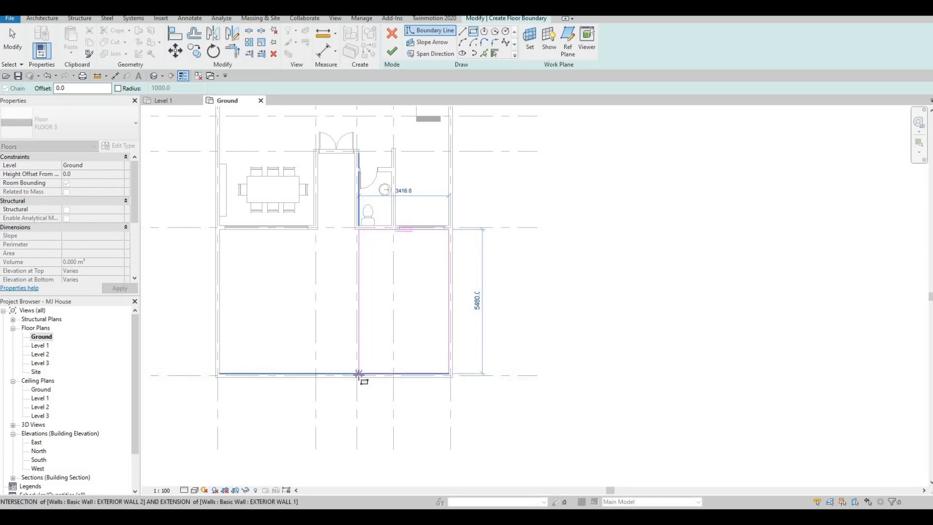
scroll(360, 374, "up", 2)
scroll(347, 365, "up", 2)
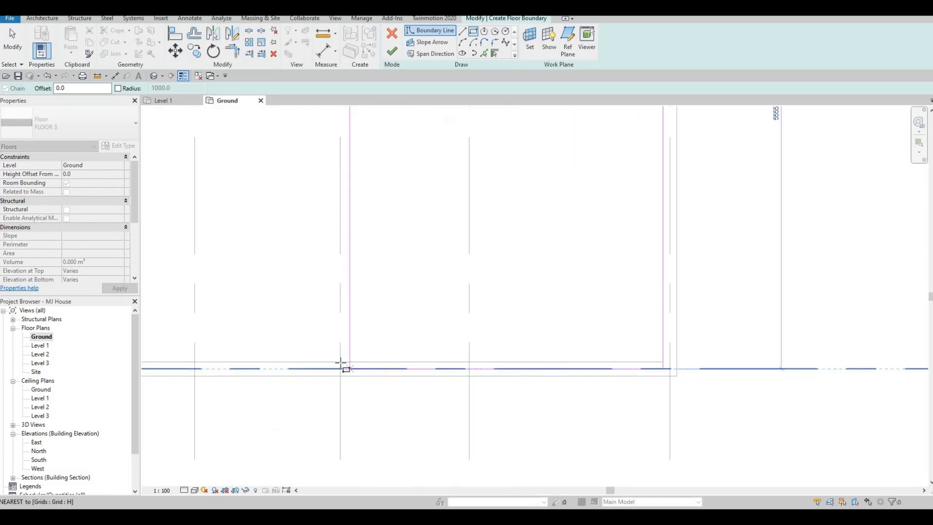
left_click(373, 273)
scroll(386, 243, "down", 4)
key("Escape")
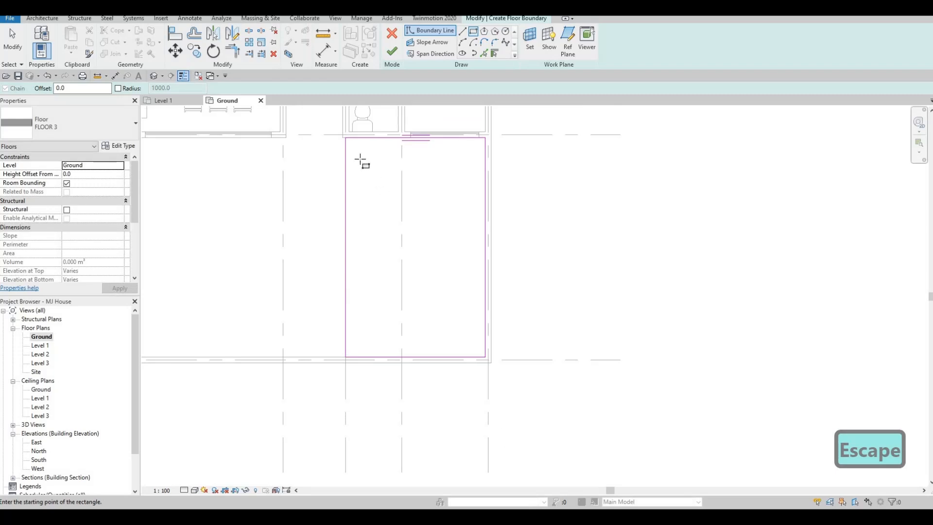
Step: Align the floor boundary's edge near grid 3 with the outer face of the bathroom's exterior wall
scroll(364, 181, "up", 3)
key("Escape")
key("Escape")
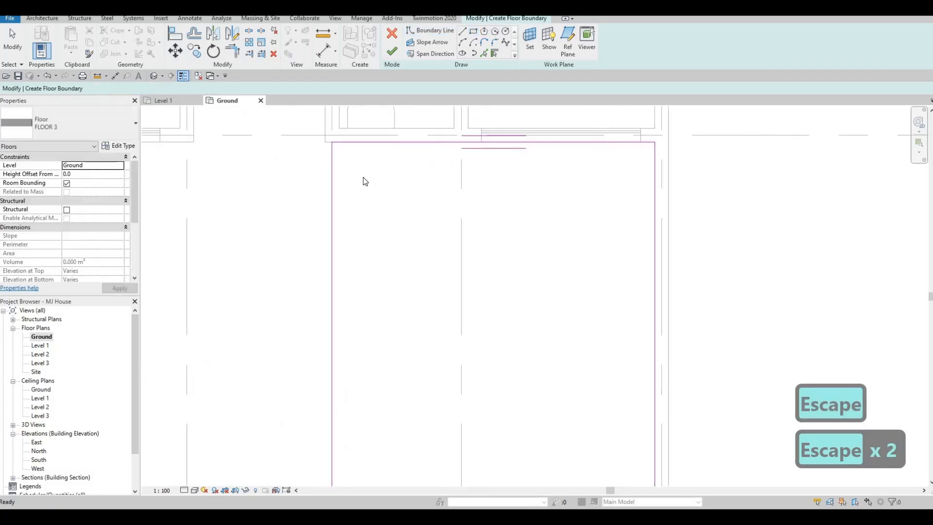
key("a")
key("l")
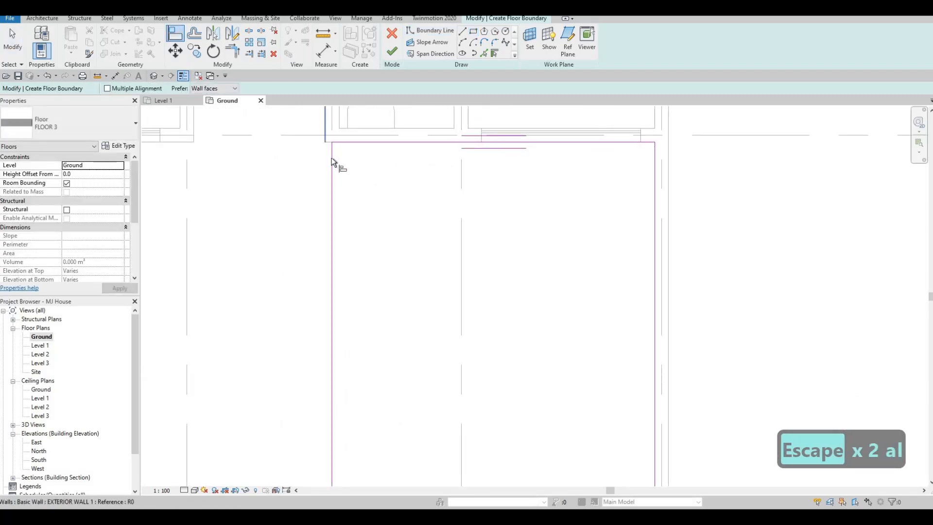
left_click(327, 157)
left_click(329, 157)
scroll(328, 157, "down", 3)
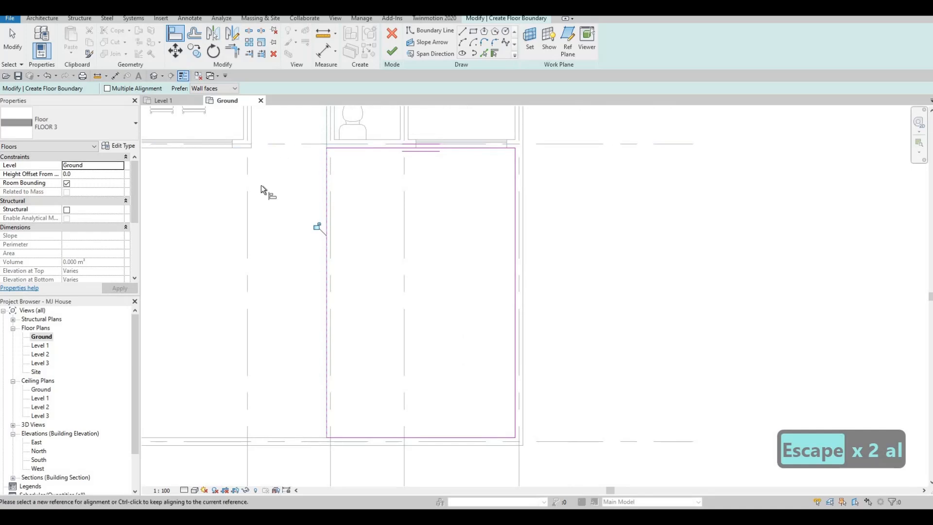
Step: Finish the FLOOR 3 boundary sketch to create the grass floor between grids 3 and 5
middle_click_drag(271, 196, 270, 275)
scroll(271, 275, "down", 2)
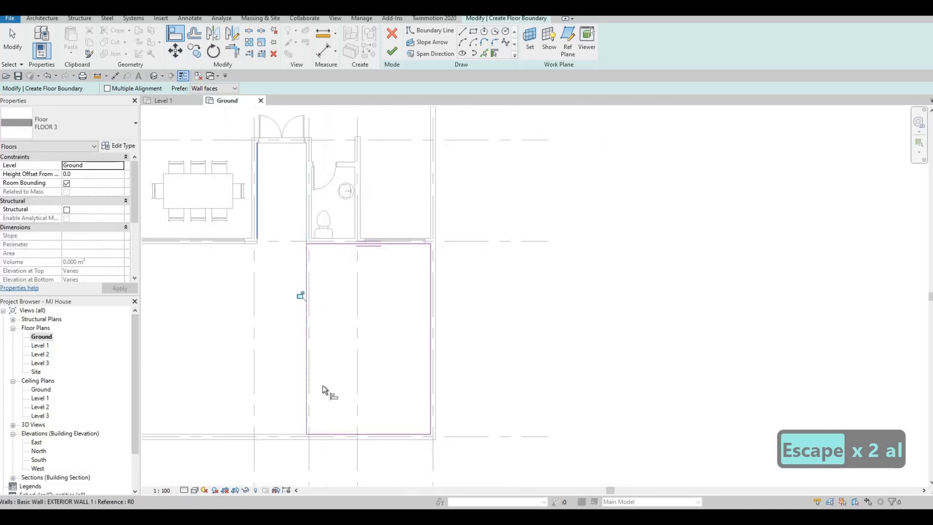
middle_click_drag(269, 396, 339, 343)
scroll(339, 343, "down", 2)
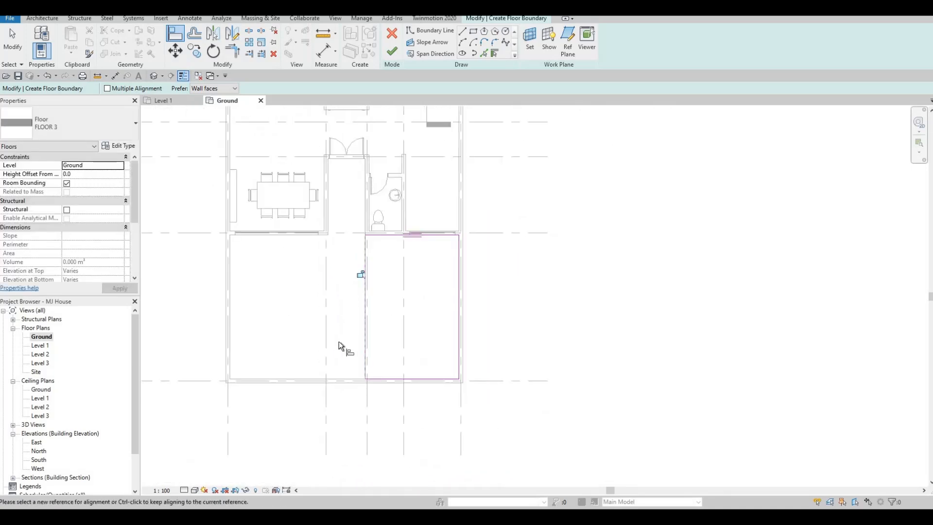
left_click(236, 239)
left_click(392, 51)
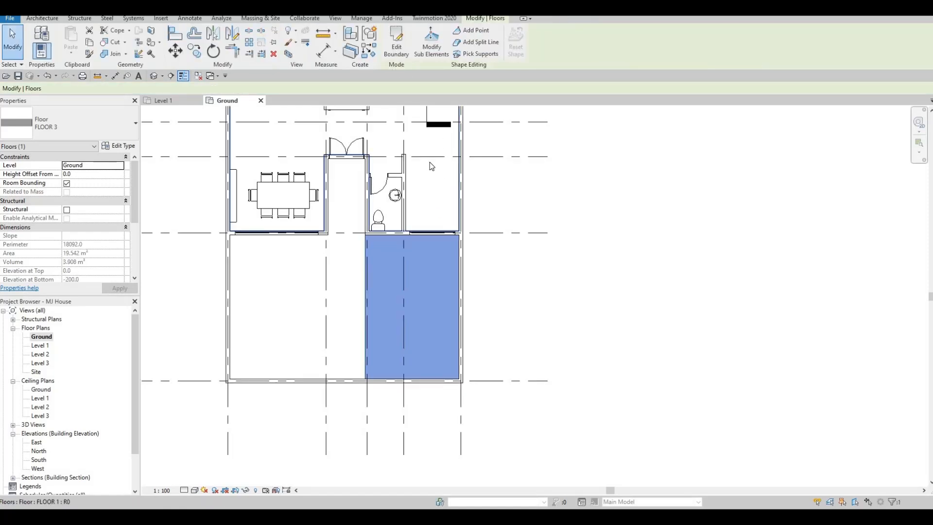
Step: Start another floor on the Ground level and duplicate the FLOOR 3 type as FLOOR 4
middle_click_drag(445, 191, 482, 232)
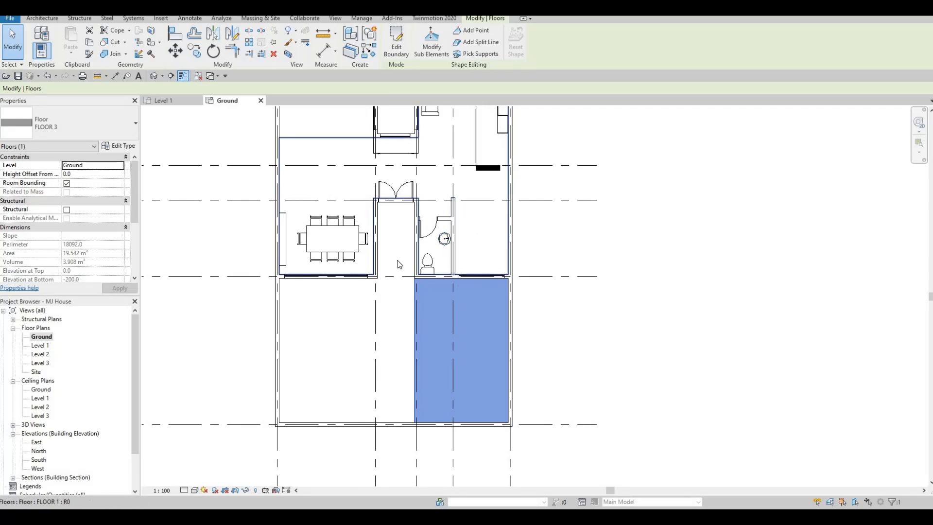
middle_click_drag(401, 250, 439, 207)
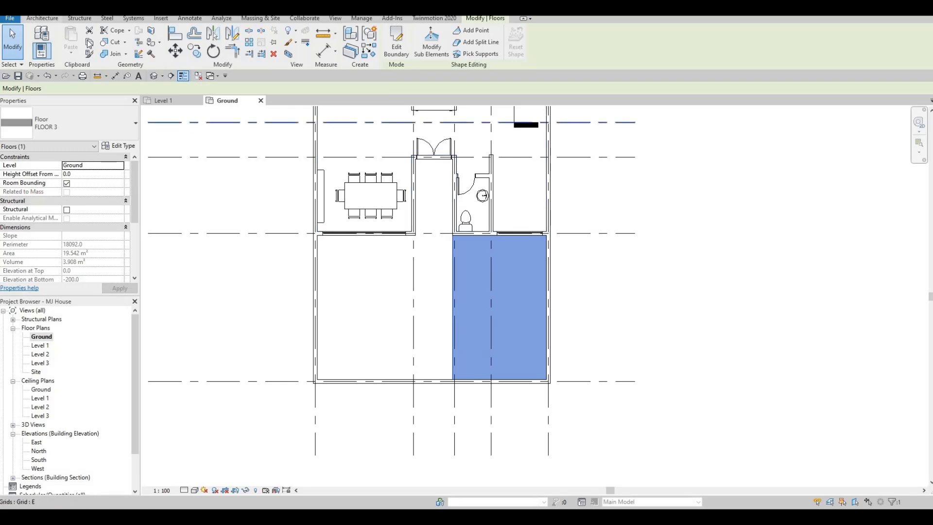
left_click(43, 18)
left_click(223, 38)
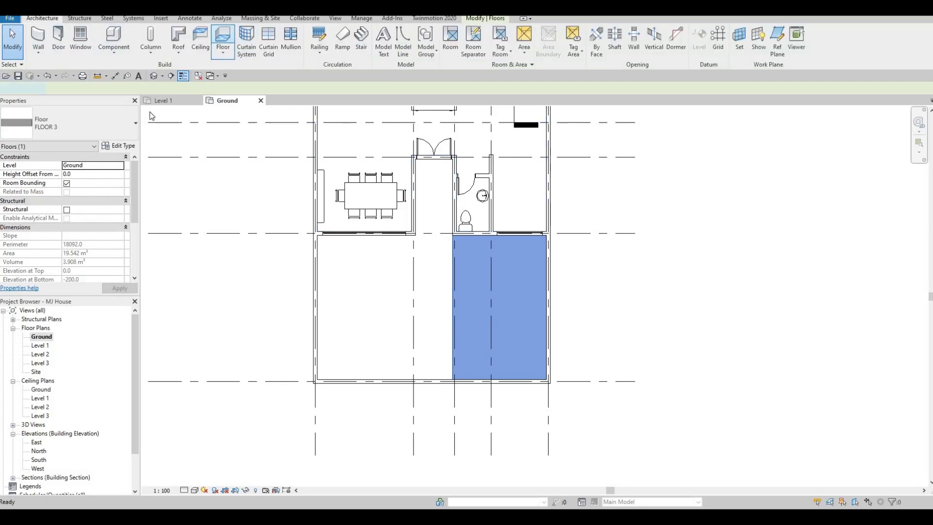
left_click(117, 146)
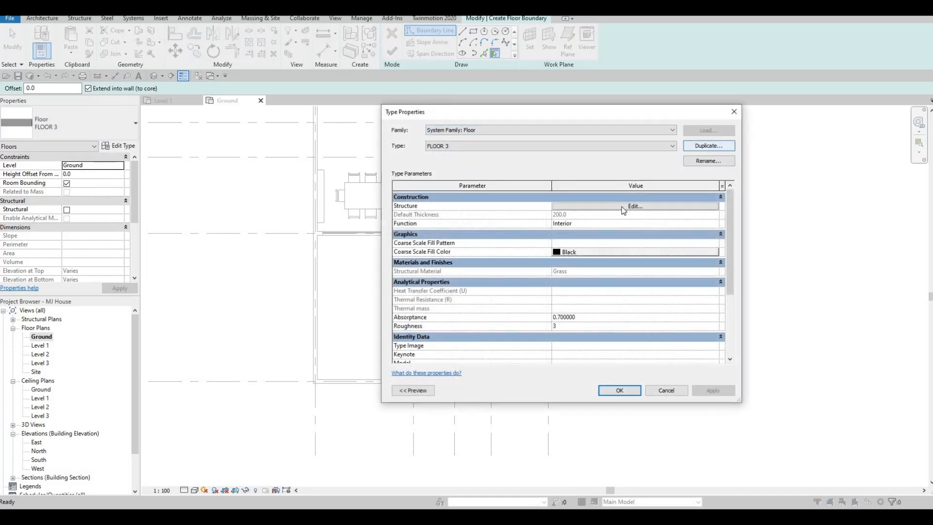
left_click(709, 146)
left_click(554, 276)
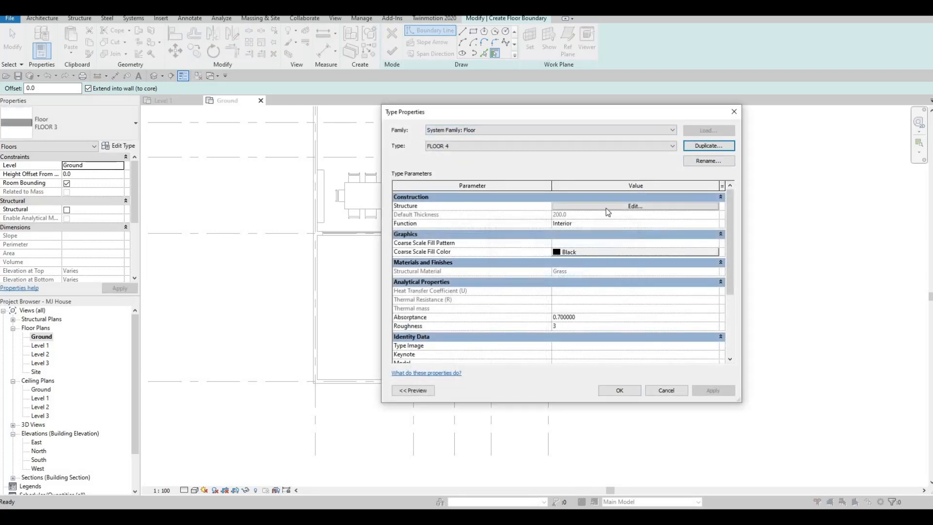
Step: Assign the Concrete, Broom Finish material from the AEC concrete library to the FLOOR 4 structure layer
left_click(559, 207)
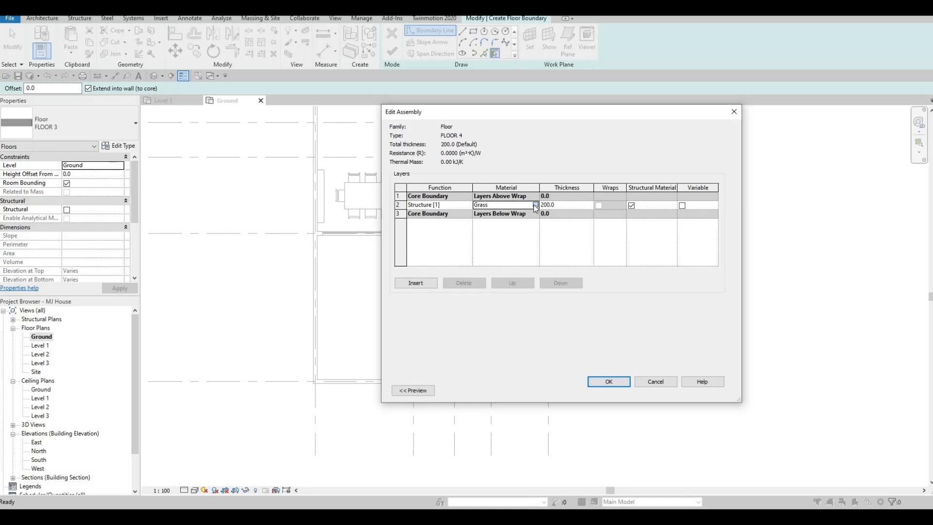
left_click(536, 205)
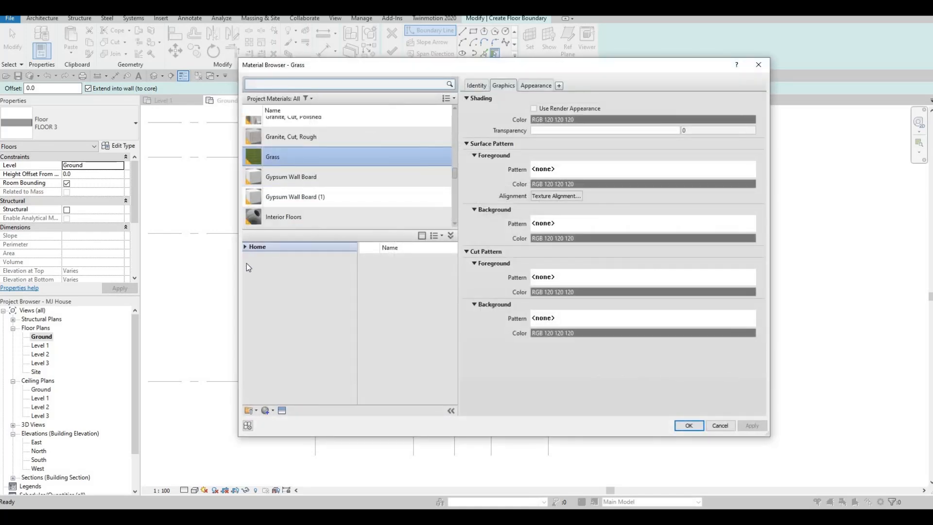
left_click(246, 265)
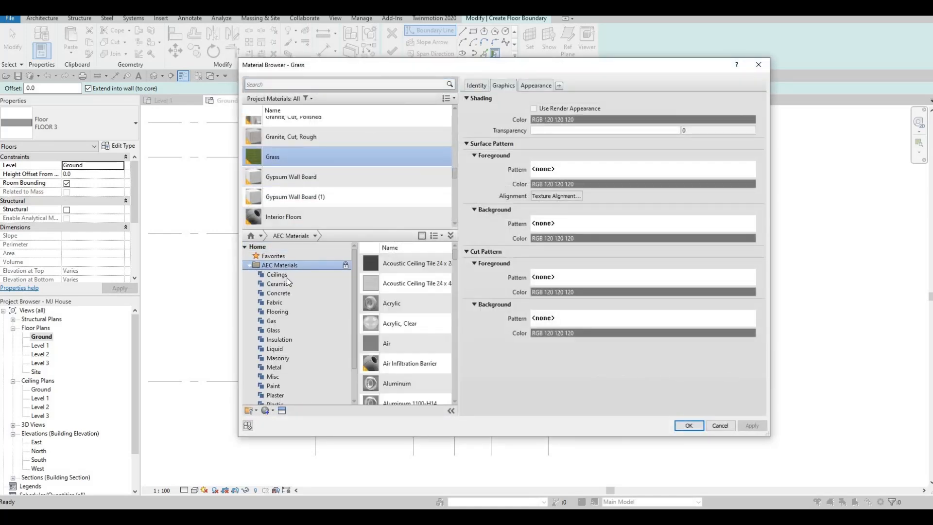
left_click(338, 292)
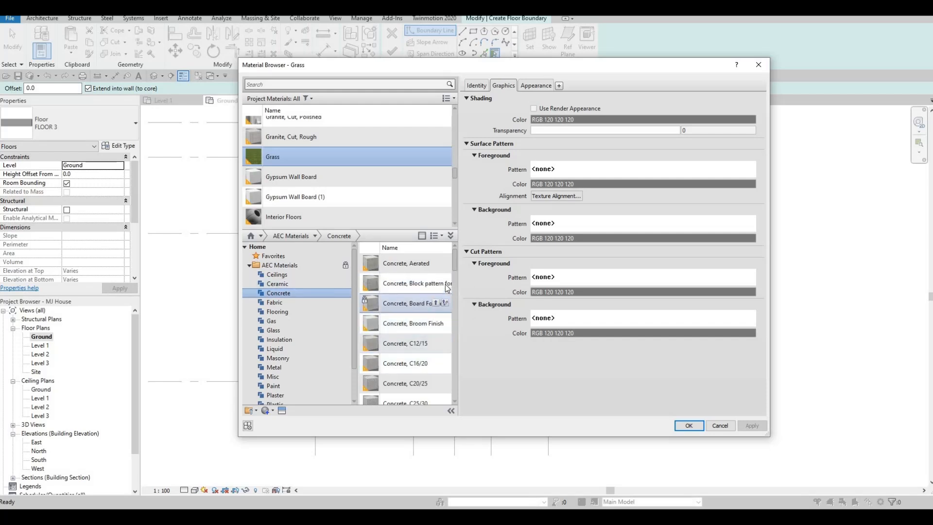
left_click(435, 323)
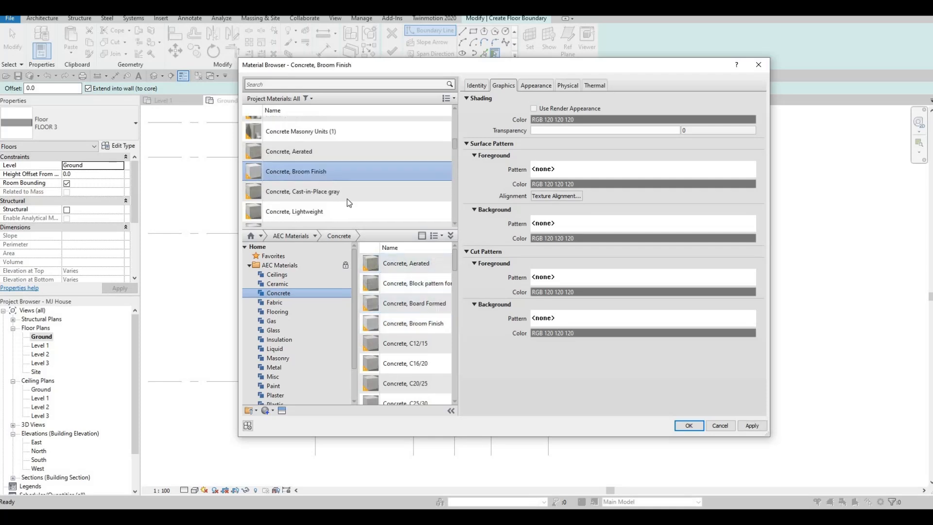
scroll(347, 200, "down", 1)
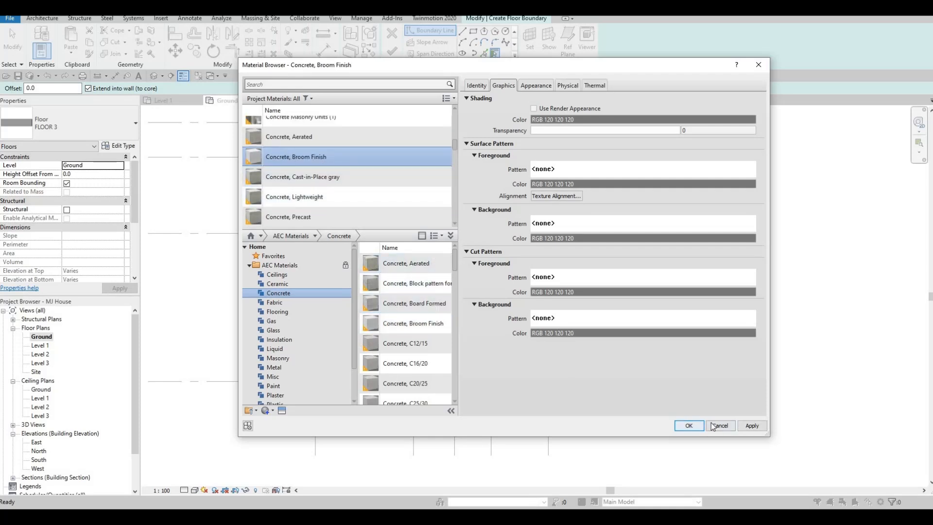
left_click(689, 425)
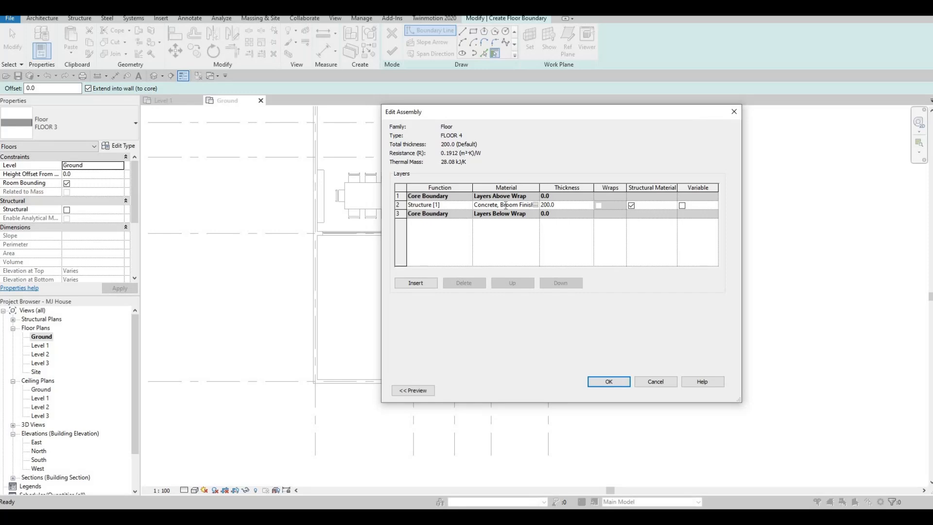
Step: Copy the structure layer's material name and accept the FLOOR 4 assembly and type settings
key("ctrl+a")
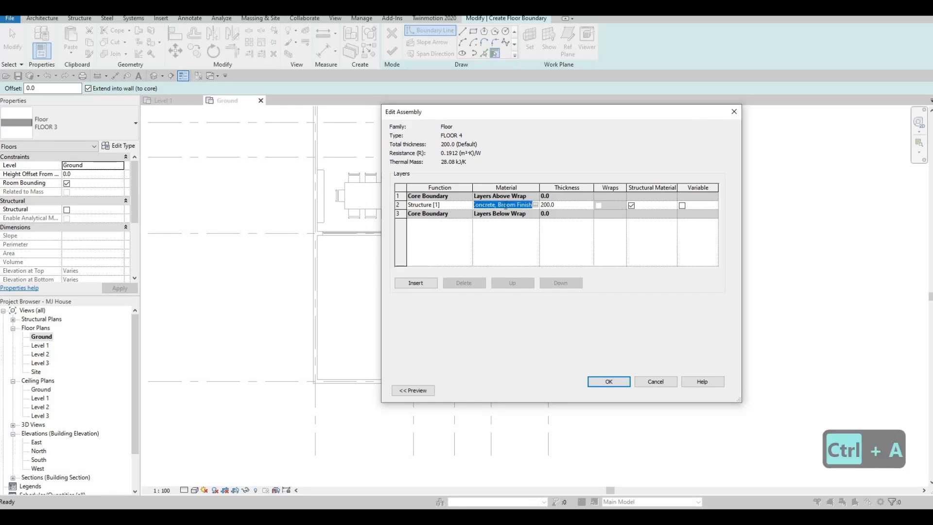
key("ctrl+c")
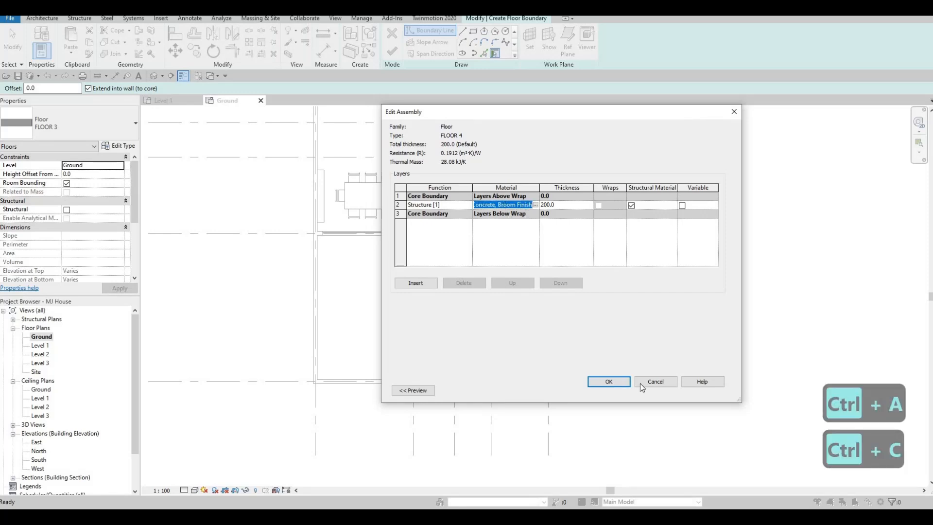
left_click(616, 383)
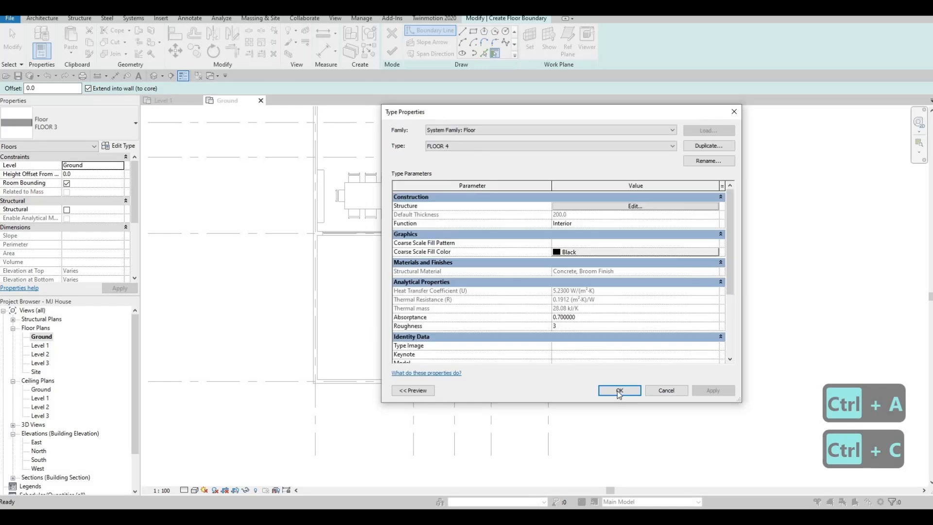
left_click(620, 391)
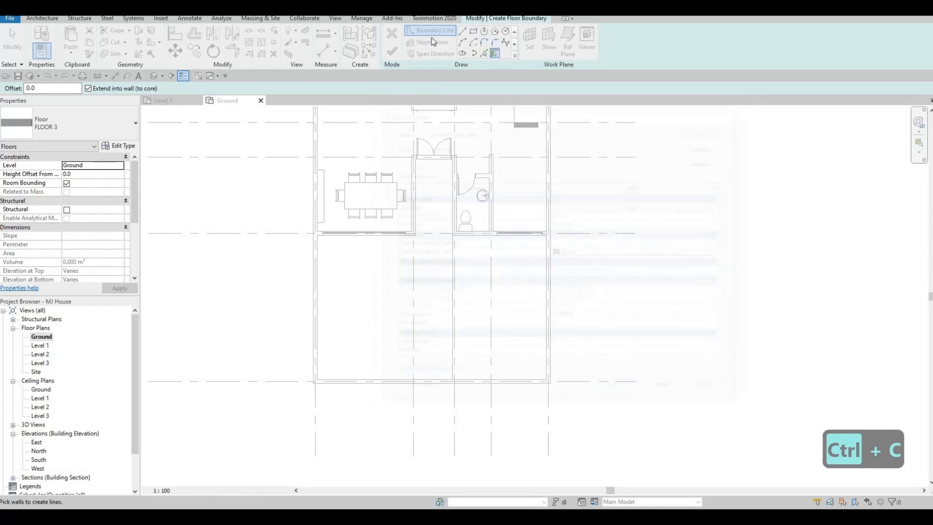
Step: Sketch a rectangular floor boundary of about 5151 by 5480 mm between grids G and H, from grid 1 to the FLOOR 3 edge
left_click(473, 33)
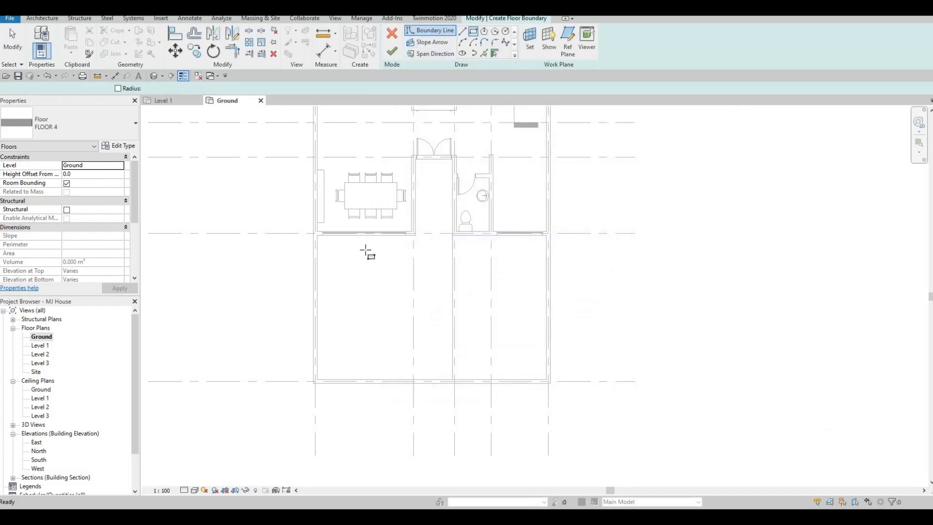
left_click(319, 236)
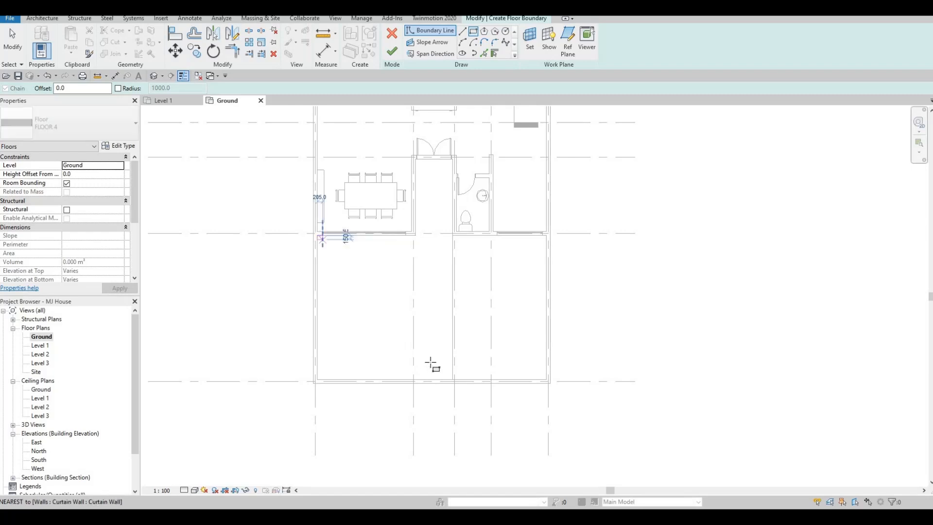
left_click(454, 379)
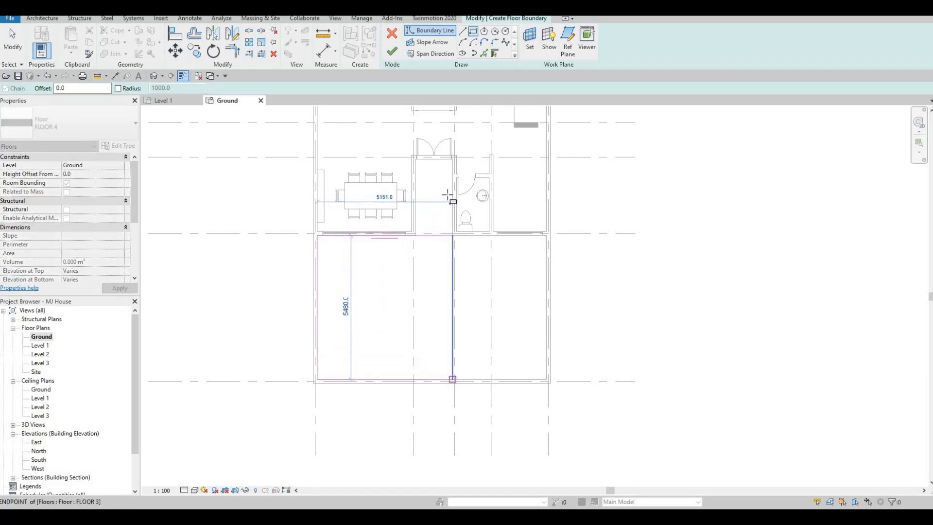
key("Escape")
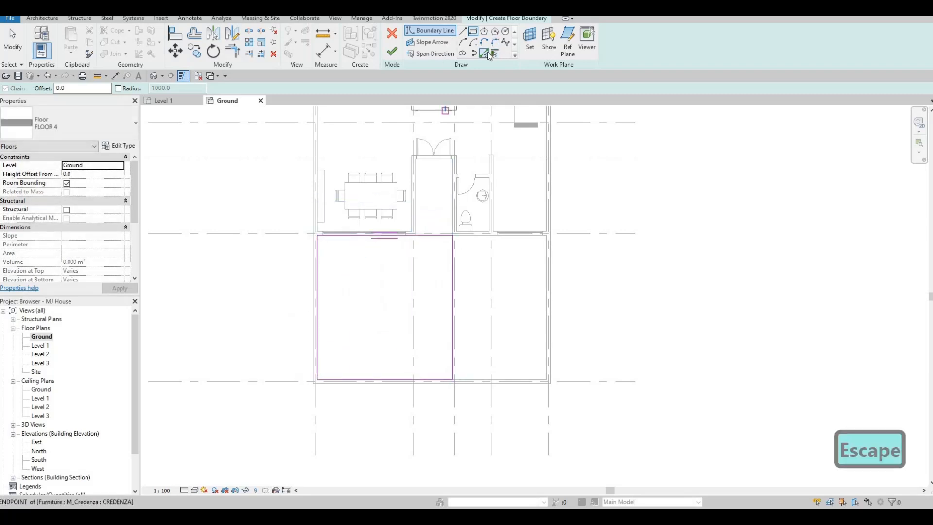
Step: Add boundary lines from the entrance passage's wall face beside the dining room and the wall face below the double door
left_click(488, 54)
scroll(452, 189, "up", 2)
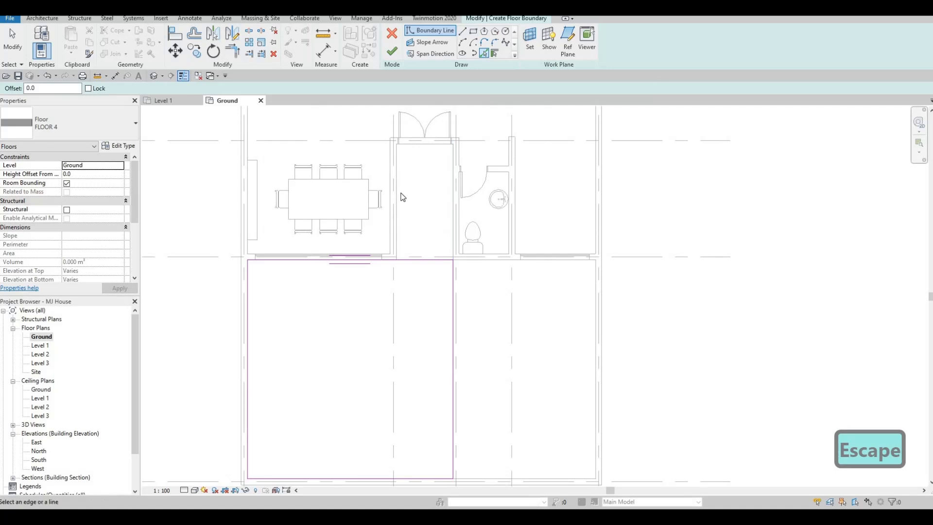
left_click(400, 196)
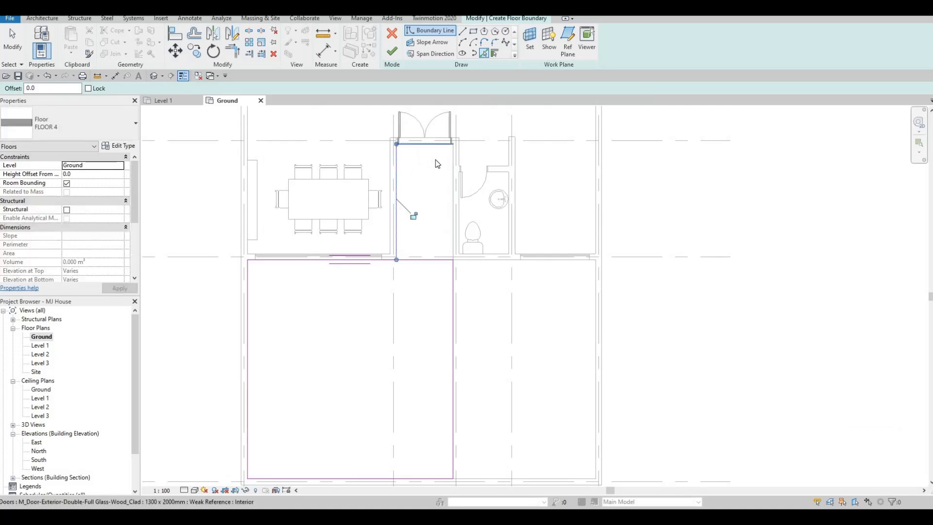
scroll(436, 164, "up", 1)
key("Escape")
key("Escape")
key("Escape")
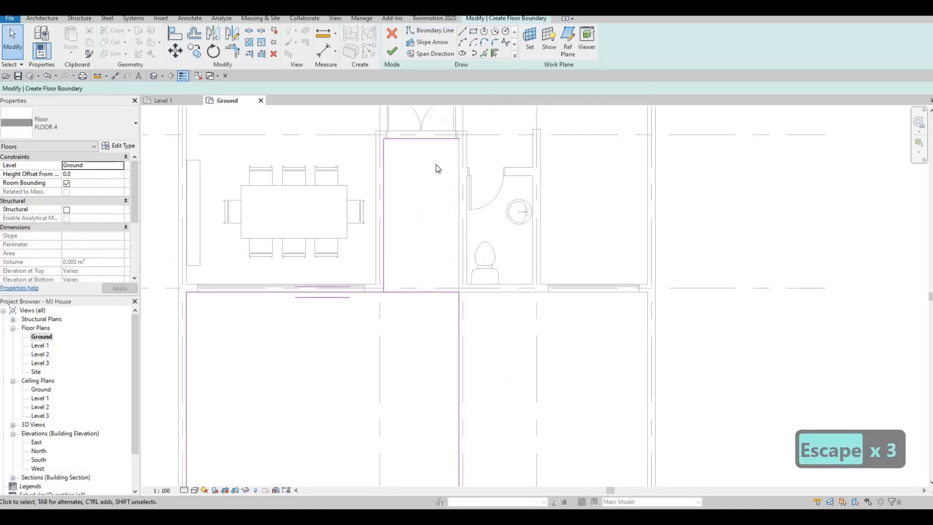
Step: Trim the boundary lines into one closed loop including the entrance passage, and finish the FLOOR 4 sketch
key("t")
key("r")
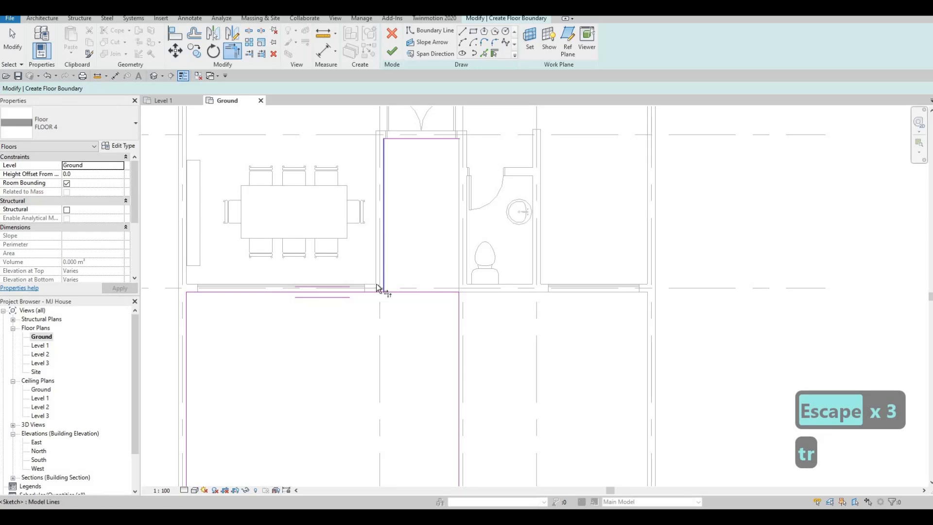
left_click(370, 292)
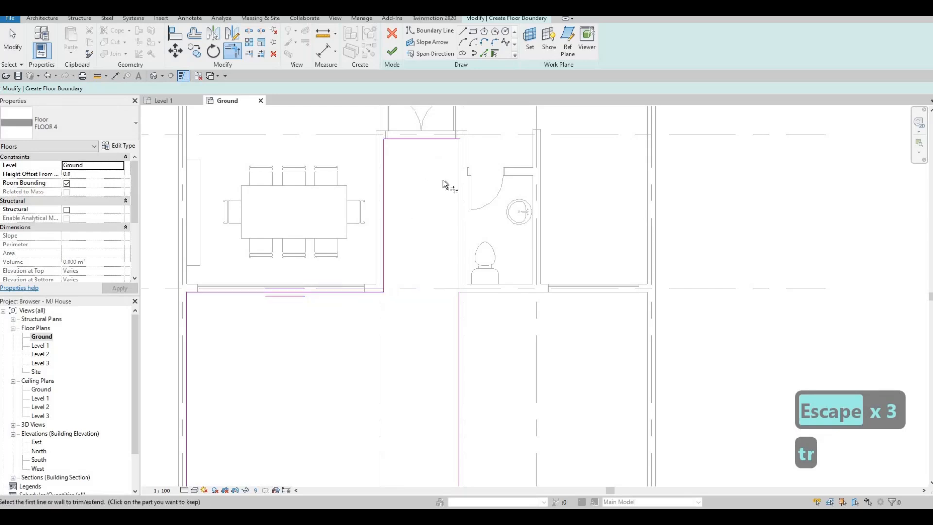
left_click(460, 312)
middle_click_drag(429, 301, 462, 211)
scroll(461, 212, "down", 2)
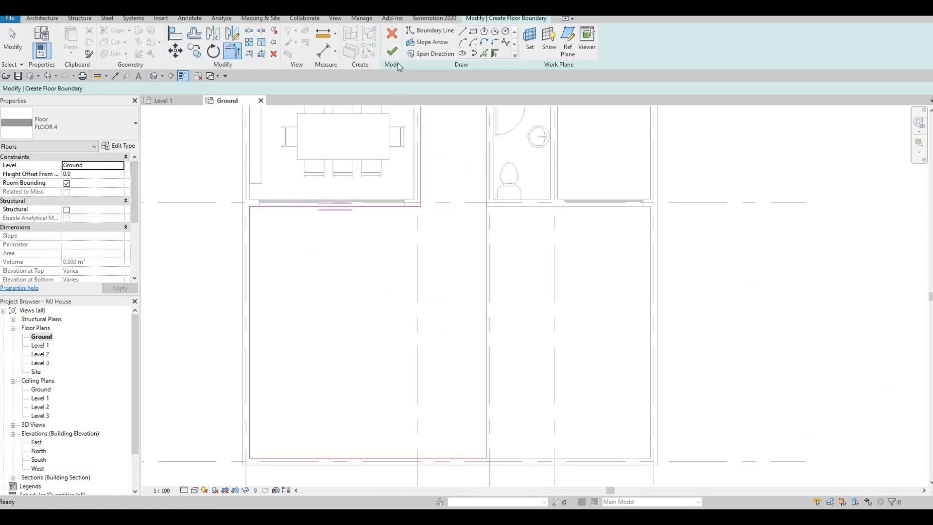
key("Escape")
left_click(392, 52)
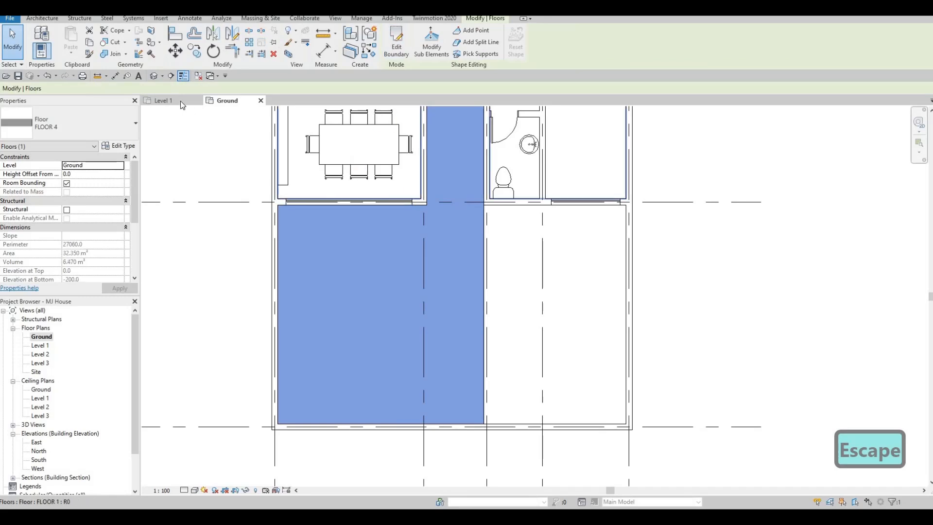
Step: Turn off the section box in the 3D view to show the whole house and inspect the outdoor floors
left_click(168, 101)
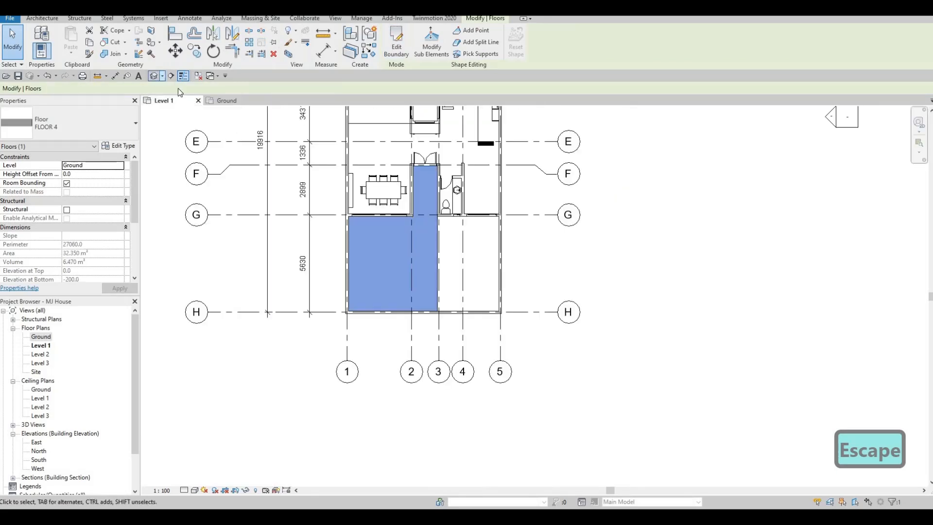
middle_click_drag(380, 227, 404, 248)
left_click(227, 101)
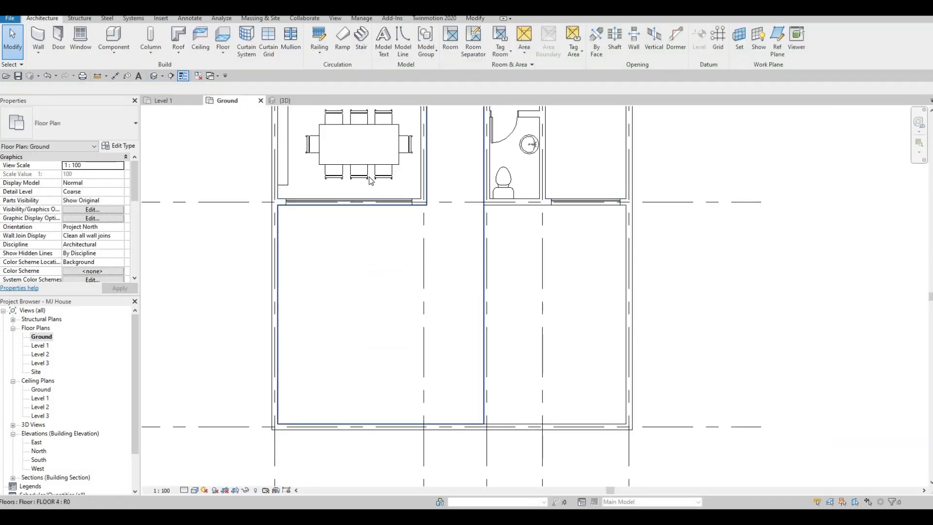
middle_click_drag(370, 179, 368, 196)
left_click(292, 103)
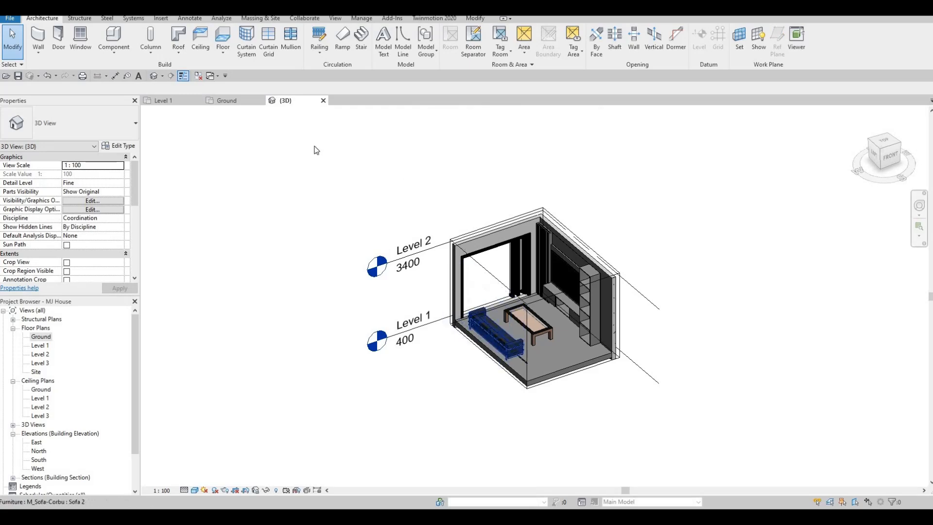
scroll(86, 240, "down", 3)
left_click(67, 218)
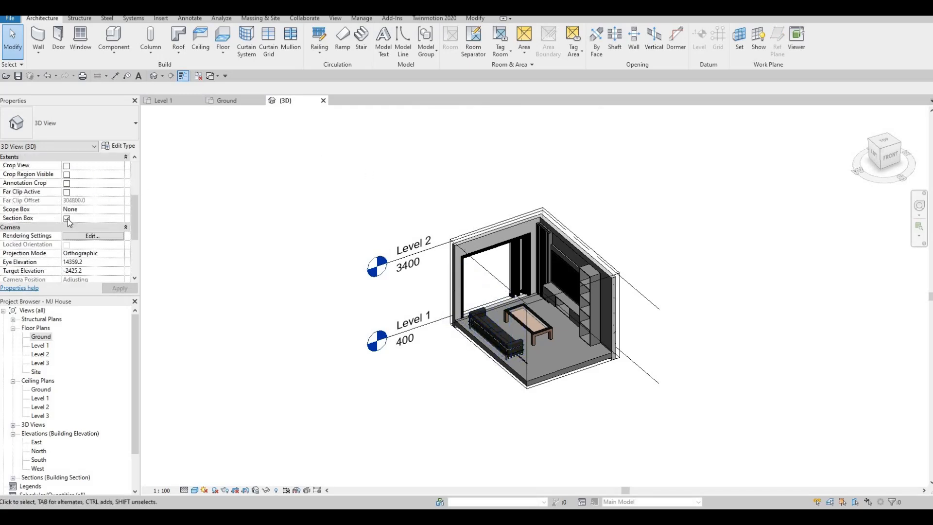
left_click(125, 288)
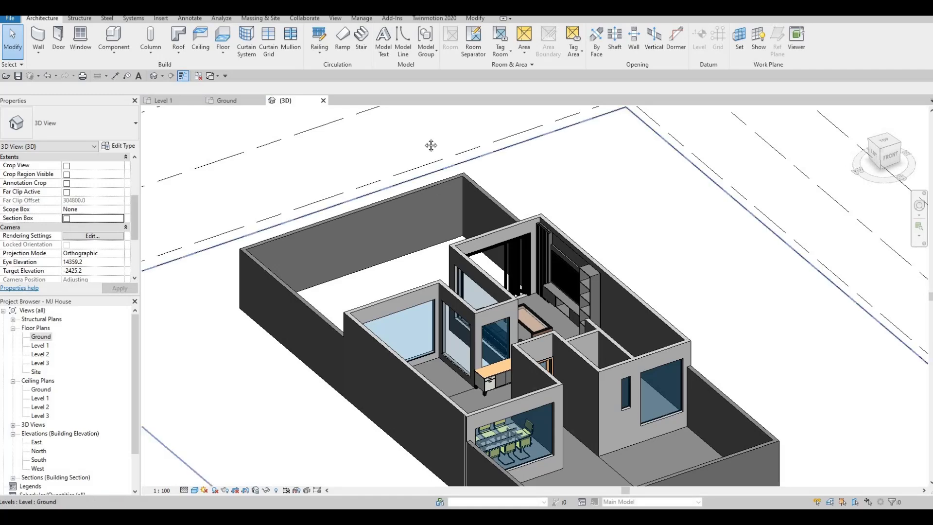
middle_click_drag(464, 267, 564, 371, "shift")
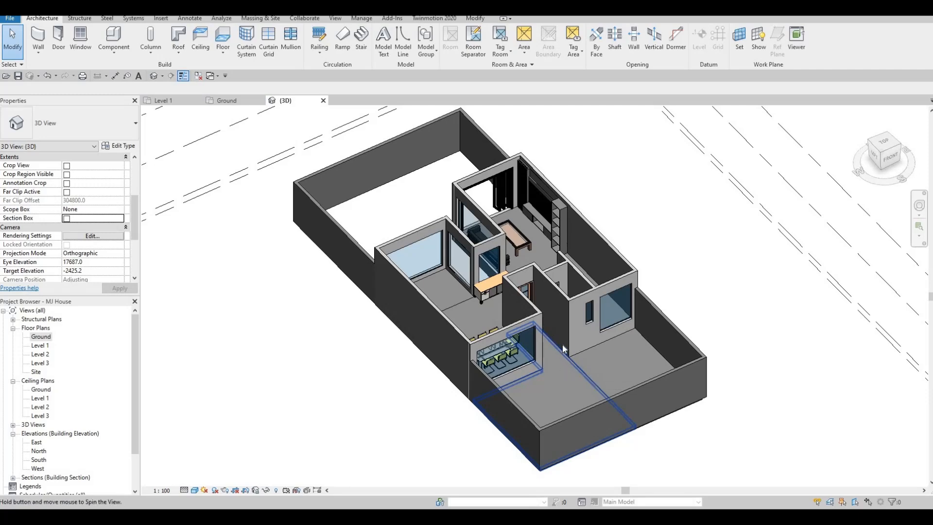
middle_click_drag(562, 345, 543, 339, "shift")
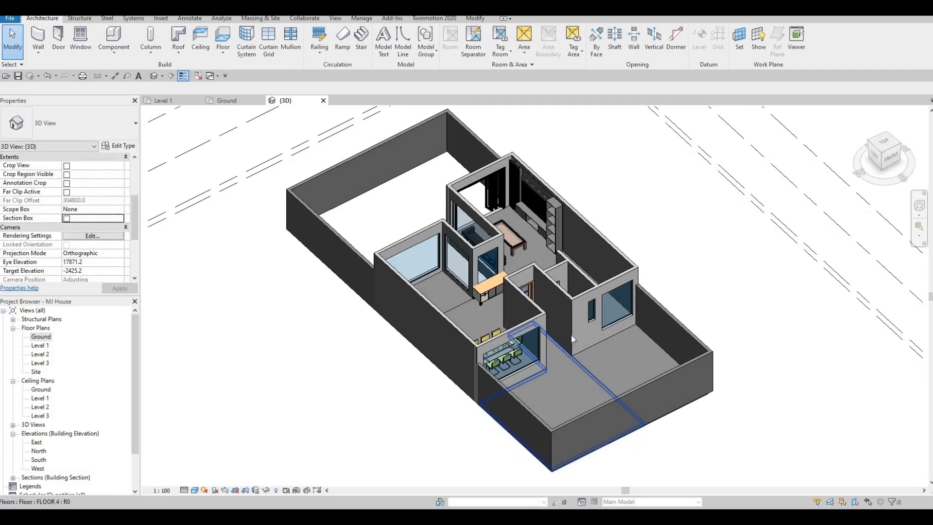
middle_click_drag(556, 363, 540, 380, "shift")
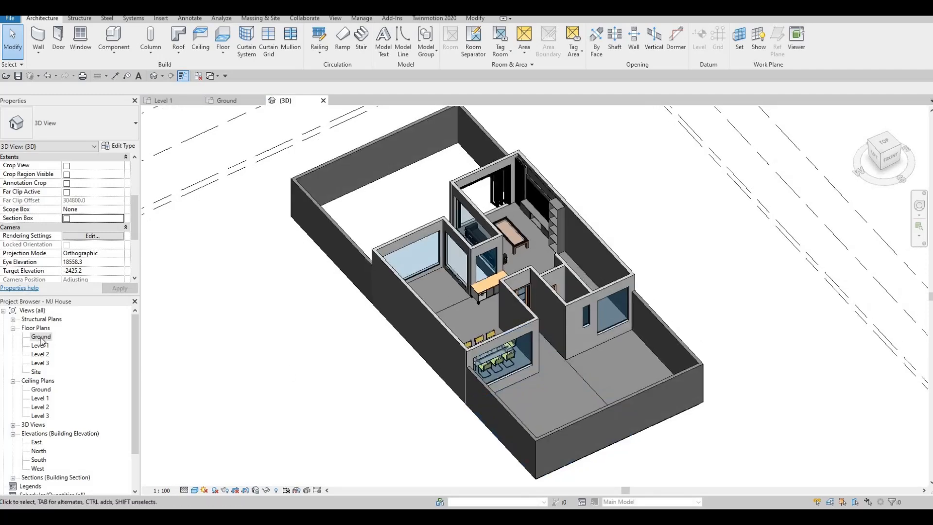
Step: In the Ground plan, move the Section 1 line so it cuts through the entrance double door between grids 2 and 3
middle_click_drag(379, 272, 289, 388)
scroll(437, 234, "down", 4)
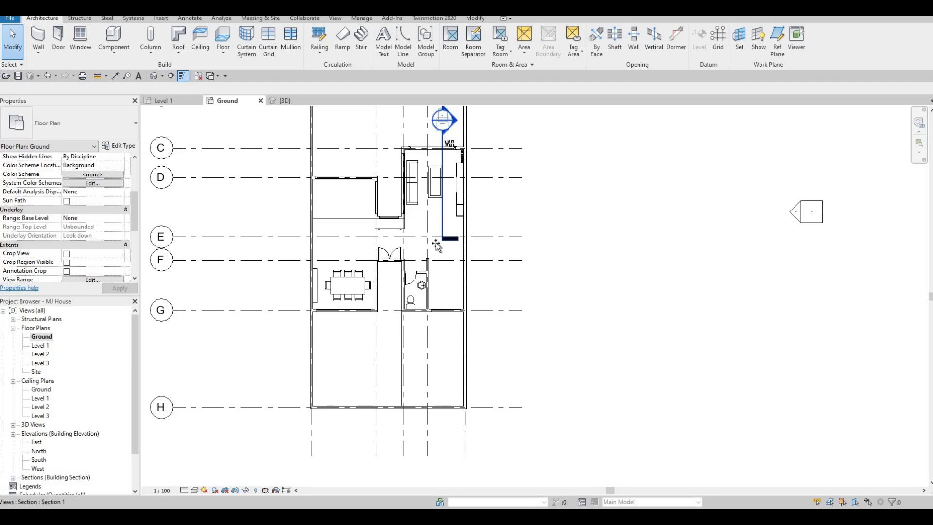
left_click(443, 233)
left_click_drag(388, 310, 389, 312)
key("Escape")
key("Escape")
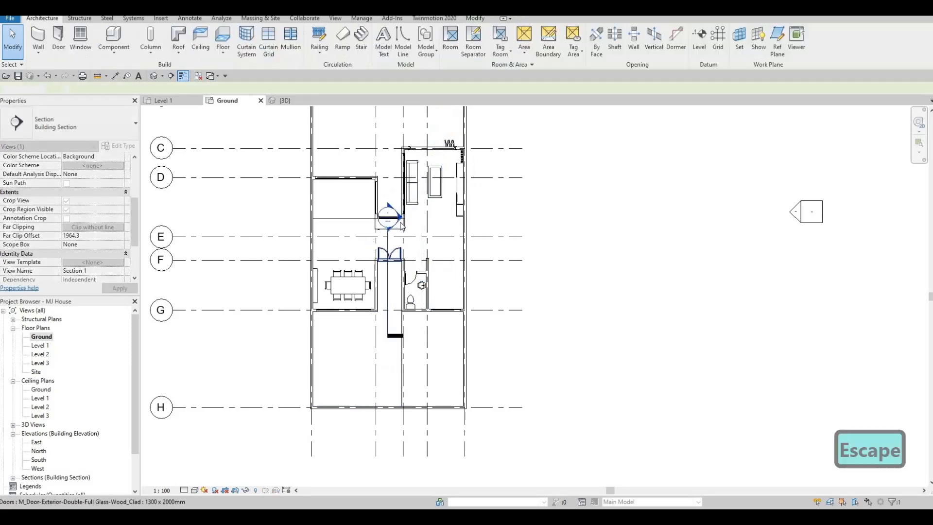
Step: Open the Section 1 view and select the exterior double door to examine it against the outdoor floor
double_click(399, 221)
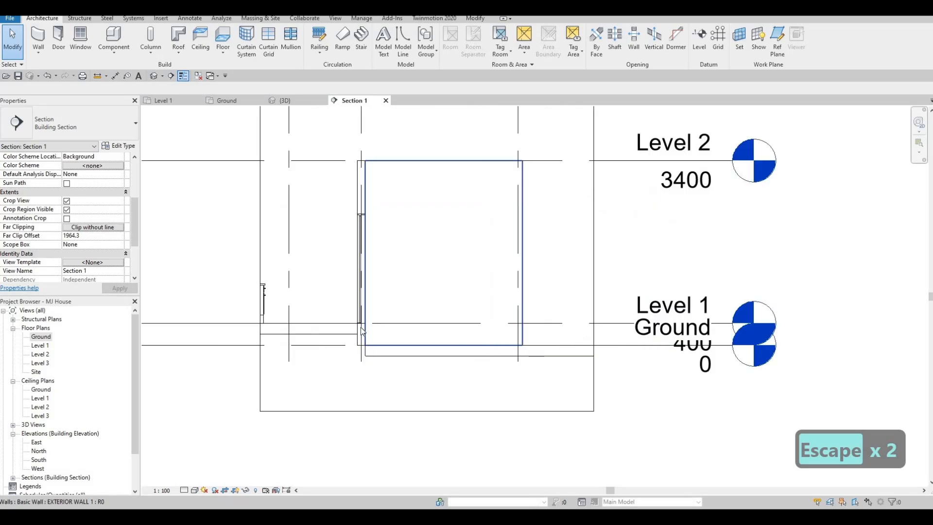
scroll(384, 338, "up", 4)
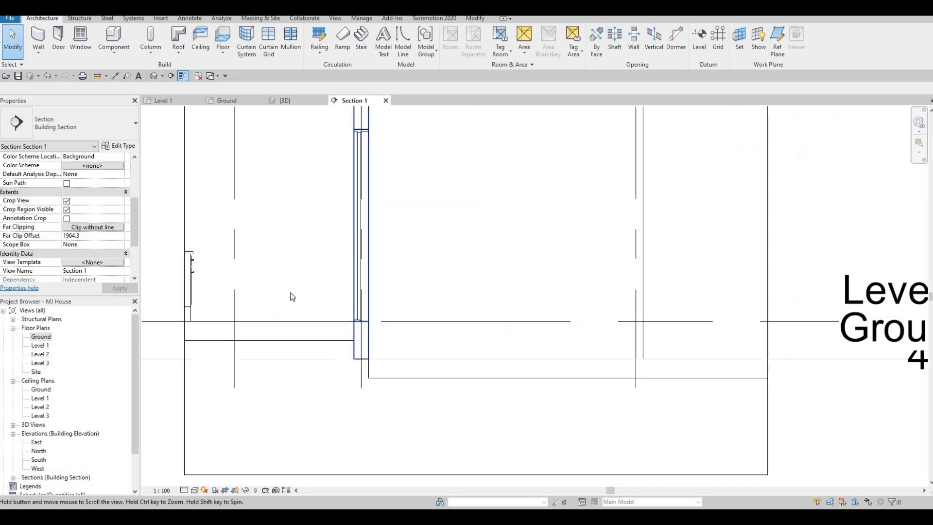
middle_click_drag(350, 291, 300, 335)
left_click(289, 273)
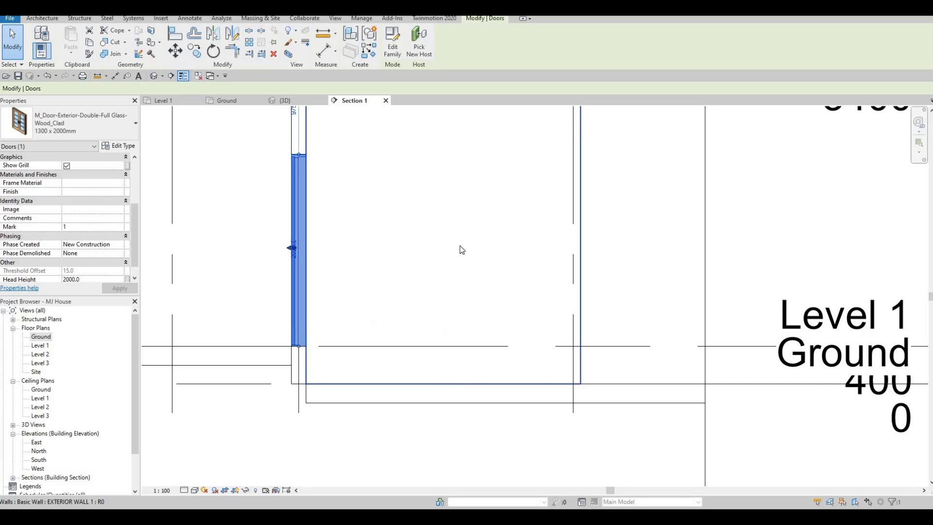
Step: Start an in-place component in the Generic Models category from Section 1 and accept the default name
middle_click_drag(581, 152, 458, 204)
key("Escape")
left_click(437, 224)
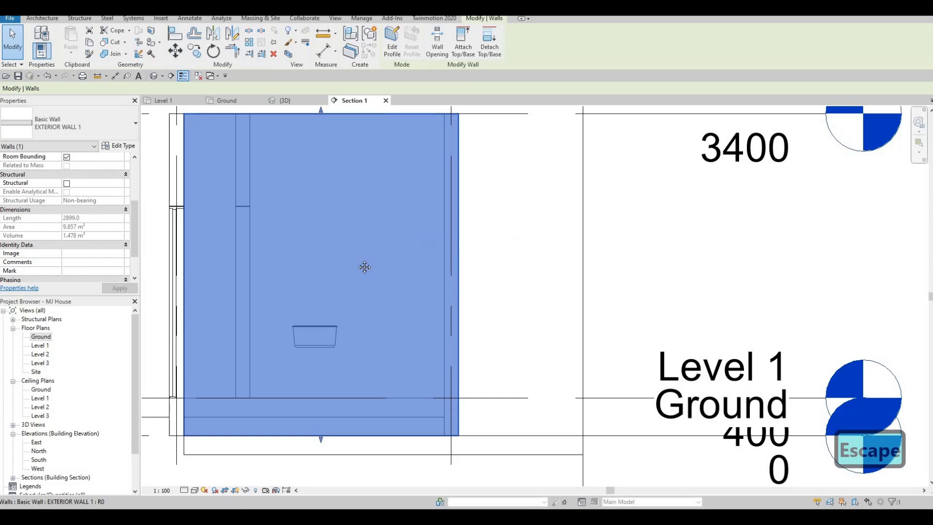
left_click(43, 19)
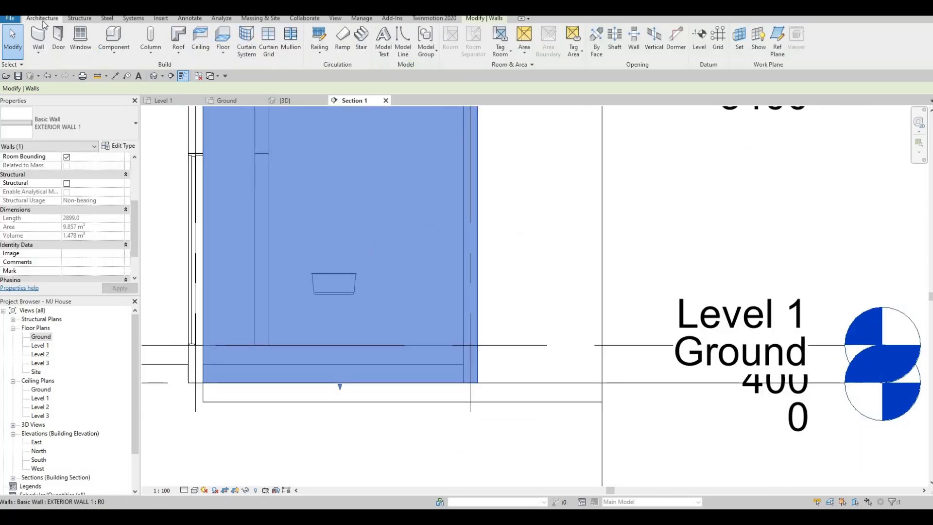
left_click(114, 49)
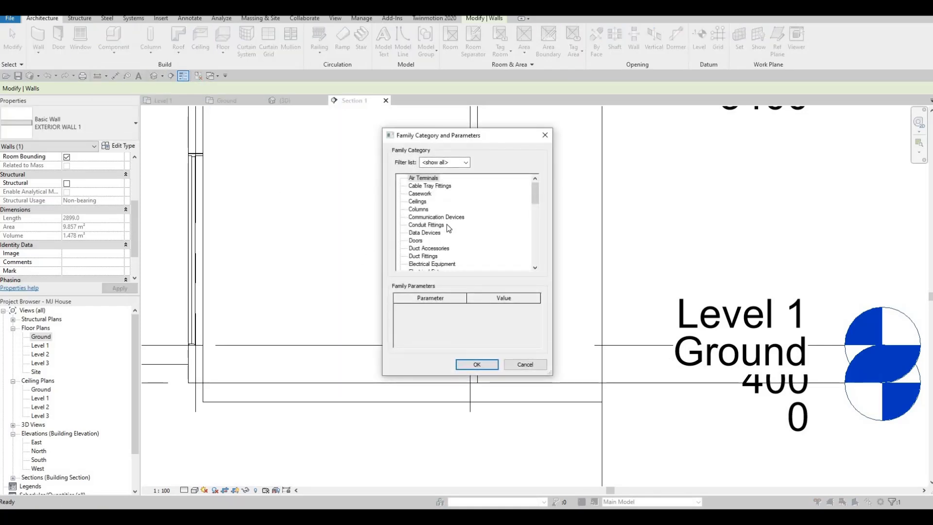
scroll(448, 228, "down", 4)
left_click(427, 240)
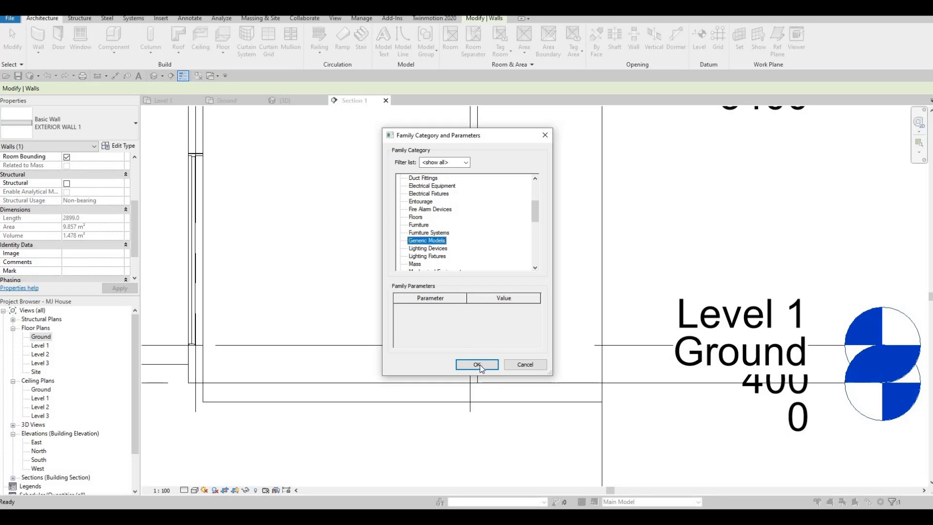
left_click(479, 365)
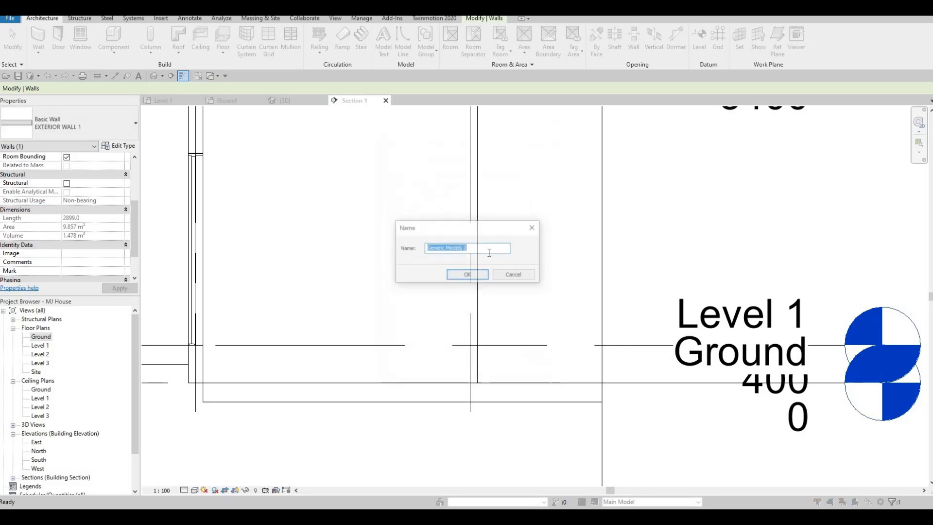
left_click(467, 275)
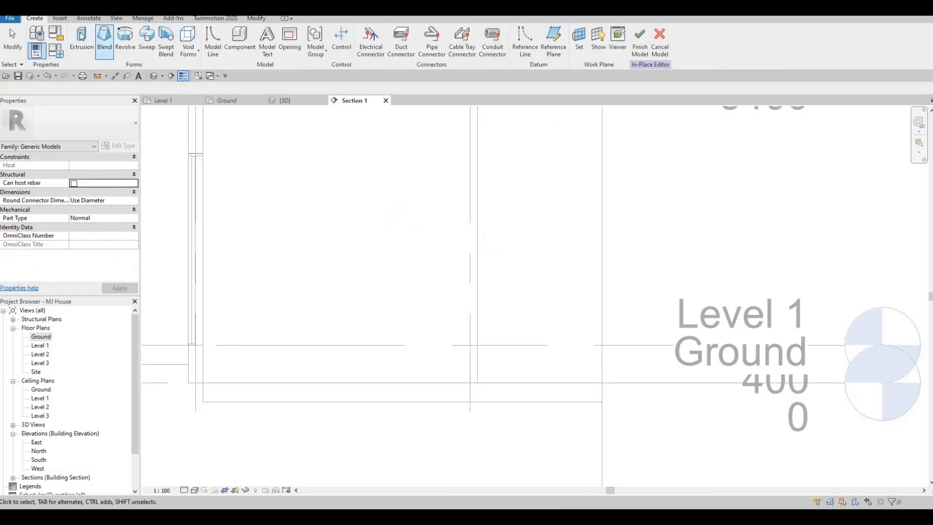
Step: Begin an extrusion and pick the face of the EXTERIOR WALL 1 wall beside the entrance as its work plane
left_click(81, 36)
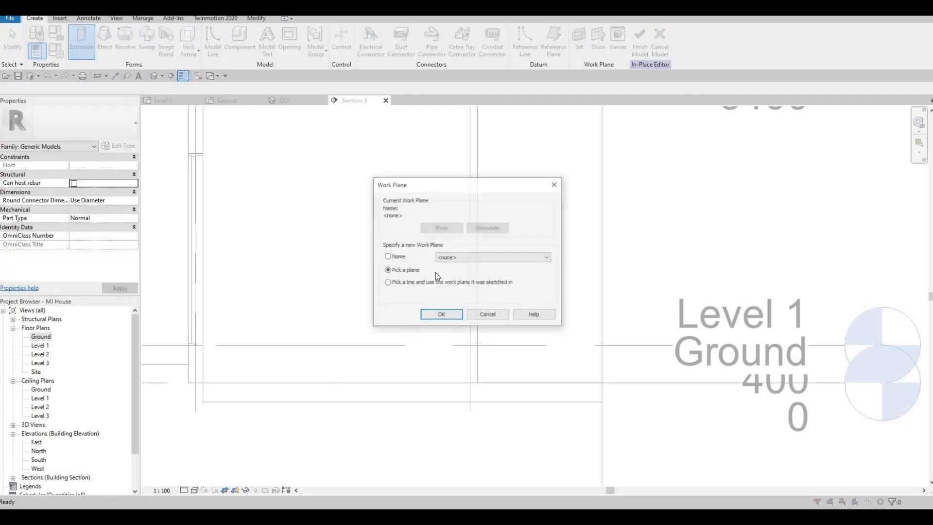
key("Return")
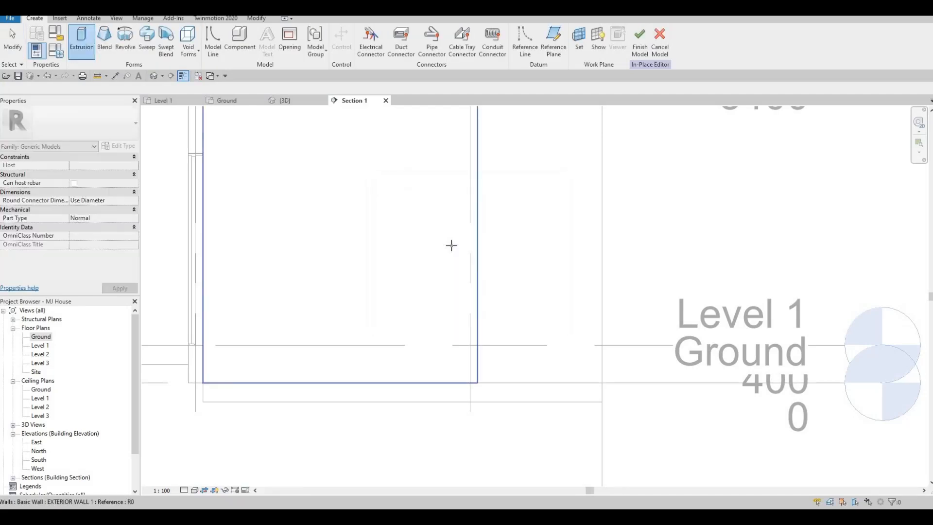
left_click(442, 246)
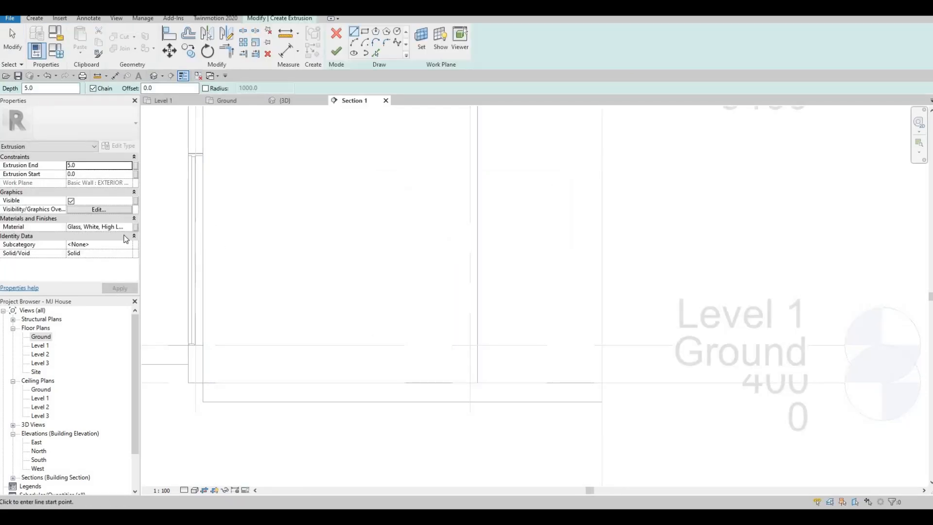
Step: Set the extrusion's material to Concrete, Broom Finish
left_click(117, 227)
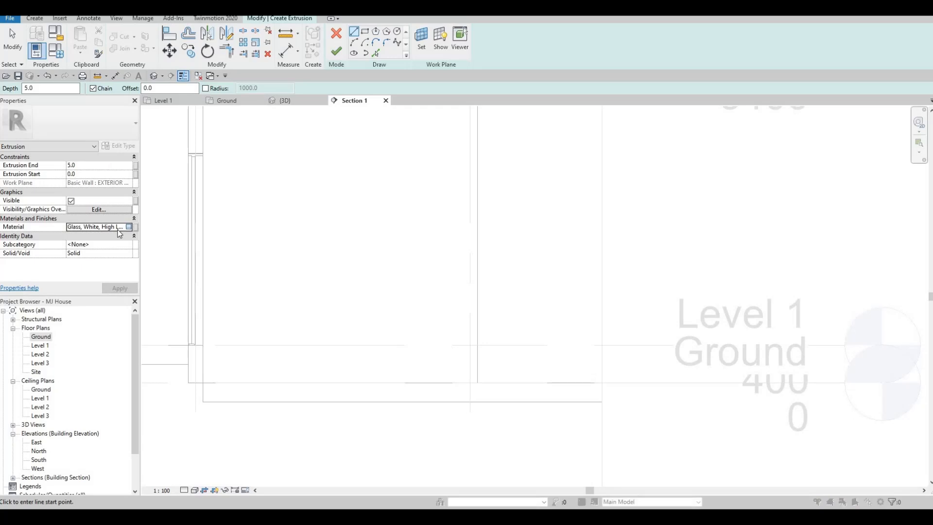
left_click(132, 227)
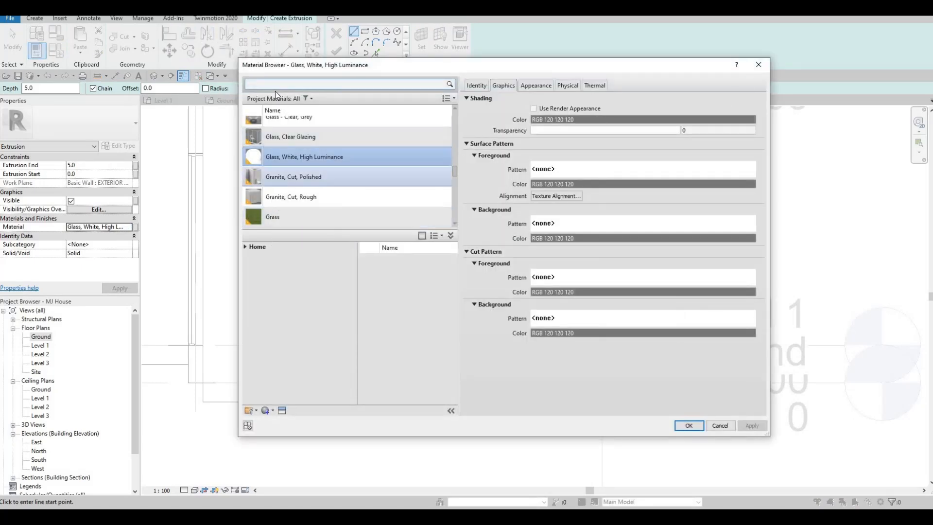
left_click(108, 224)
key("Escape")
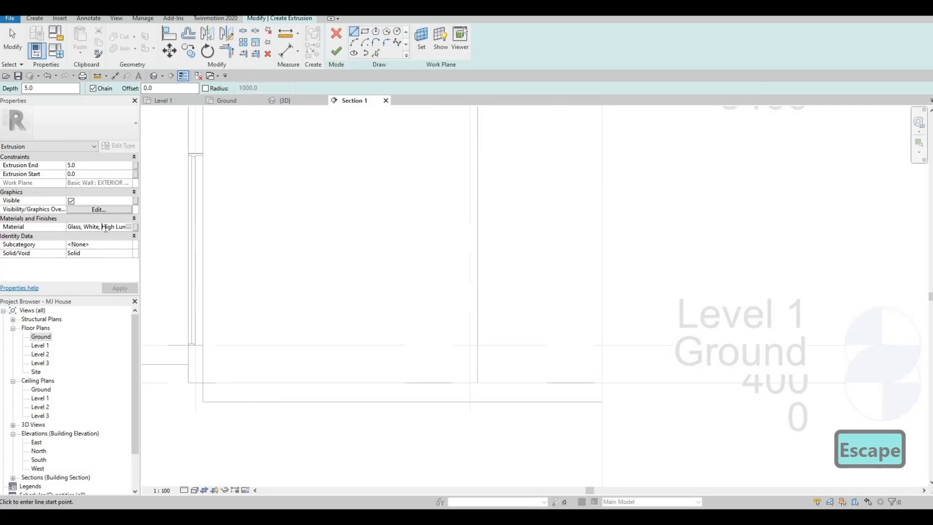
key("ctrl+a")
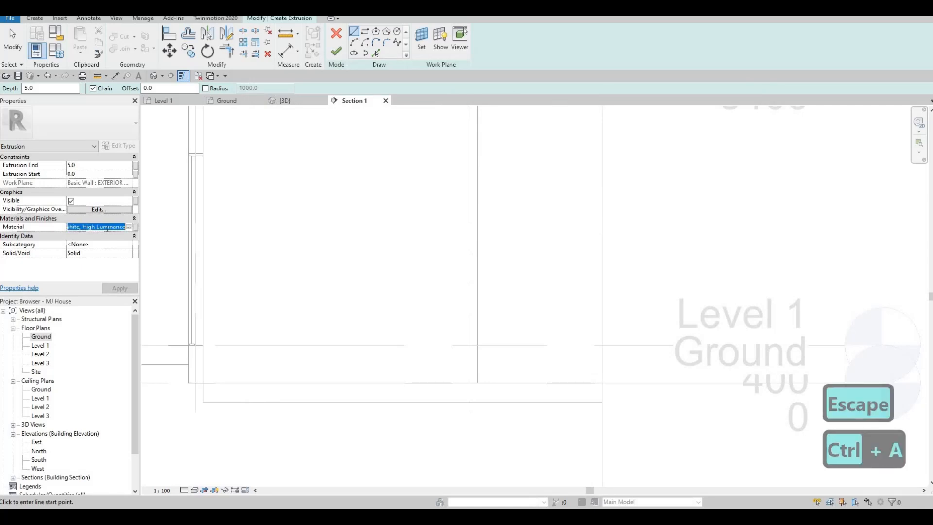
type("Concrete, Broom Finish")
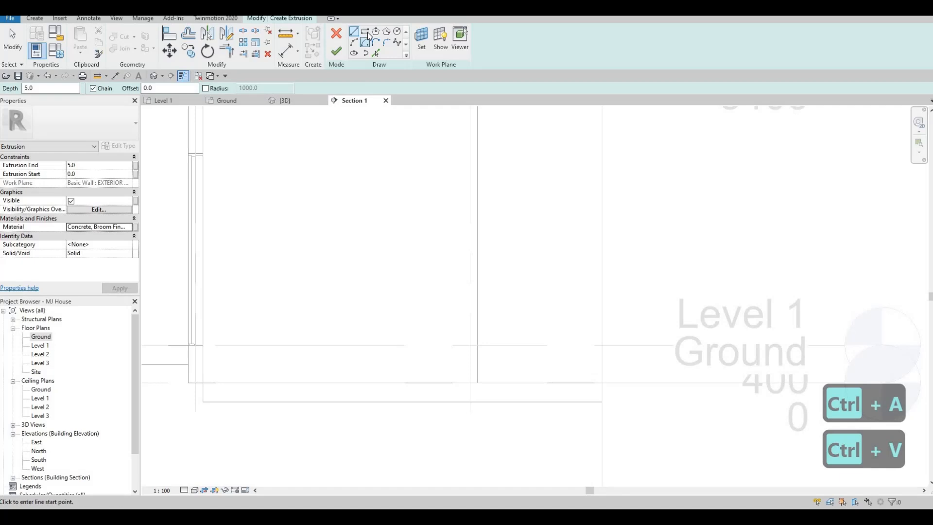
Step: Sketch a 2899 by 400 mm rectangle from the Level 1 line at the door's outer wall face to the wall's far bottom corner
left_click(366, 32)
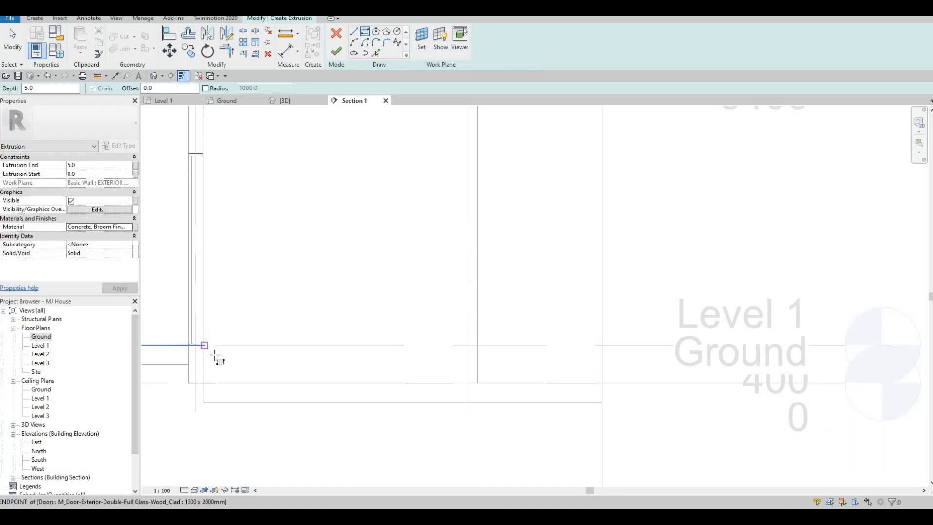
scroll(211, 358, "up", 4)
left_click(201, 336)
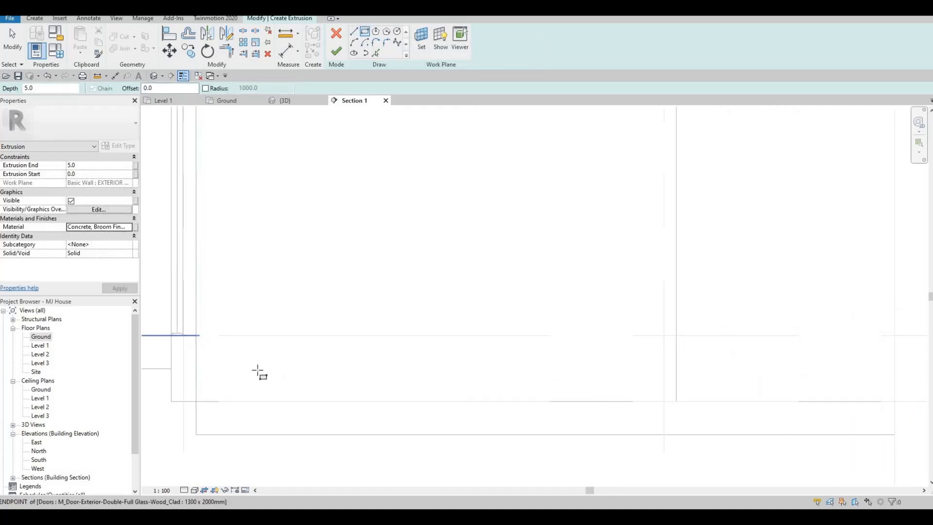
scroll(216, 353, "down", 1)
key("Escape")
scroll(179, 324, "up", 3)
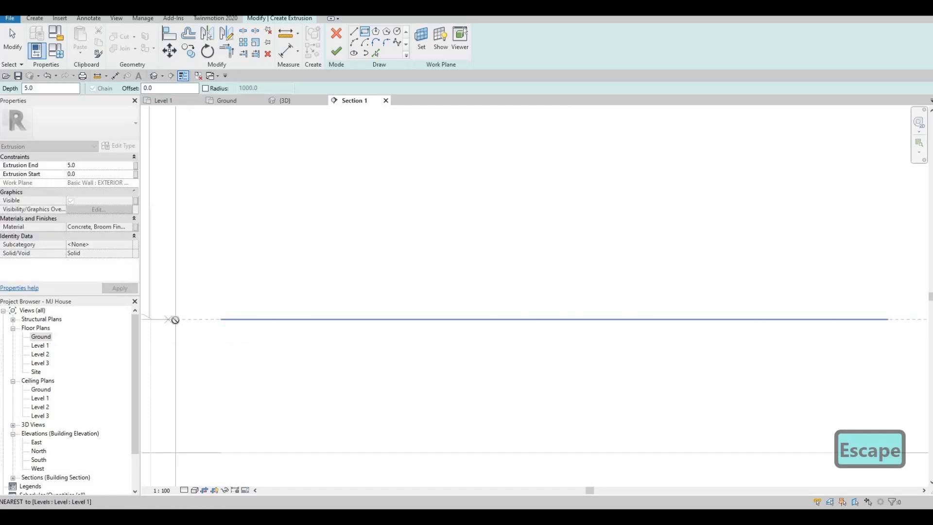
left_click(175, 319)
scroll(410, 404, "down", 4)
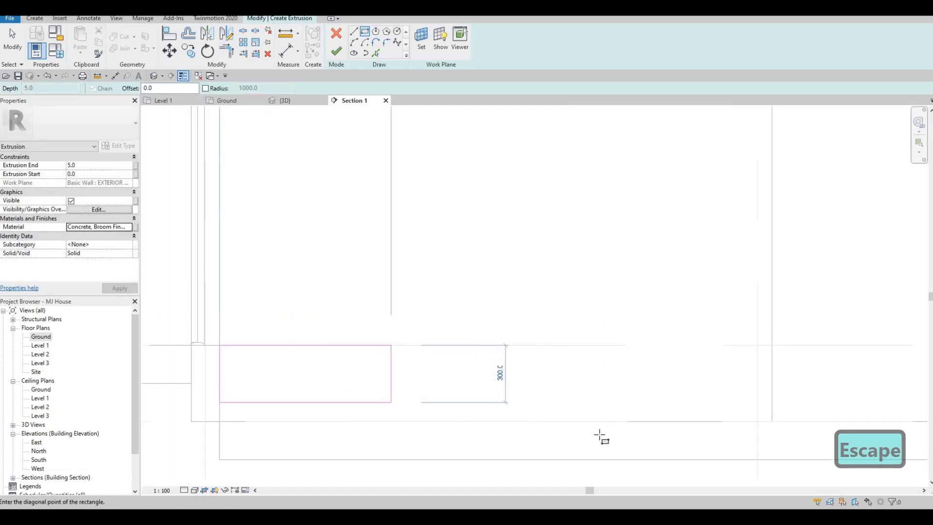
left_click(647, 415)
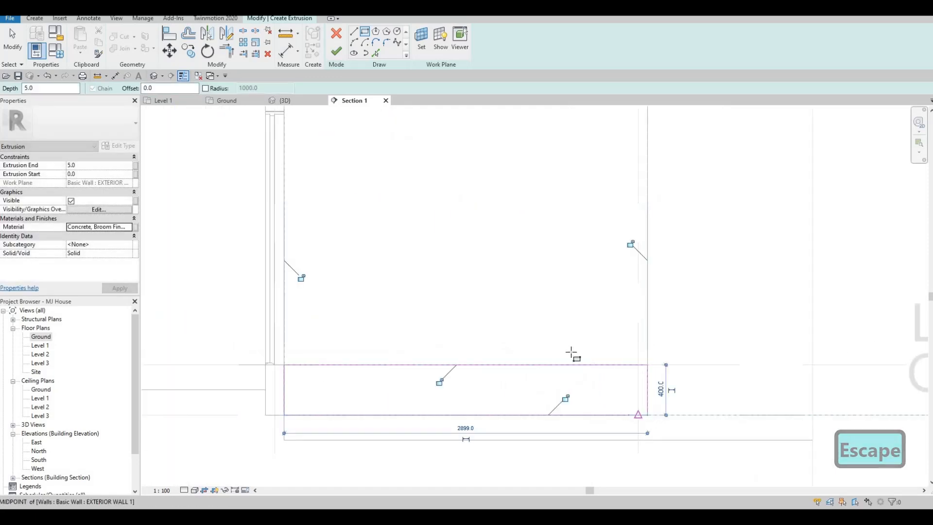
scroll(584, 330, "down", 2)
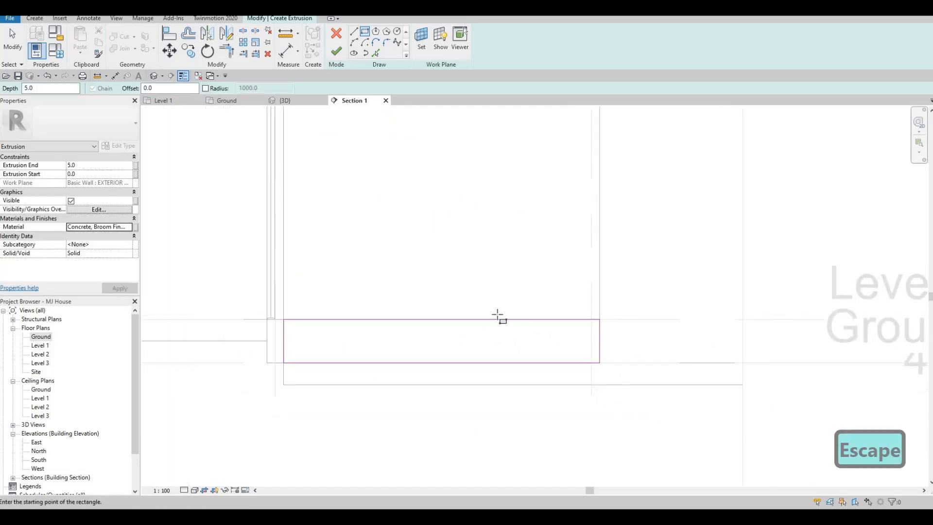
Step: Draw a stepped line inside the rectangle from its outer edge up to its top edge, with treads about 980 and 760 mm long
left_click(354, 31)
left_click(600, 349)
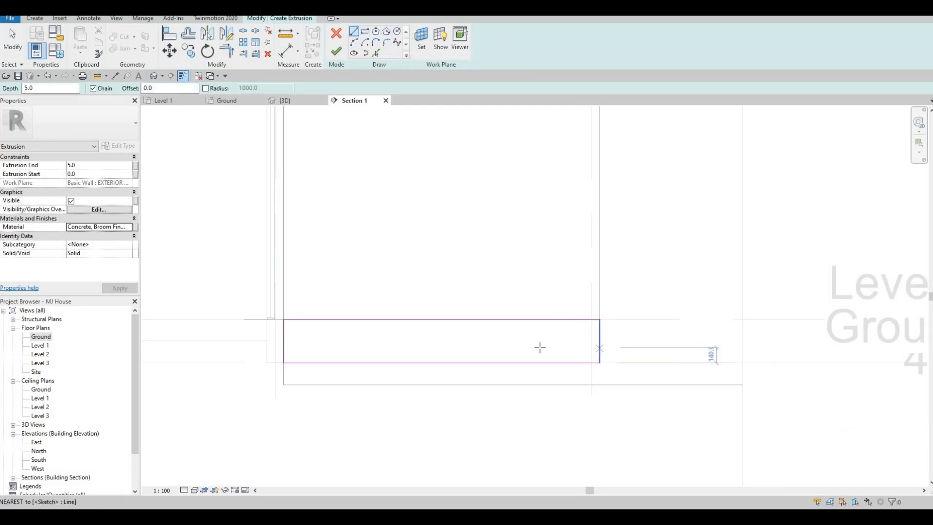
left_click(493, 349)
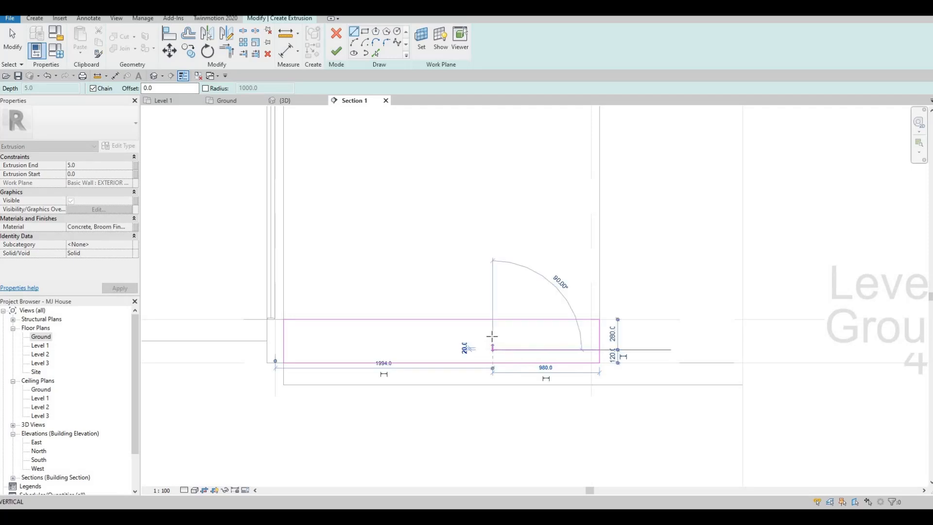
left_click(493, 337)
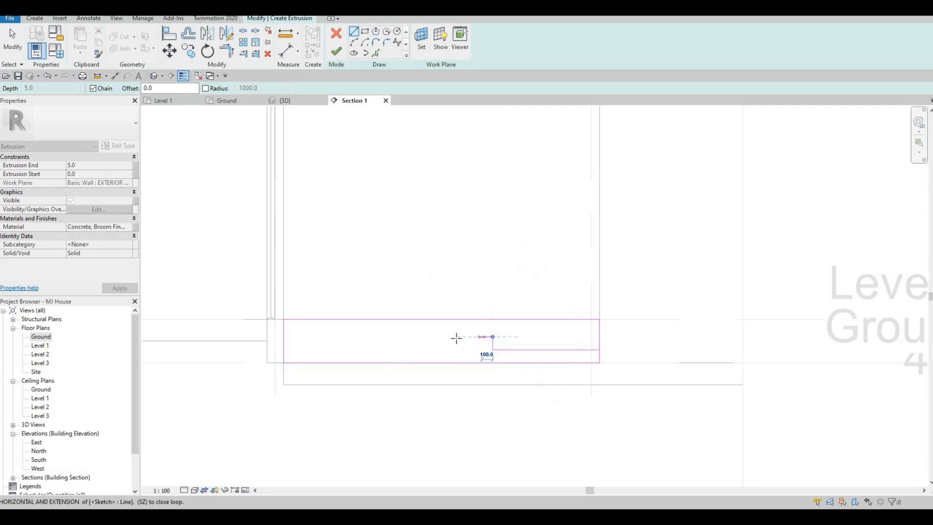
left_click(410, 336)
left_click(409, 319)
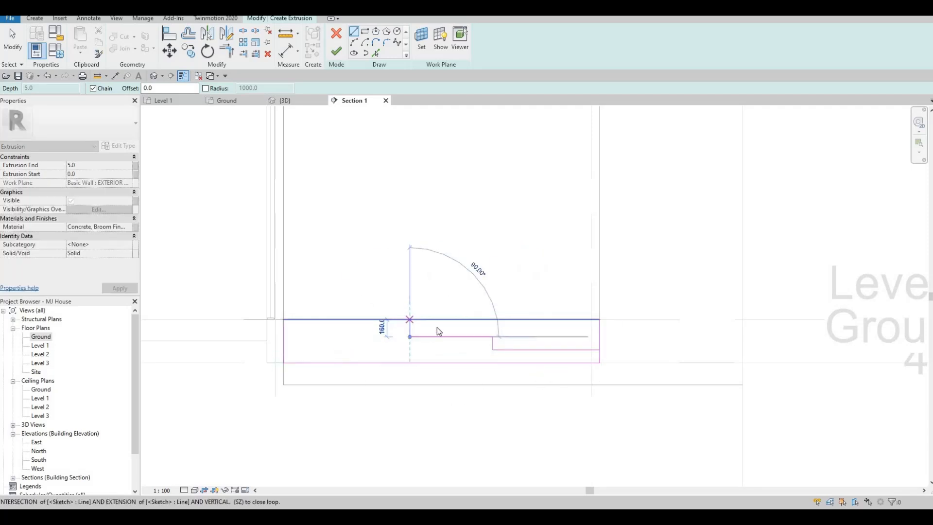
key("Escape")
key("Escape")
Step: Set the upper tread line 200 mm below the rectangle's top edge
left_click(466, 335)
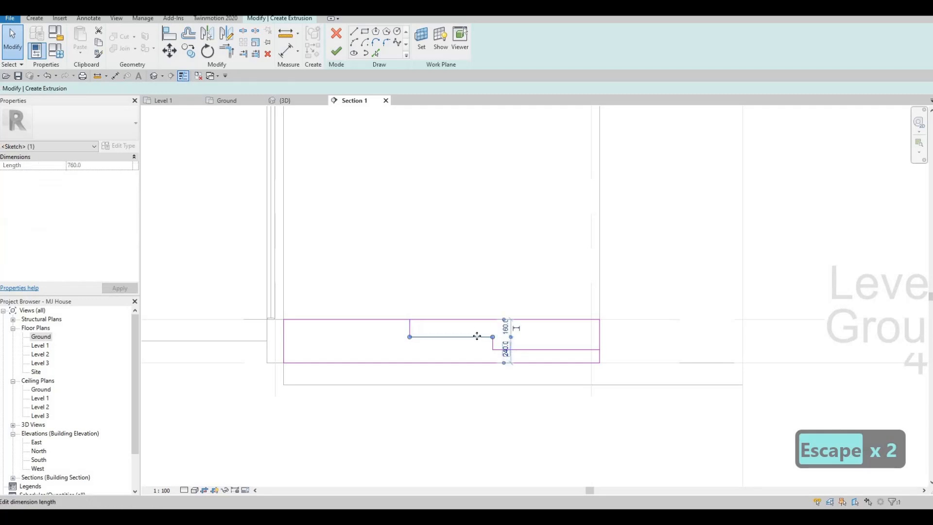
key("Escape")
left_click(479, 336)
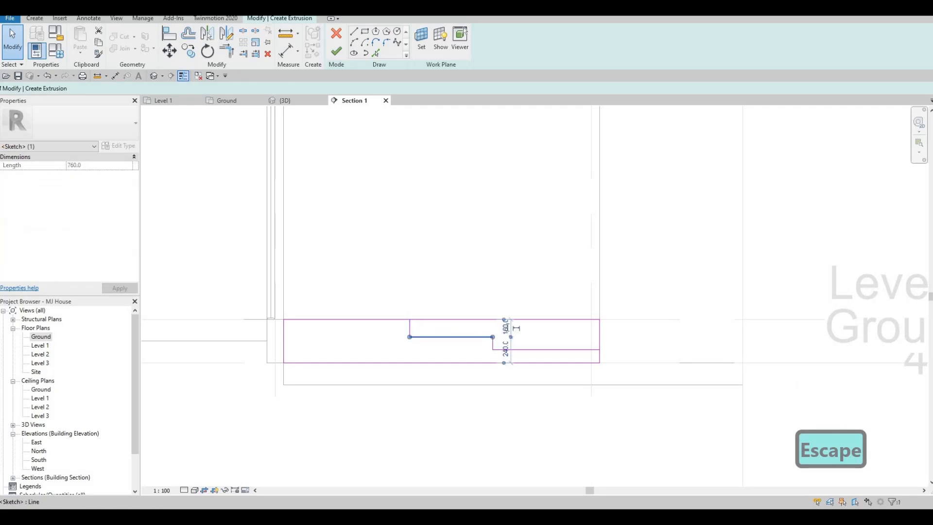
left_click(515, 328)
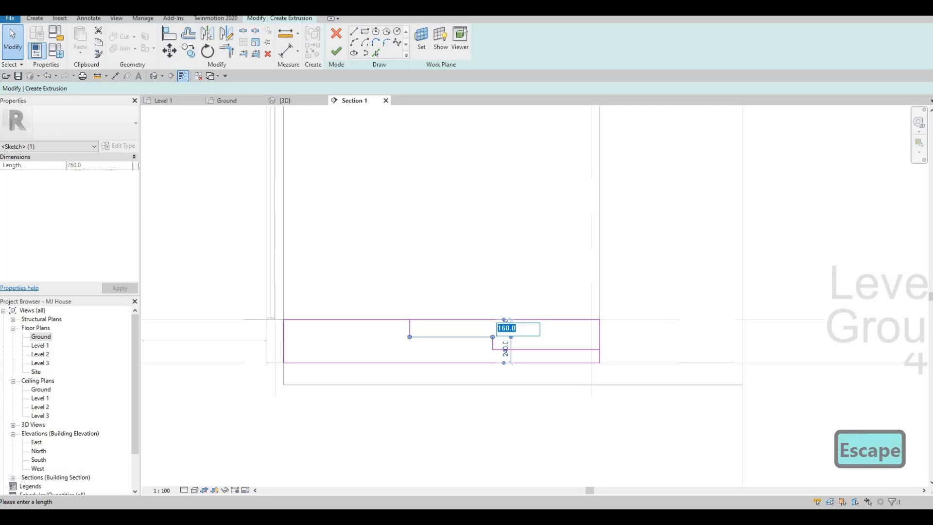
type("200")
key("Return")
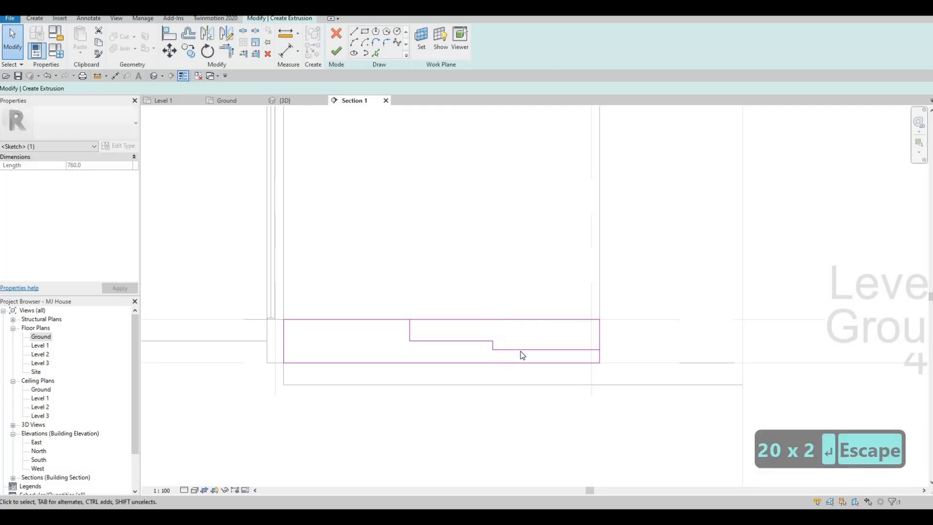
key("Escape")
left_click(594, 349)
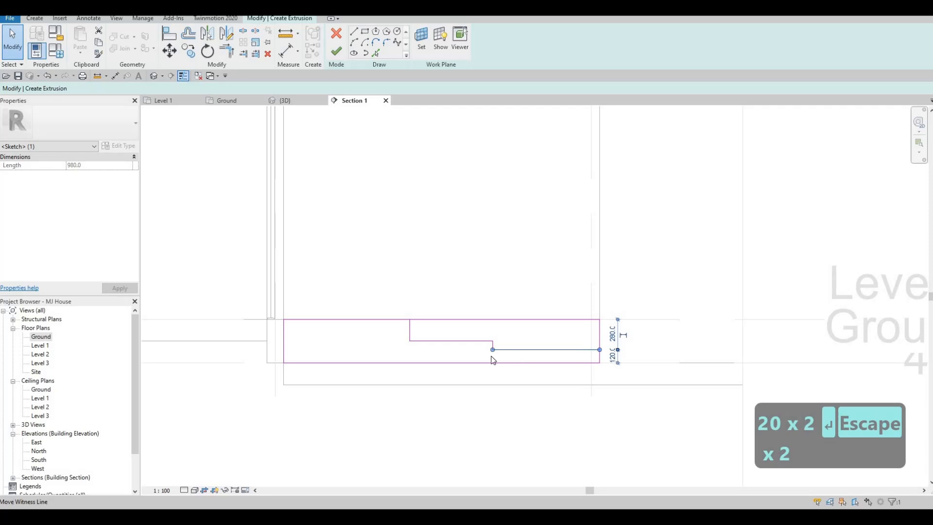
key("Escape")
key("Escape")
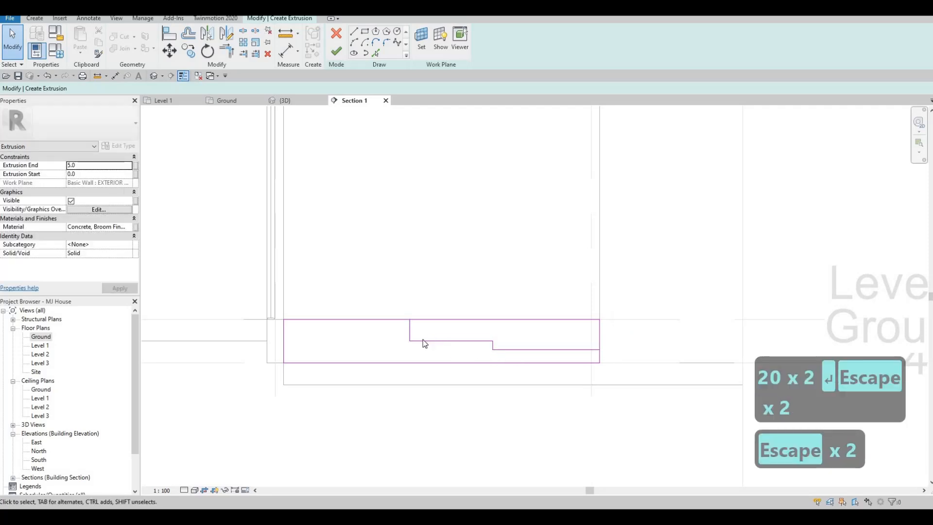
Step: Set the upper tread line 150 mm below the rectangle's top edge
left_click(490, 341)
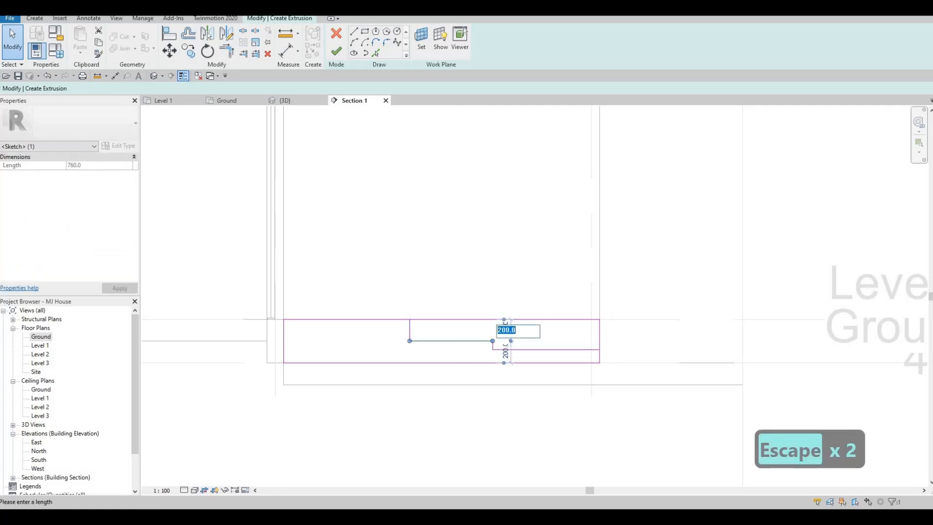
type("150")
key("Return")
key("Escape")
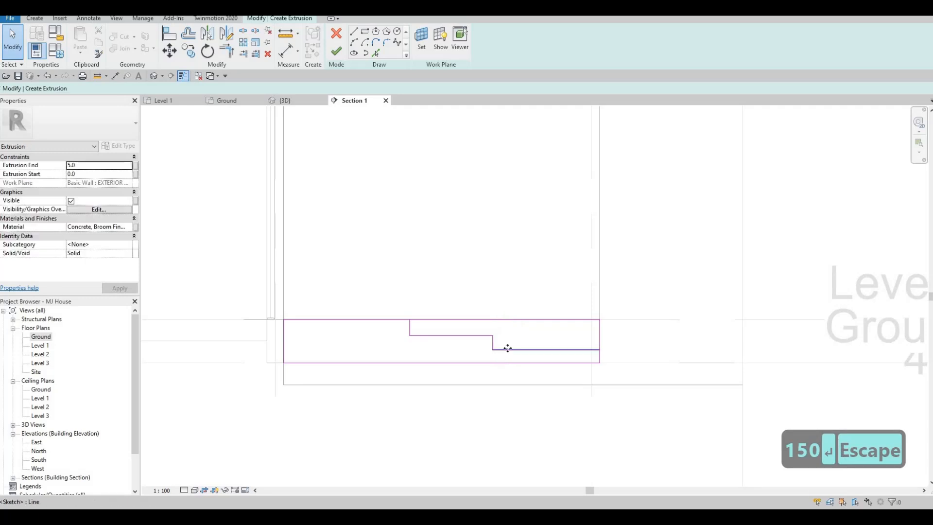
Step: Reference the lower tread line's dimension to the upper tread and set the riser between them to 150 mm
left_click(508, 349)
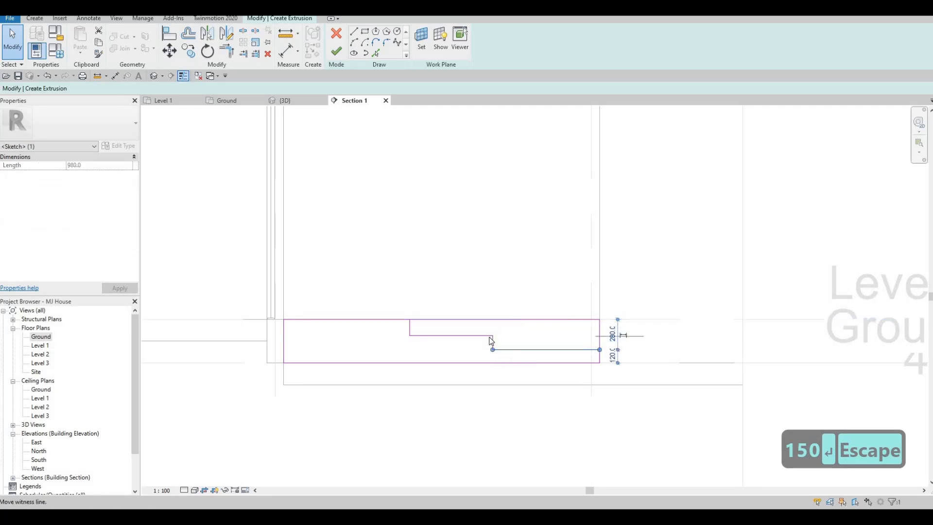
left_click_drag(490, 337, 483, 336)
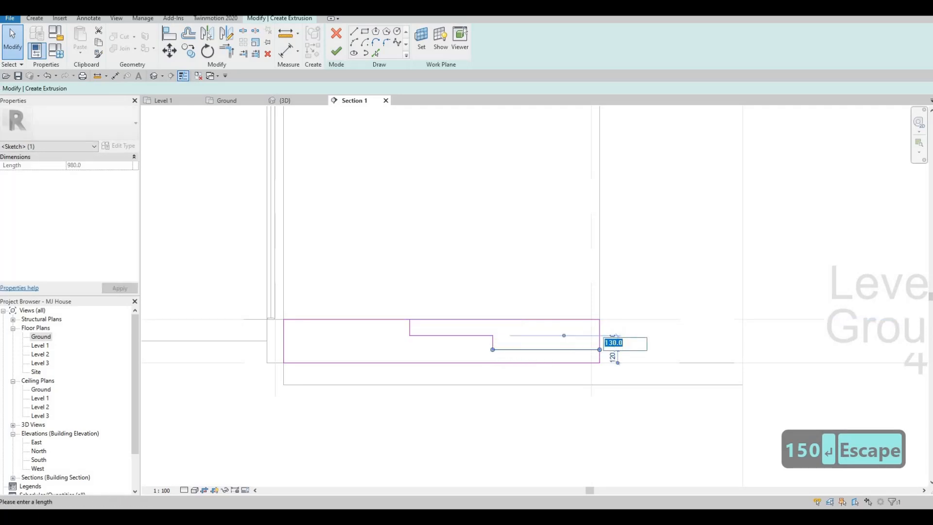
type("150")
key("Return")
key("Escape")
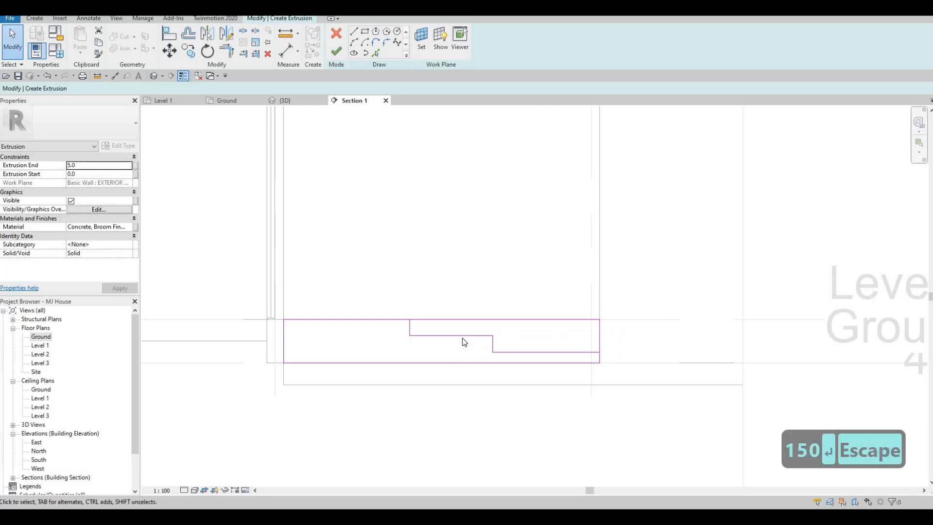
Step: Move the lower riser inward so that the lower tread is 1000 mm long
key("Escape")
mouse_move(463, 343)
middle_mouse_down()
mouse_move(475, 320)
mouse_move(495, 331)
mouse_move(487, 309)
middle_mouse_up()
middle_click_drag(390, 316, 413, 313)
key("Escape")
key("Escape")
left_click(413, 312)
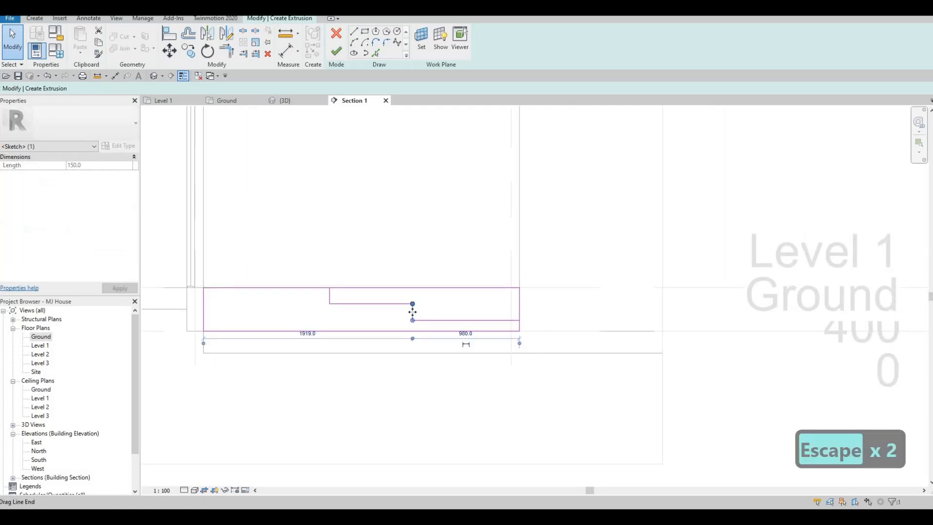
scroll(413, 312, "up", 2)
mouse_move(413, 312)
left_mouse_down()
mouse_move(500, 313)
mouse_move(411, 315)
left_mouse_up()
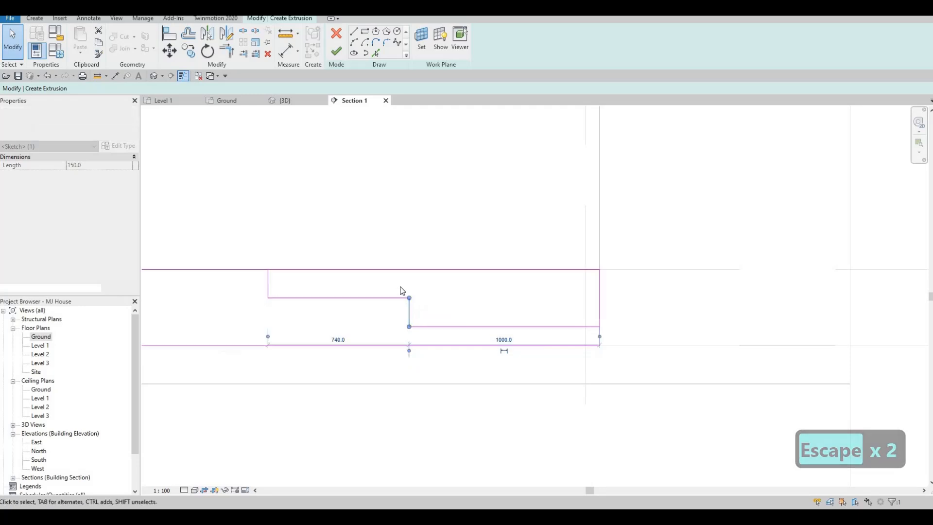
Step: Move the upper riser inward so that it sits 1800 mm from the profile's outer edge
scroll(401, 284, "down", 1)
key("Escape")
left_click(397, 272)
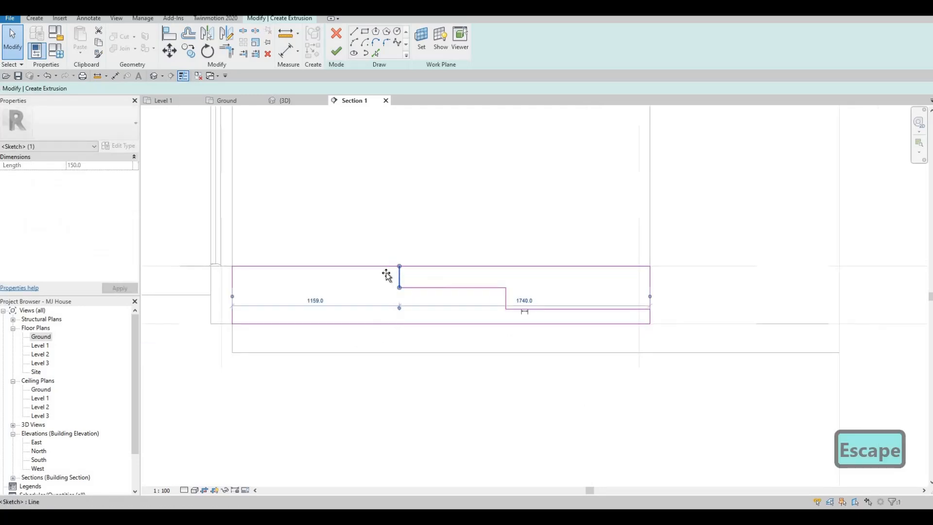
left_click_drag(386, 275, 387, 273)
left_click_drag(493, 298, 496, 299)
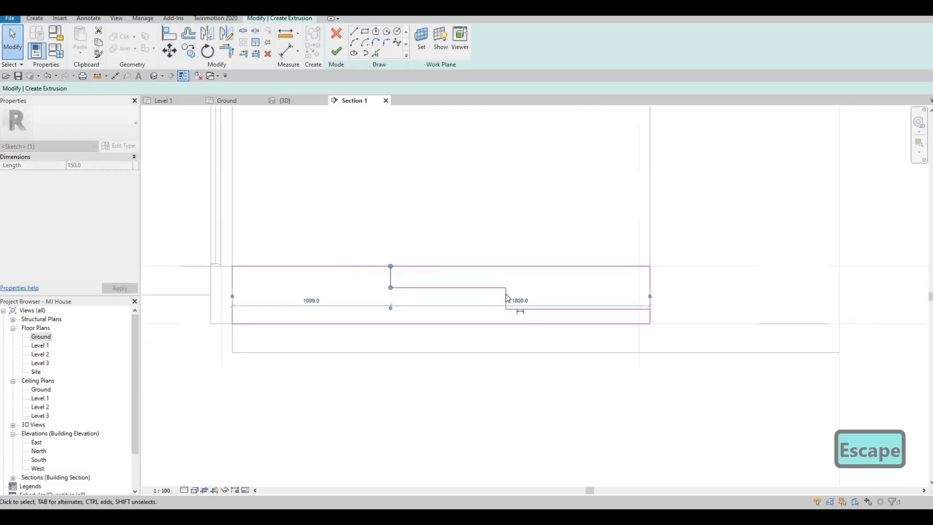
Step: Move the lower riser inward to 1600 mm from the profile's outer edge, leaving a short upper tread
key("Escape")
left_click(505, 298)
key("Escape")
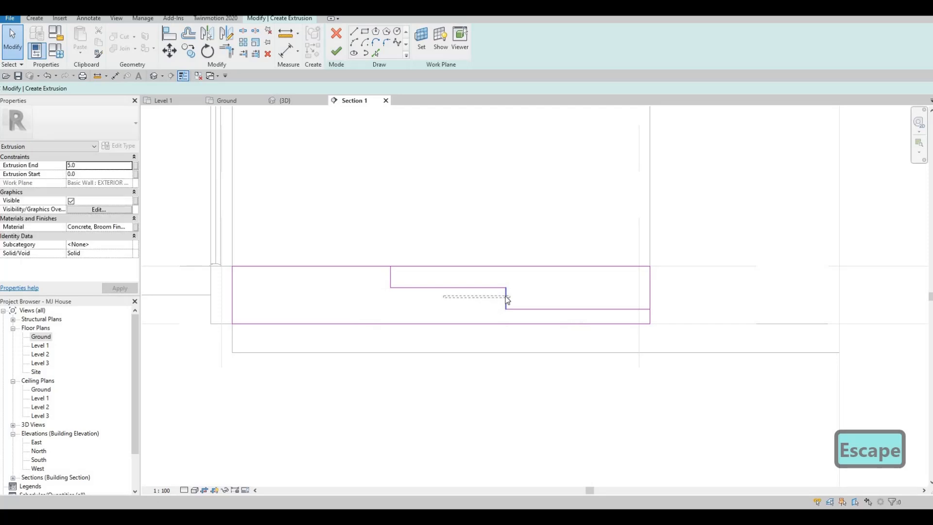
left_click_drag(505, 298, 423, 295)
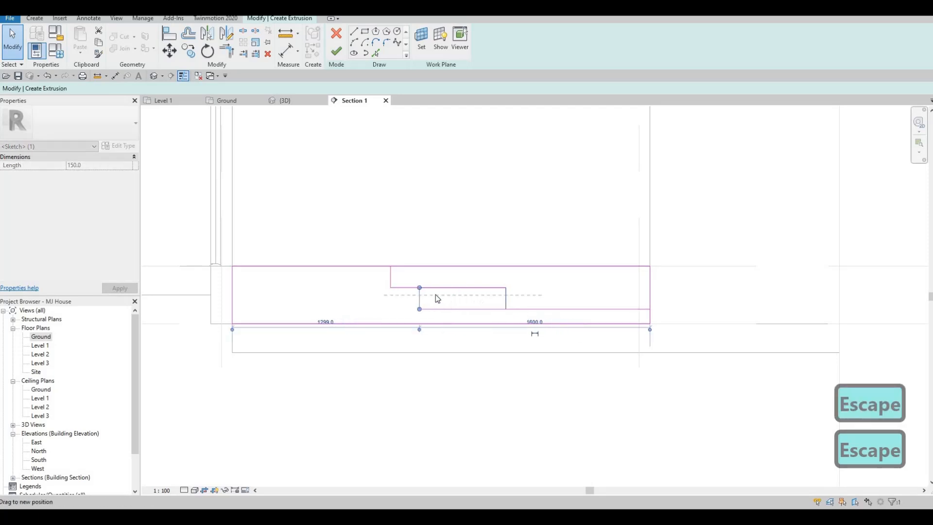
key("Escape")
scroll(419, 295, "down", 2)
middle_click_drag(425, 296, 421, 315)
key("Escape")
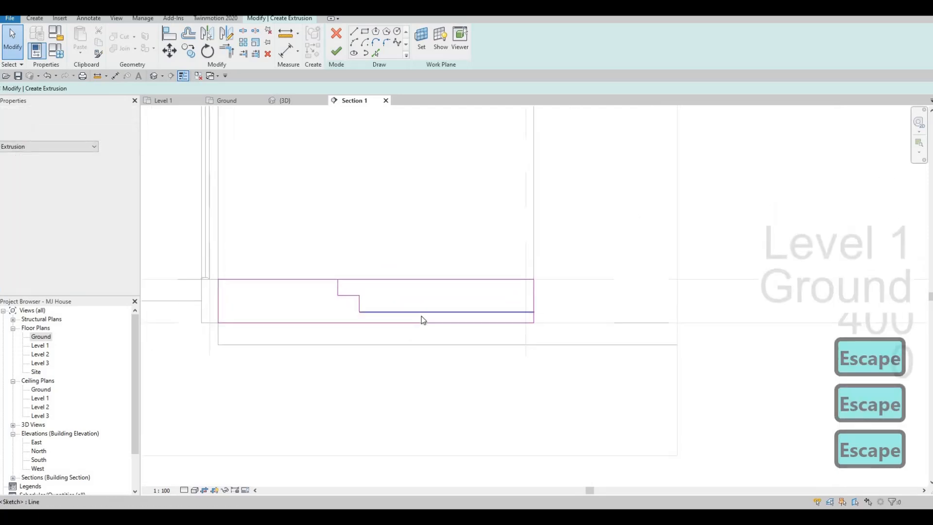
left_click(338, 291)
key("Escape")
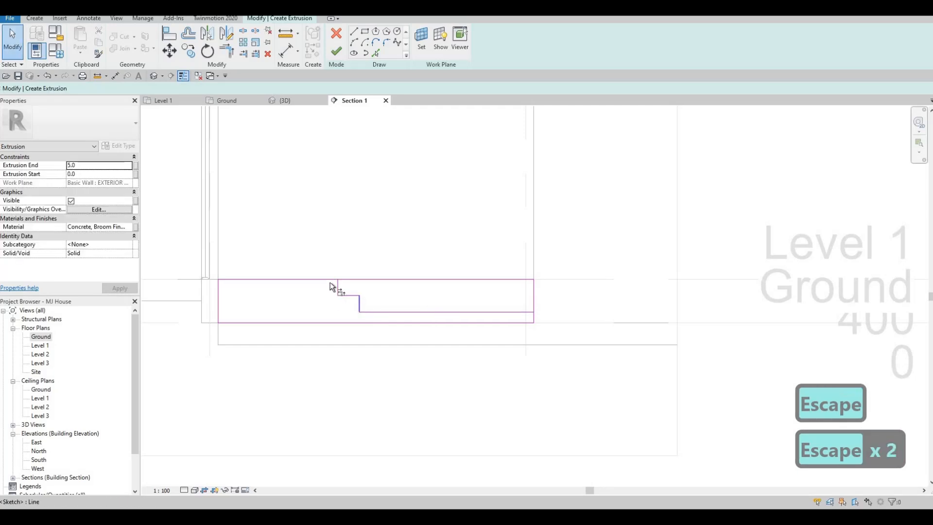
Step: Trim the profile's top edge to the upper riser and its outer edge to the lower tread, forming a closed stepped outline
key("t")
key("r")
left_click(331, 281)
left_click(338, 287)
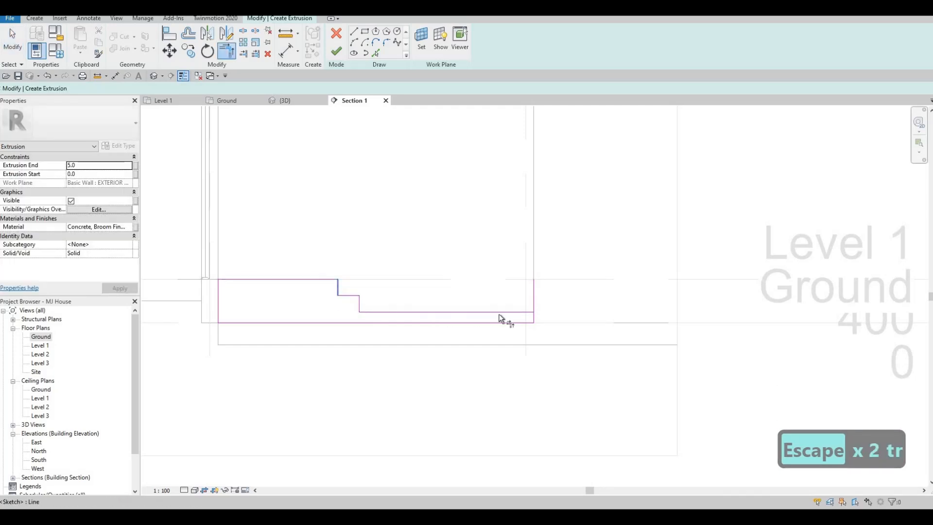
left_click(533, 323)
left_click(529, 321)
key("Escape")
key("Escape")
key("Escape")
Step: Nudge both risers and the tread between them outward together until the top landing covers slightly more than half the profile's length
left_click_drag(297, 258, 398, 333)
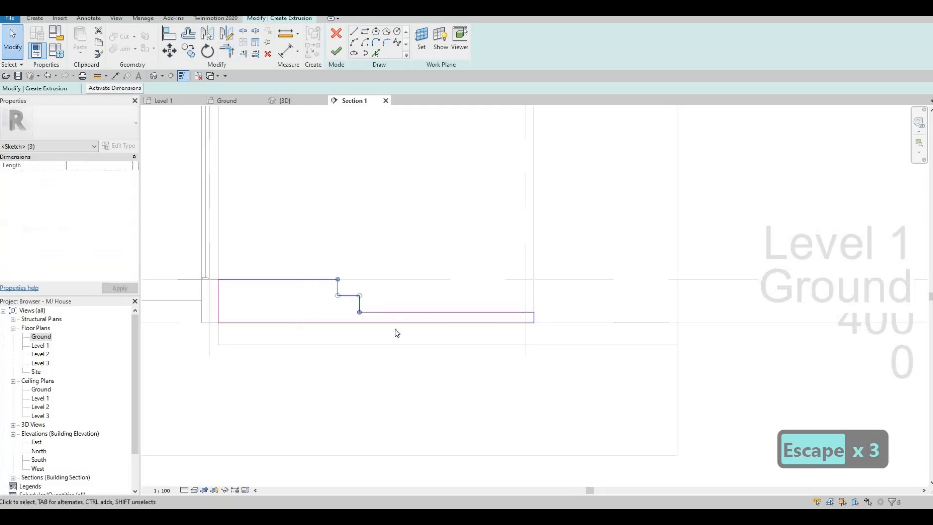
key("Right")
key("Right")
key("Right")
key("Right")
key("Right")
key("Right")
key("Right")
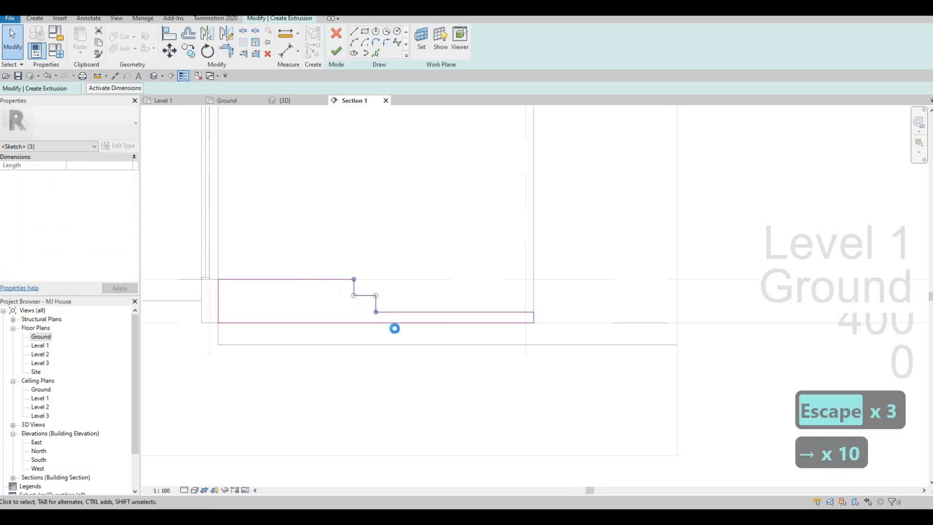
key("Right")
key("Right")
key("Right")
key("Right")
key("Right")
key("Right")
key("Right")
key("Right")
key("Right")
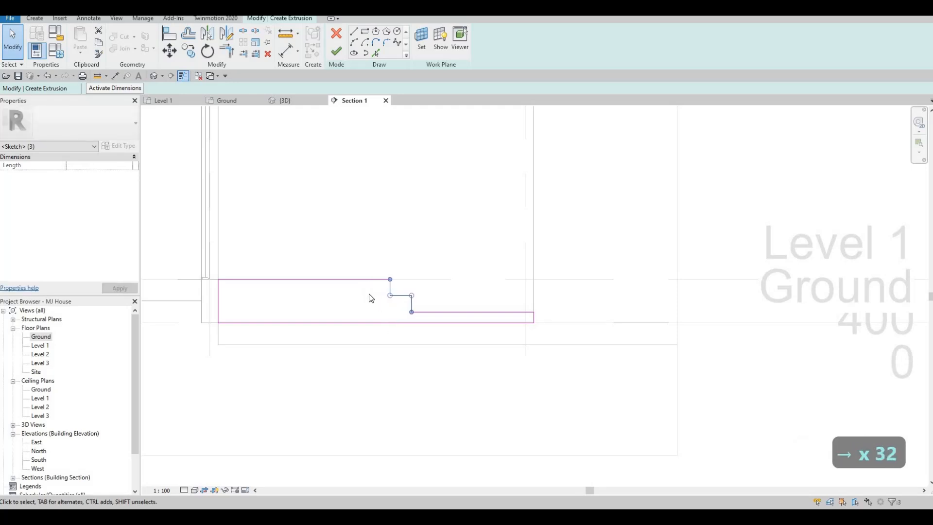
key("Right")
key("Escape")
key("Escape")
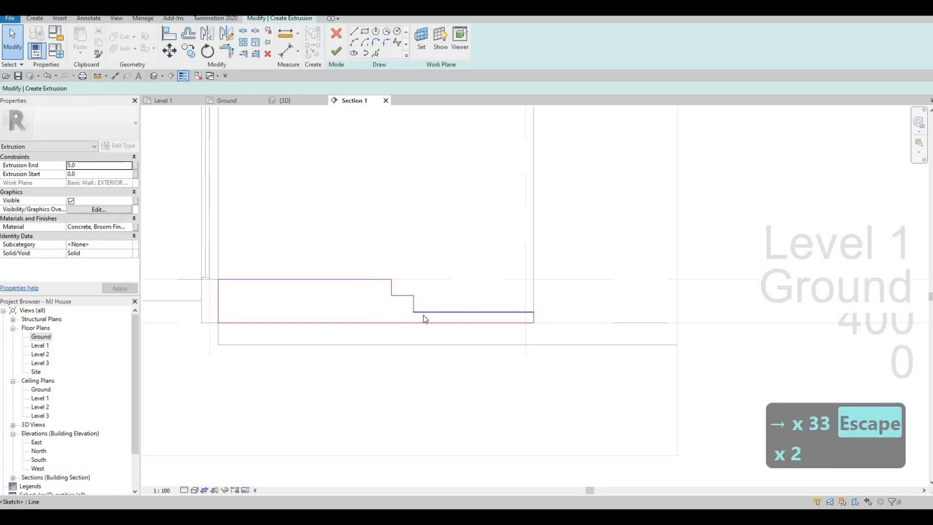
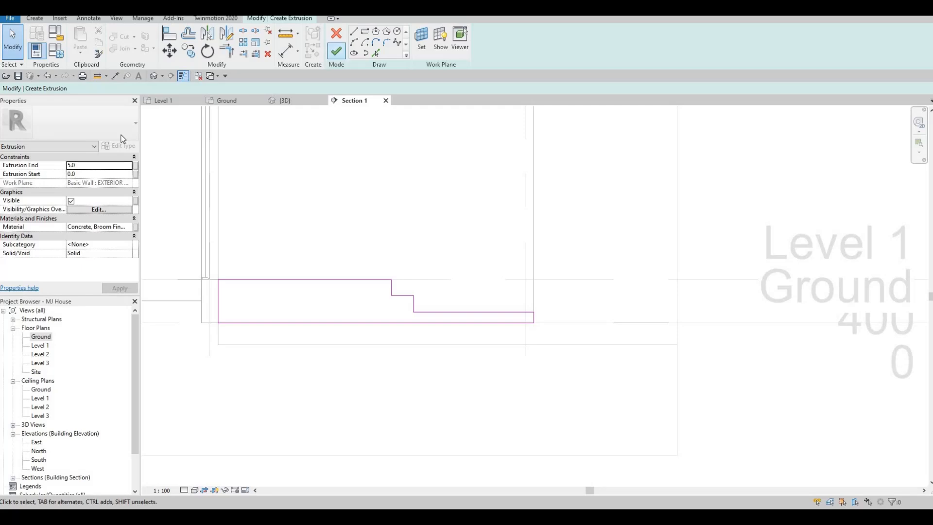
Step: Set the extrusion end to 200 and finish the stepped extrusion sketch
left_click(96, 167)
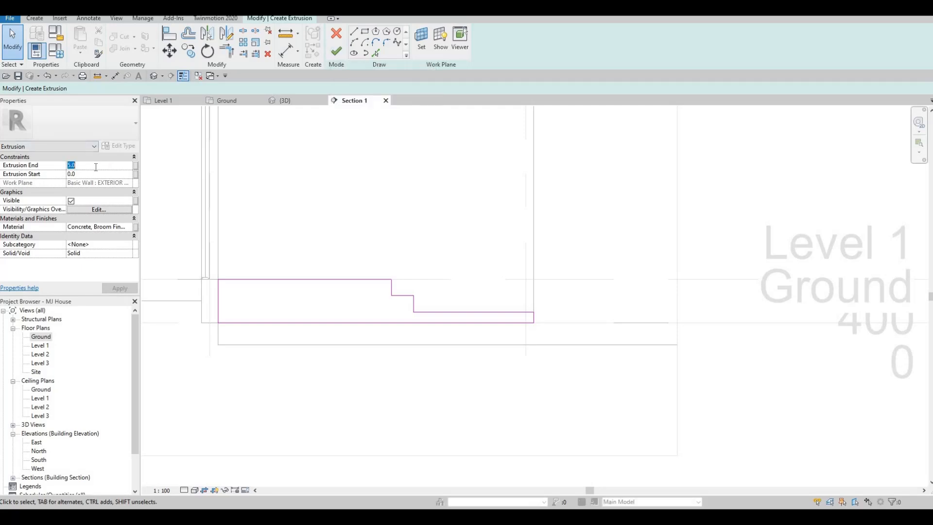
type("200")
left_click(342, 53)
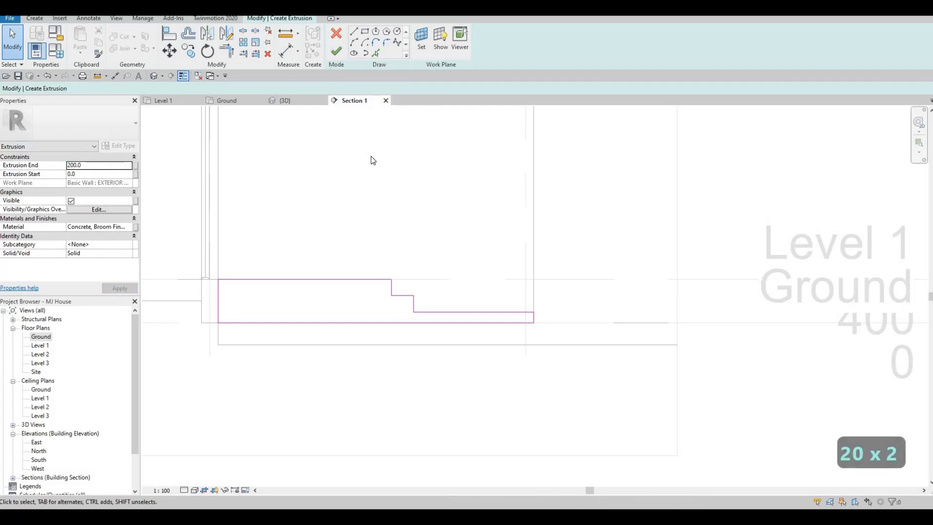
Step: In the 3D view, stretch the steps' free side face toward the opposite entrance wall to a depth of 1422 mm
left_click(286, 101)
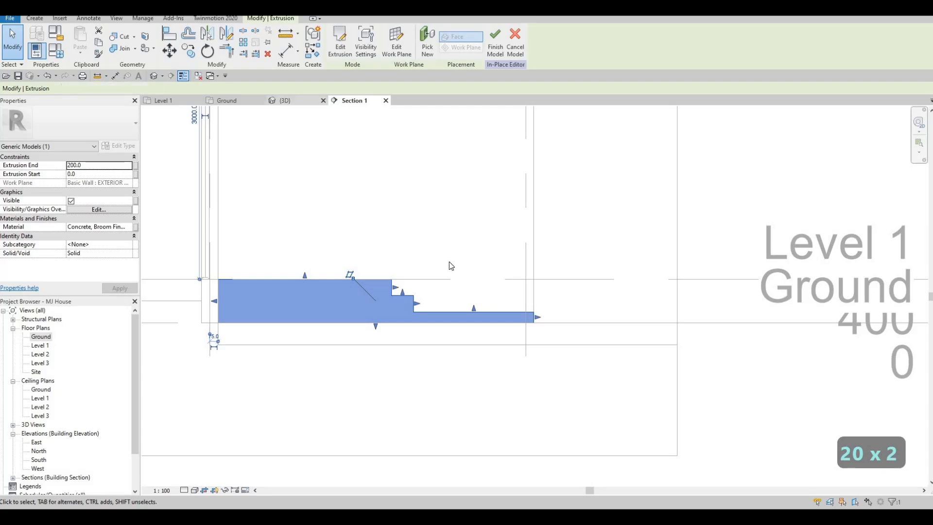
middle_click_drag(465, 326, 436, 309)
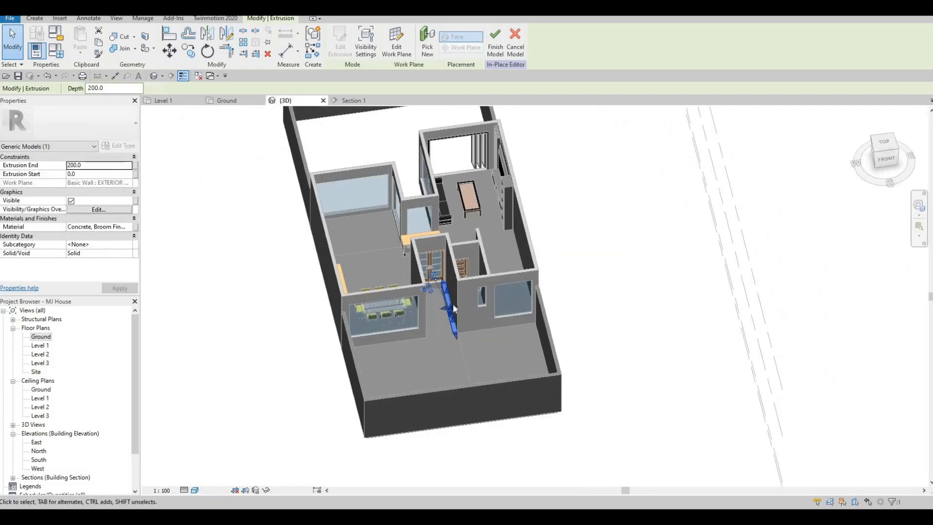
scroll(453, 304, "up", 8)
left_click(351, 319)
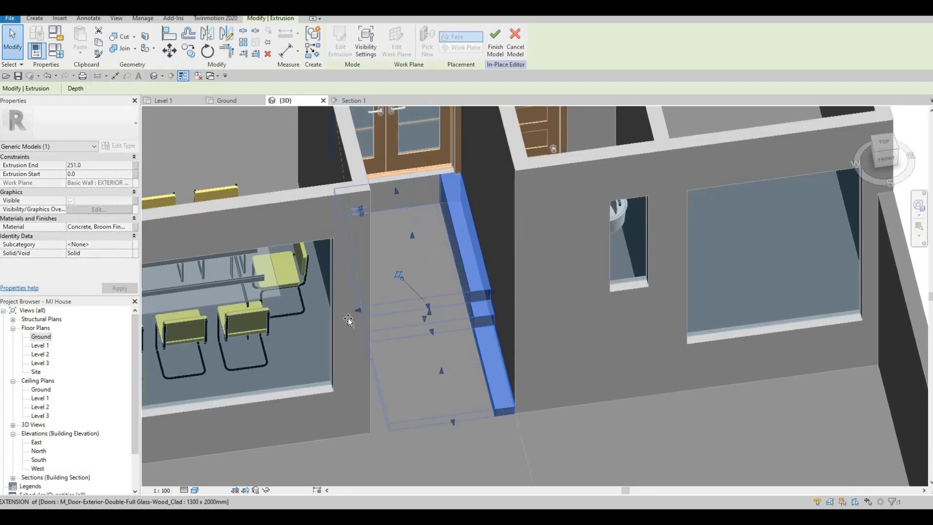
left_click_drag(340, 323, 339, 322)
middle_click_drag(418, 262, 356, 270, "shift")
middle_click_drag(268, 313, 306, 318)
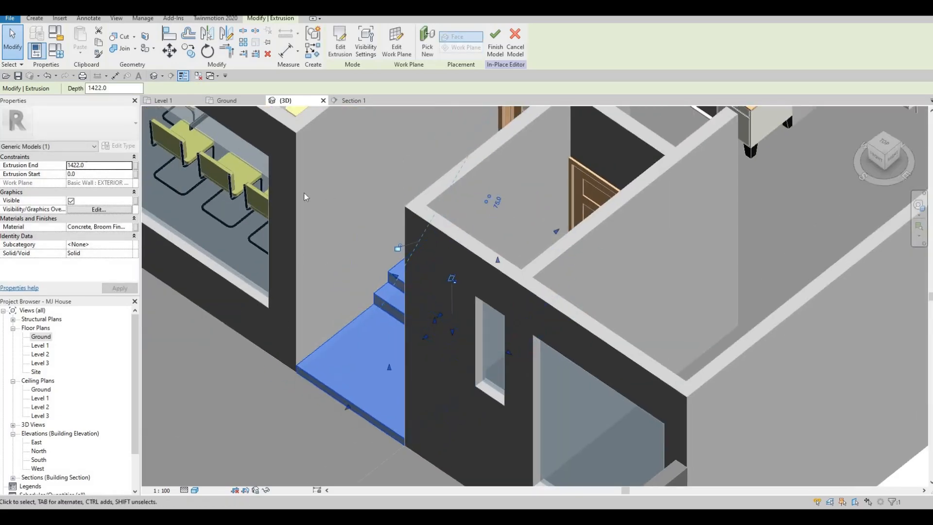
mouse_move(416, 337)
middle_mouse_down("shift")
mouse_move(437, 319)
mouse_move(434, 336)
middle_mouse_up("shift")
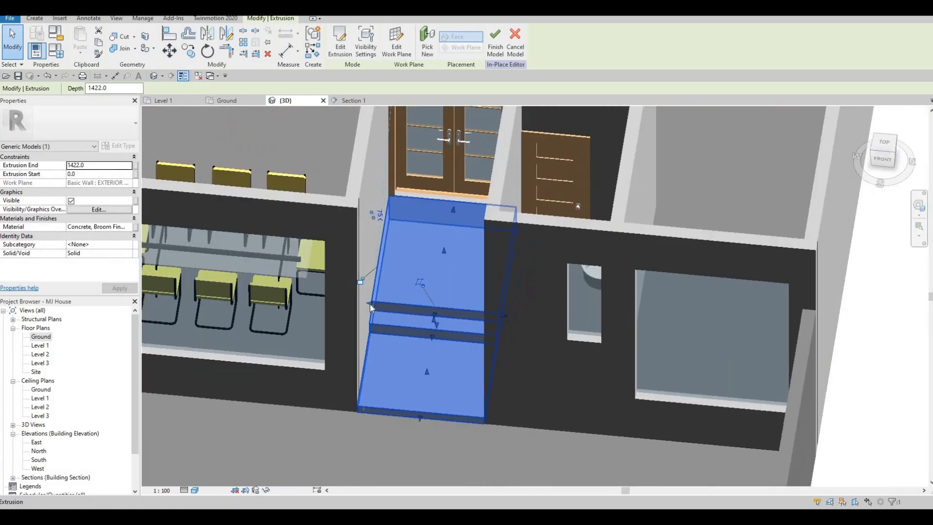
Step: Pull the steps' free side face back to a depth of about 1059 mm and align it with the opposite entrance wall's face
left_click_drag(369, 303, 404, 307)
middle_click_drag(404, 316, 415, 318, "shift")
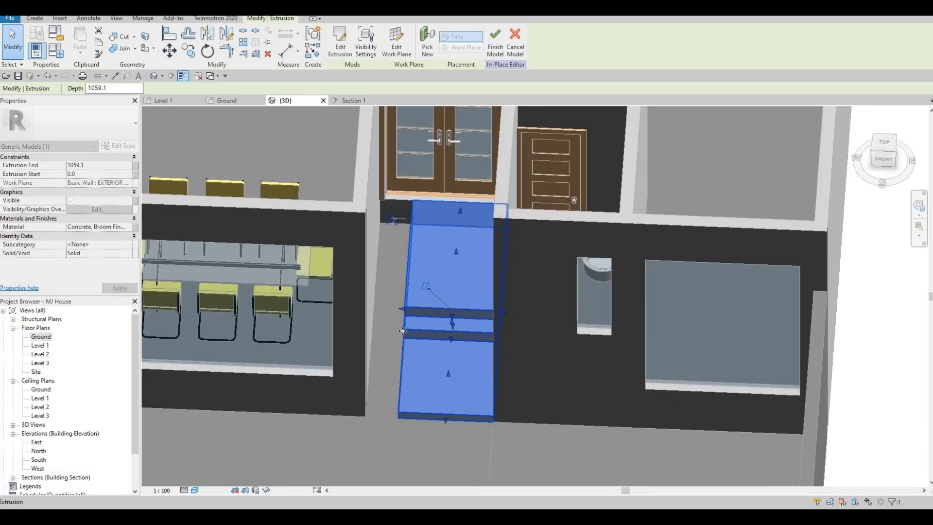
key("a")
key("l")
left_click(370, 298)
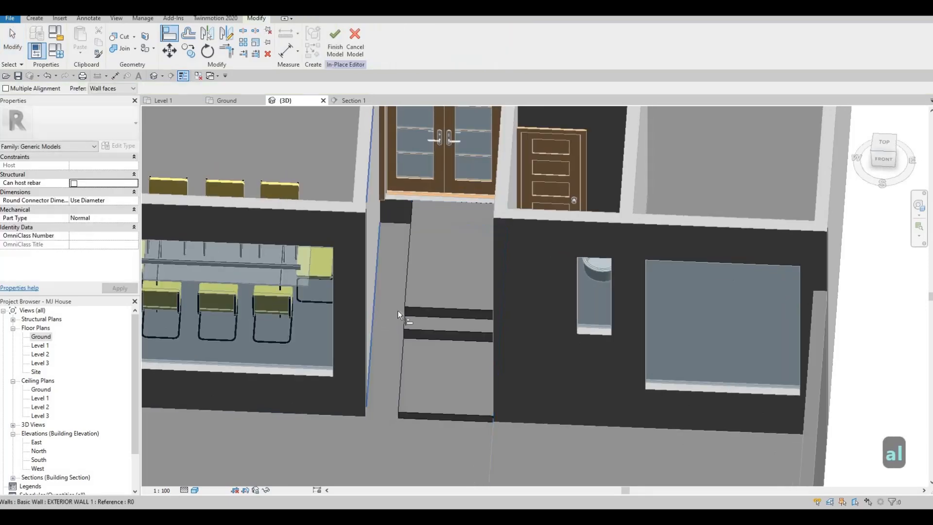
middle_click_drag(459, 360, 408, 360, "shift")
key("Escape")
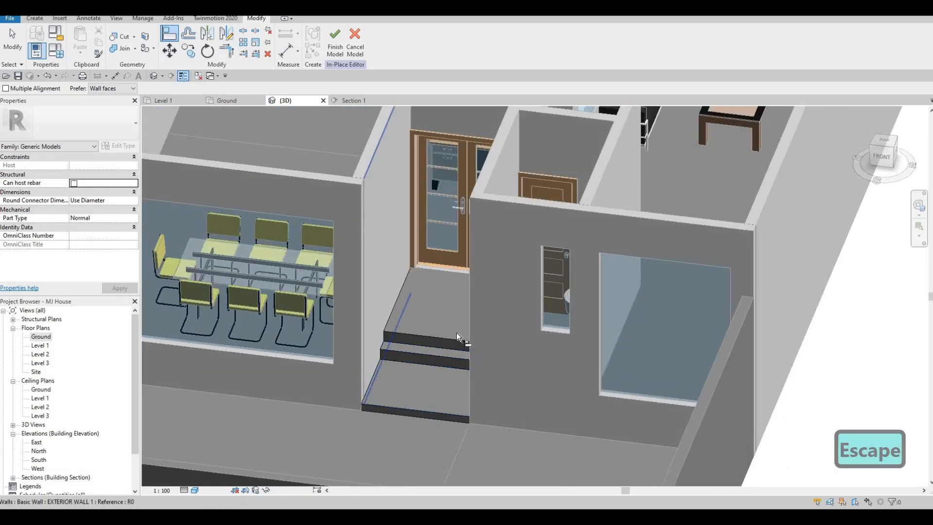
Step: Finish the in-place model of the entrance steps
middle_click_drag(511, 301, 454, 303, "shift")
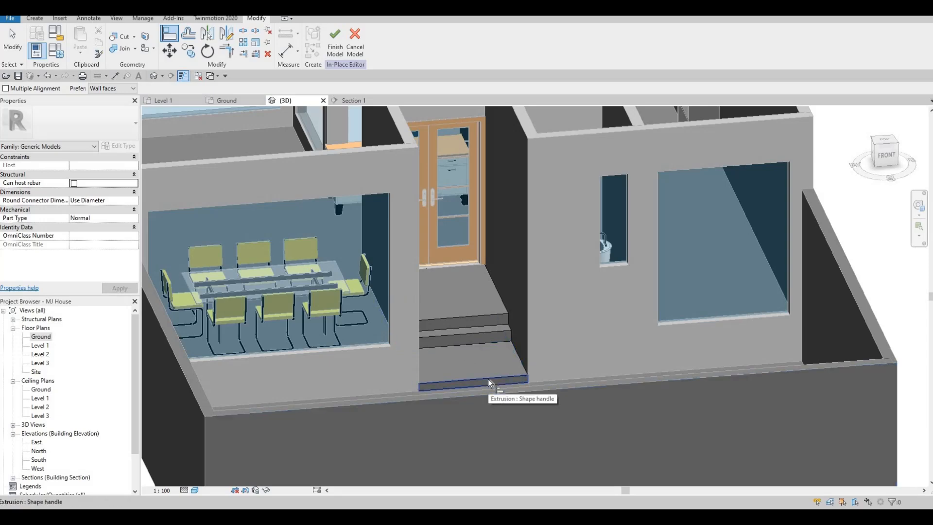
middle_click_drag(488, 379, 554, 395, "shift")
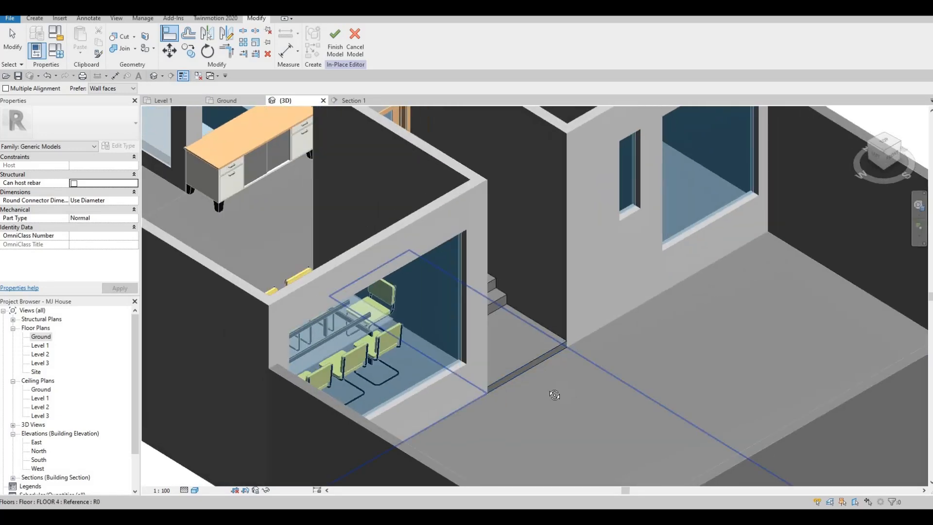
scroll(414, 251, "up", 1)
middle_click_drag(414, 251, 382, 256, "shift")
left_click(334, 42)
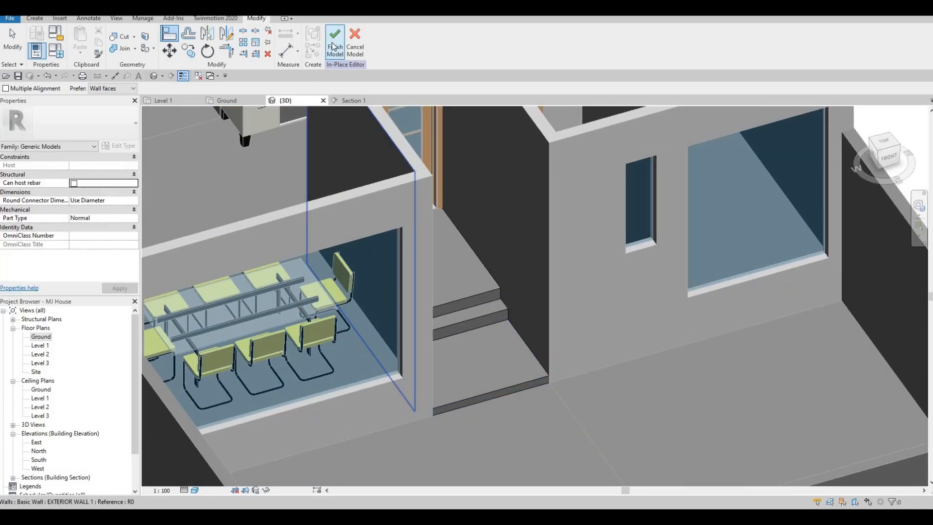
Step: Open the Level 1 floor plan and examine how the entrance steps appear between the walls in front of the double door
middle_click_drag(462, 243, 388, 314, "shift")
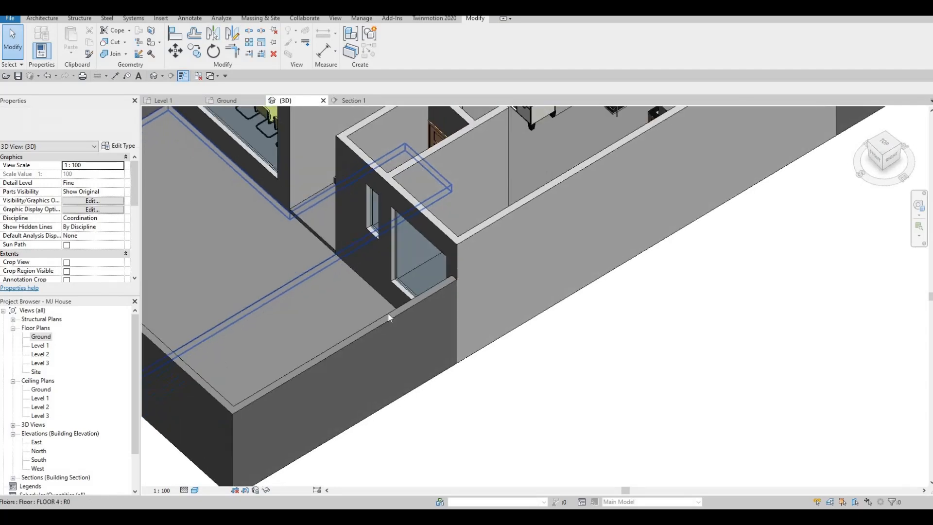
scroll(378, 269, "up", 2)
middle_click_drag(378, 269, 429, 281, "shift")
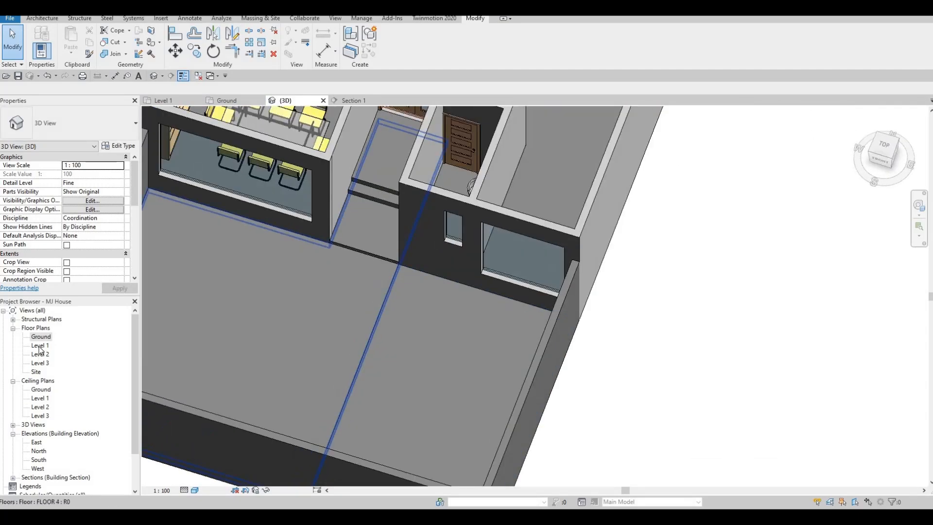
double_click(39, 346)
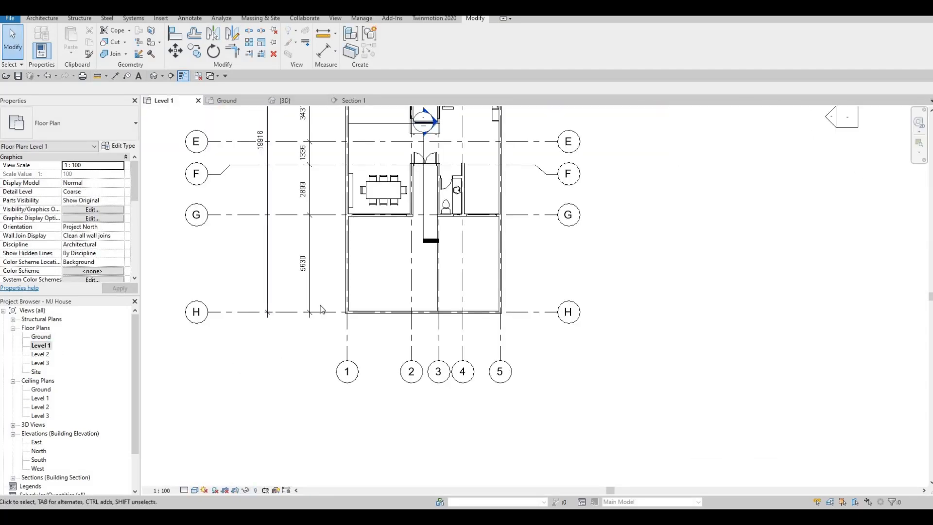
scroll(292, 350, "down", 3)
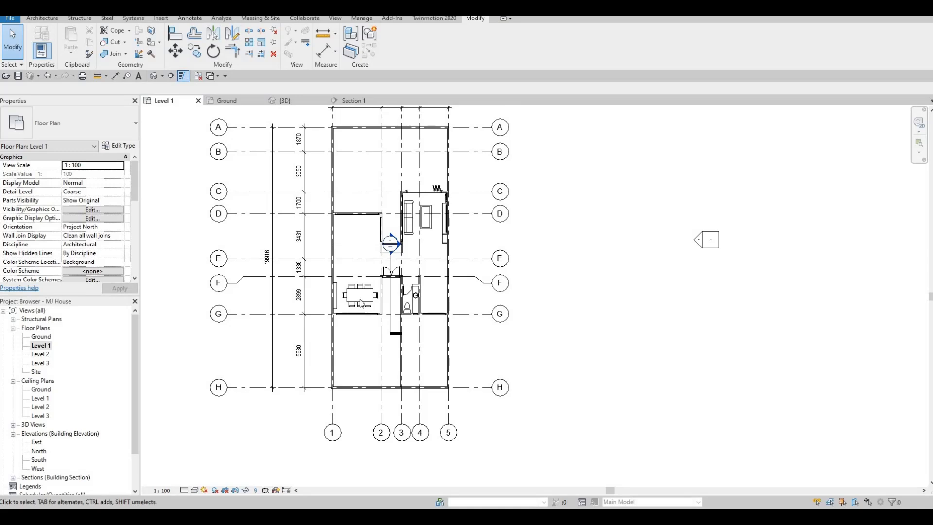
scroll(408, 341, "up", 5)
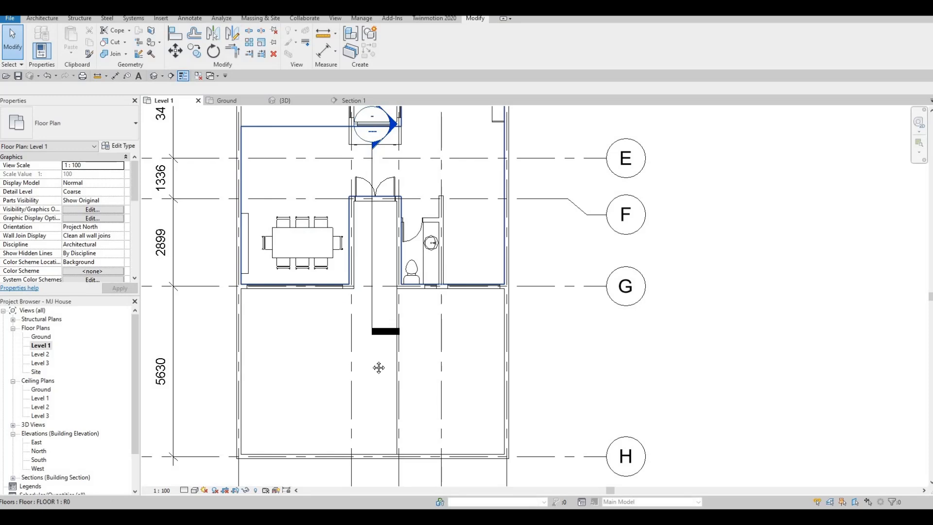
middle_click_drag(379, 368, 367, 411)
key("Escape")
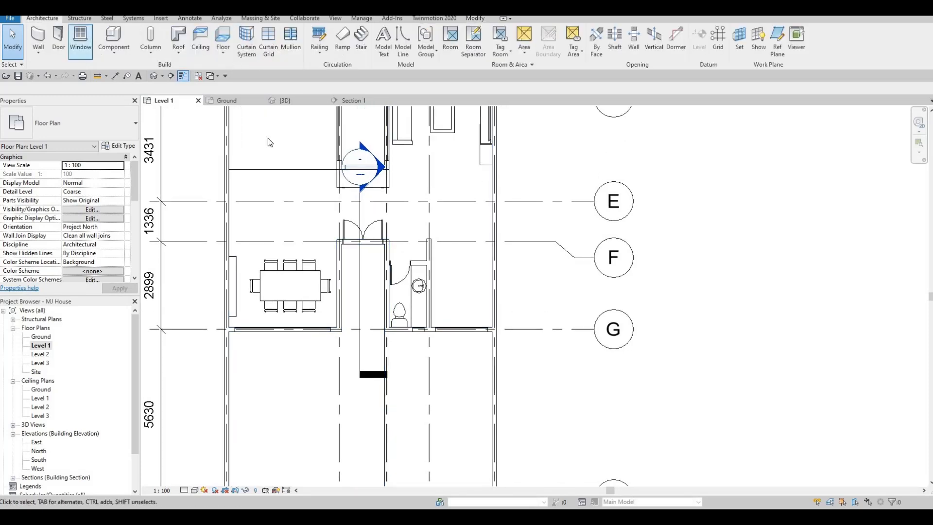
Step: Return to the 3D view and examine the entrance steps together with the front outdoor area
key("F1")
key("F1")
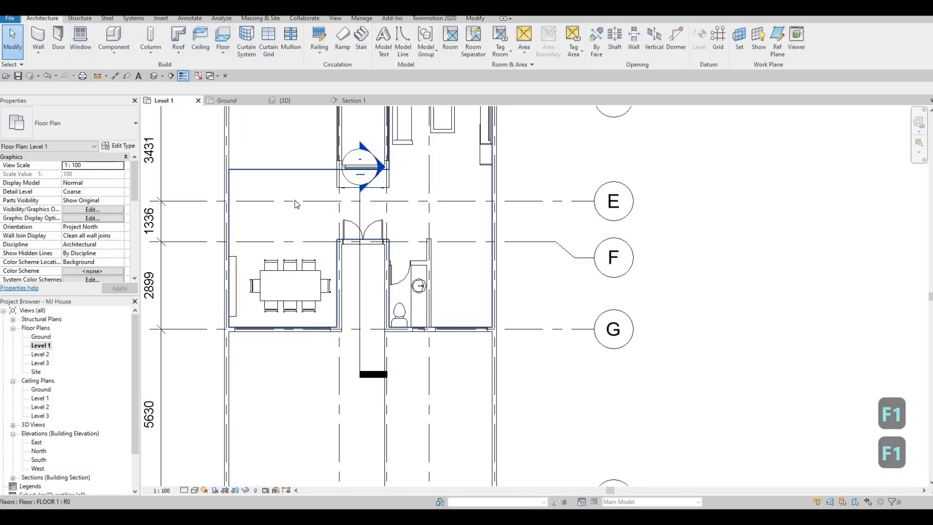
left_click(295, 102)
middle_click_drag(365, 299, 411, 266, "shift")
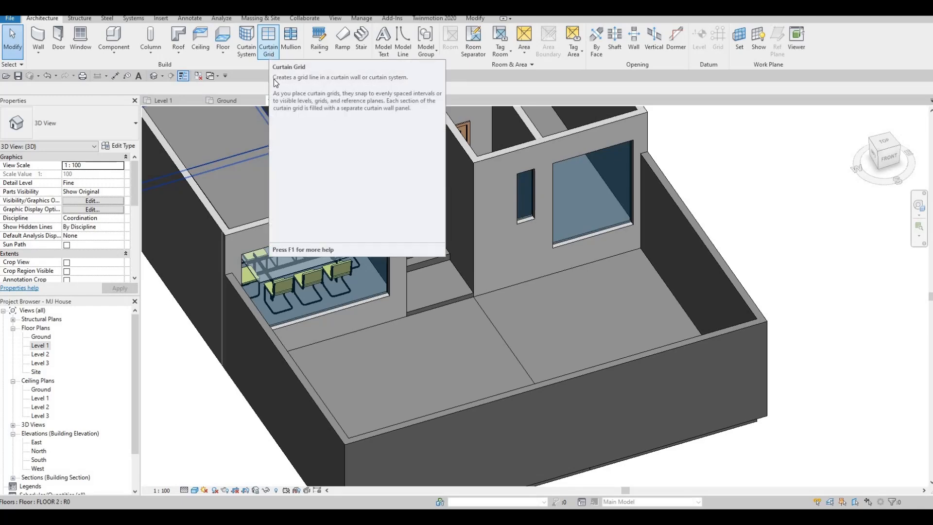
Step: Try to divide the dining room's curtain wall with vertical curtain grid lines placed at the panel midpoints
left_click(271, 52)
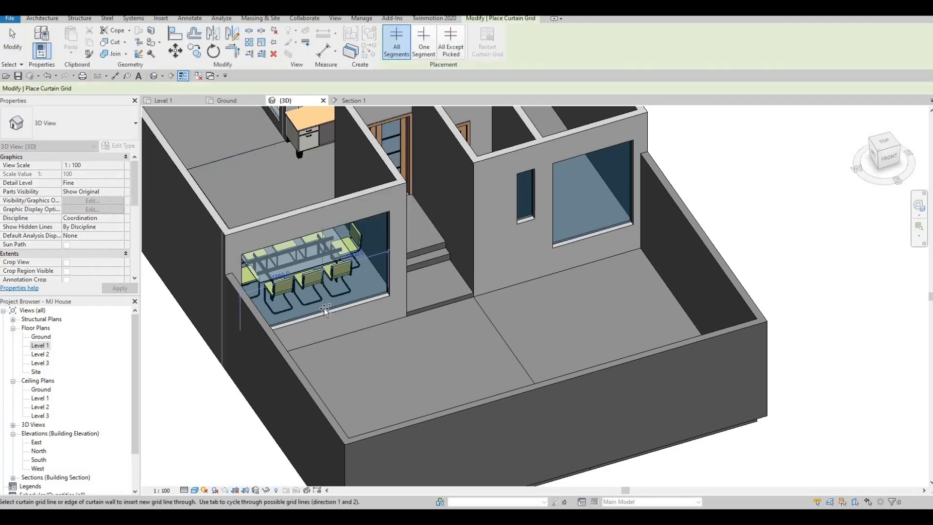
middle_click_drag(314, 307, 326, 212, "shift")
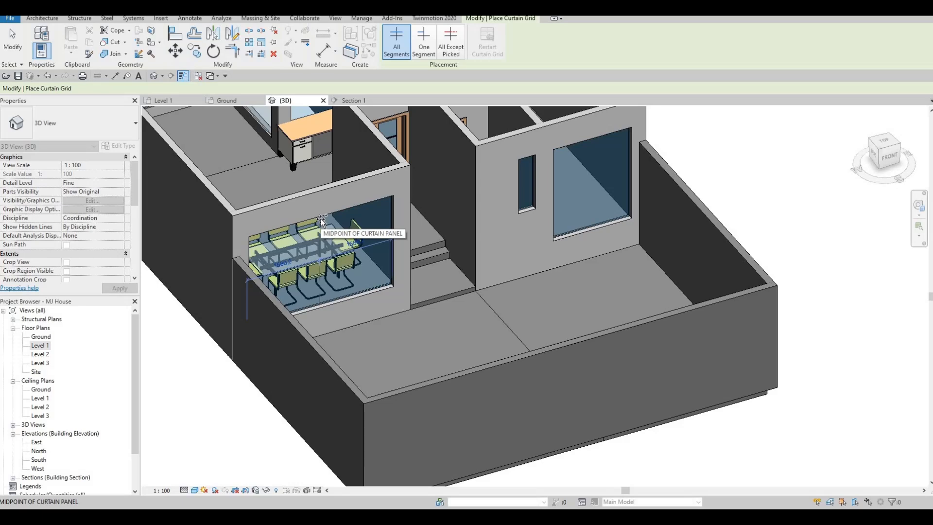
left_click(321, 217)
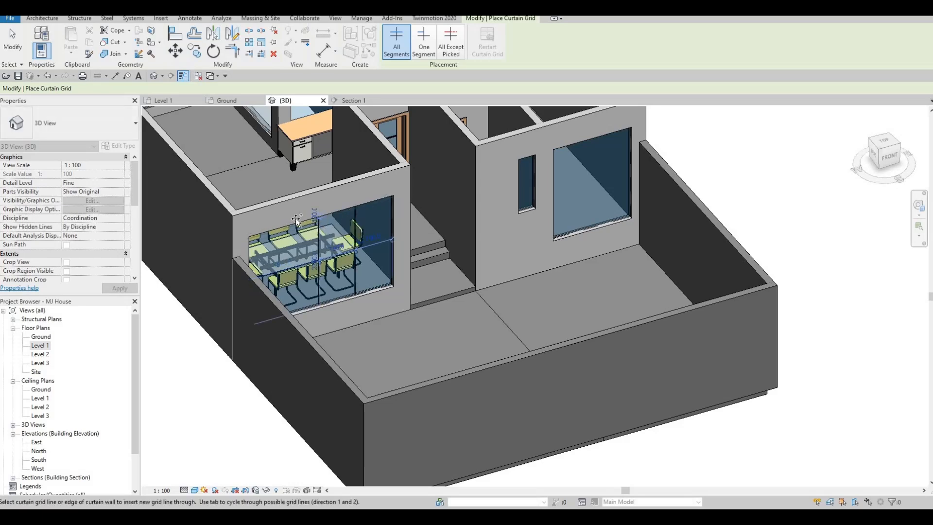
middle_click_drag(296, 217, 281, 217, "shift")
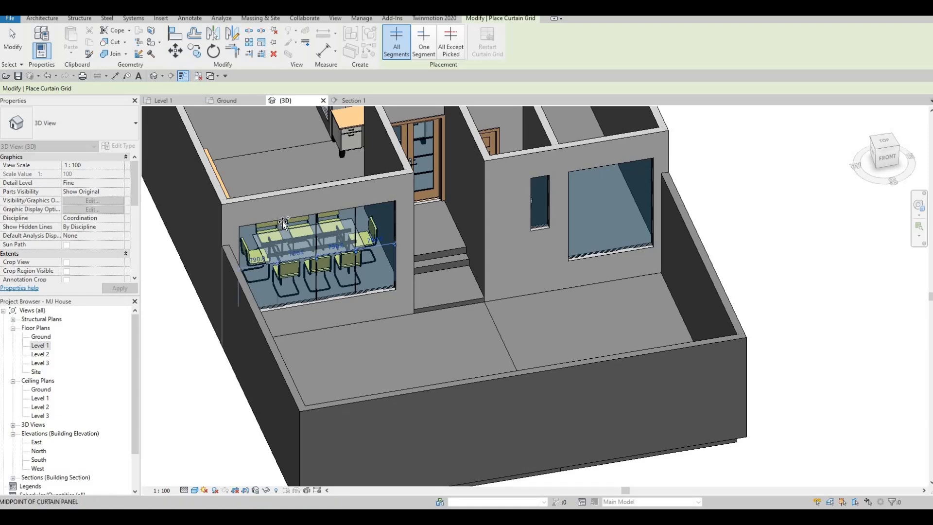
left_click(282, 221)
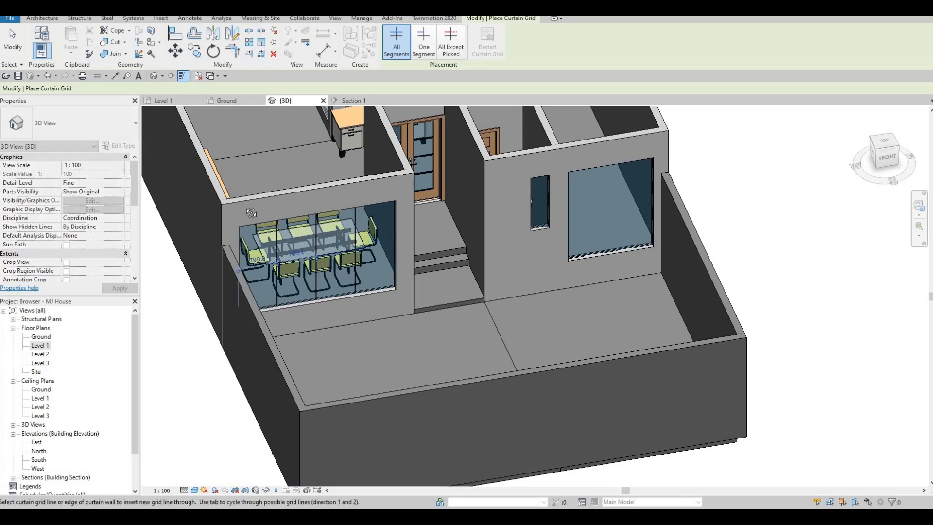
middle_click_drag(251, 213, 290, 295, "shift")
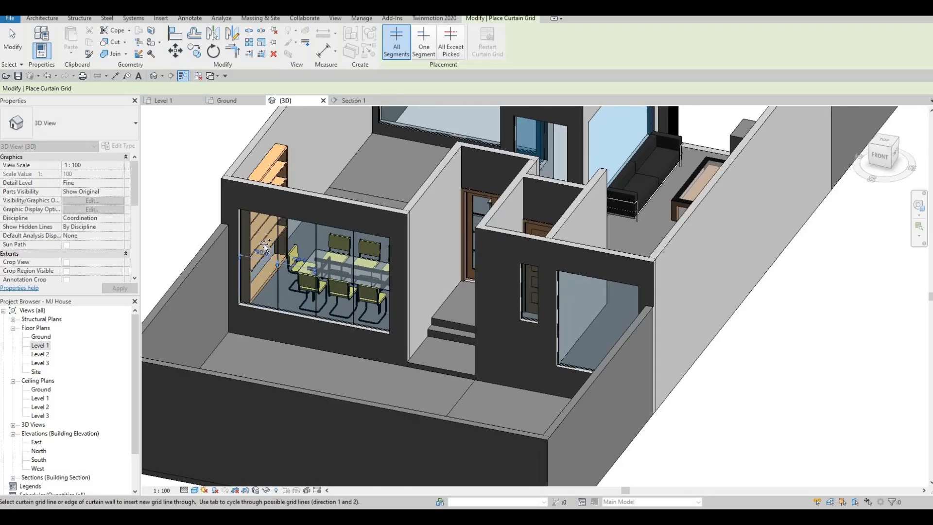
middle_click_drag(326, 235, 346, 227, "shift")
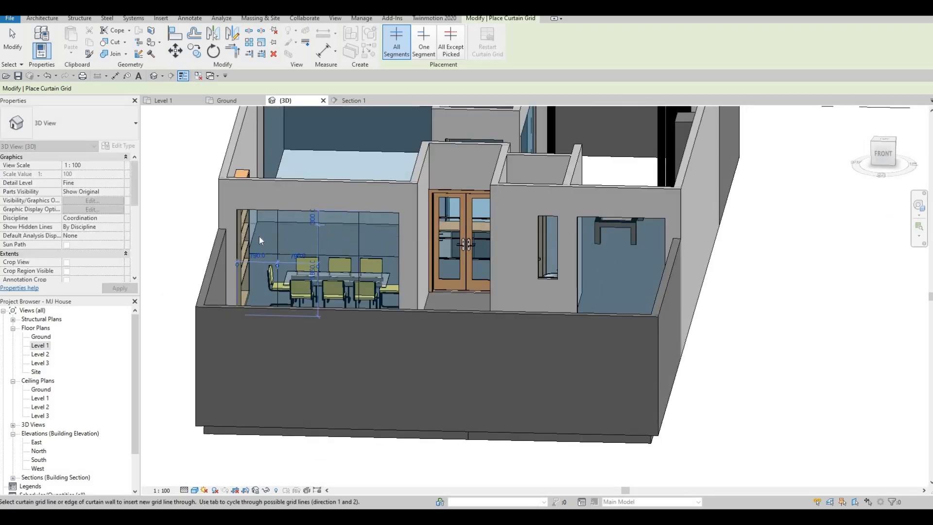
Step: Undo the curtain grid lines placed on the dining room's curtain wall
scroll(259, 235, "up", 2)
key("Escape")
key("Escape")
key("ctrl+z")
key("ctrl+z")
key("ctrl+z")
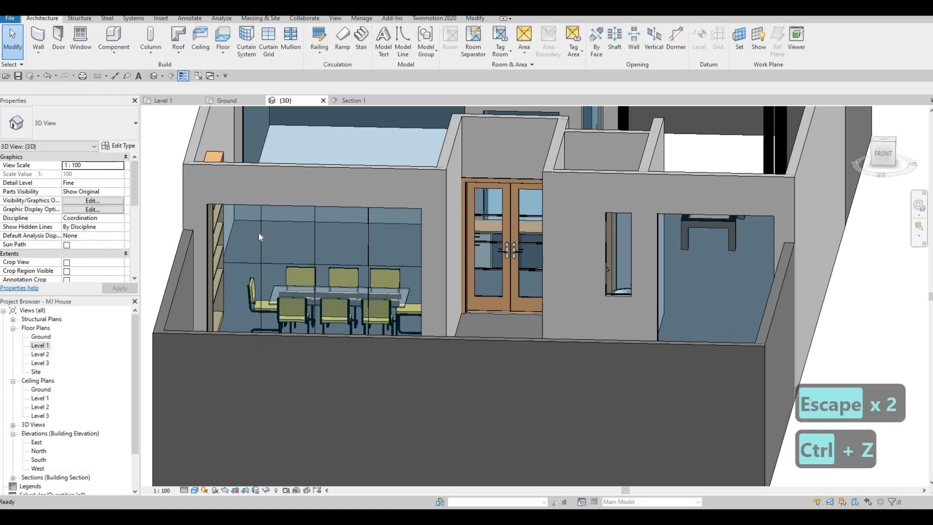
Step: Place all-segment curtain grid lines 300 mm inside all four edges of the dining room's curtain wall
left_click(268, 39)
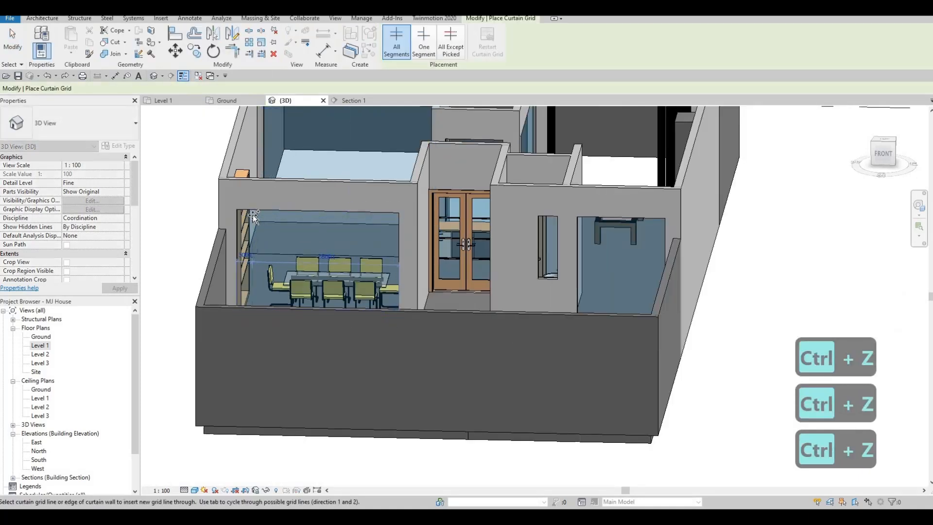
scroll(253, 215, "up", 2)
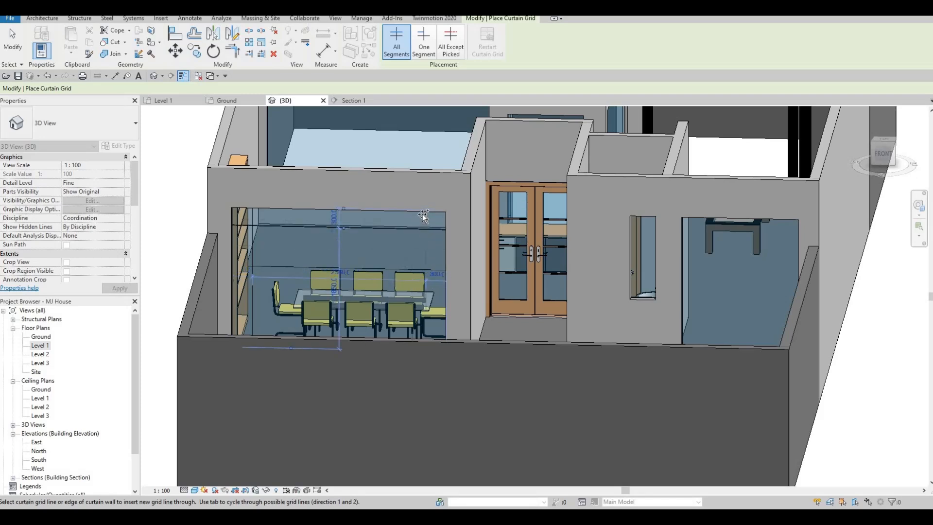
key("Tab")
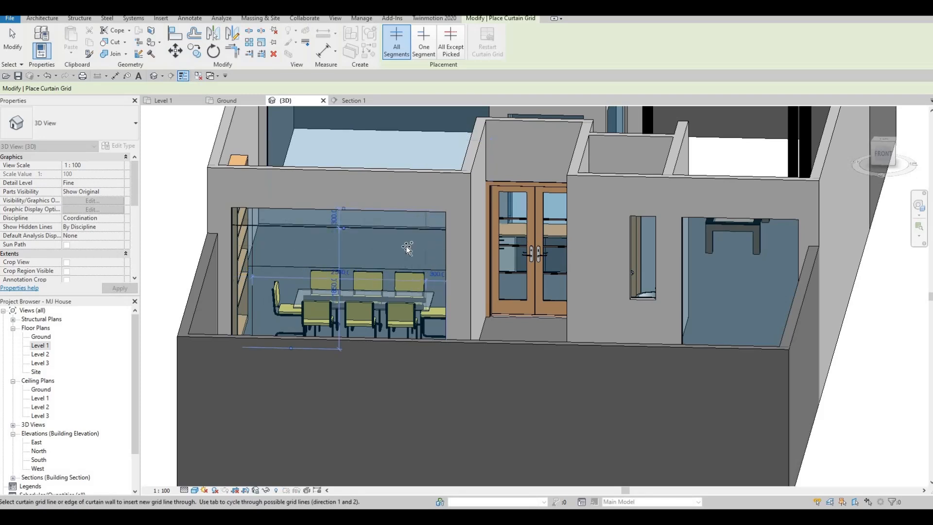
middle_click_drag(406, 336, 416, 272)
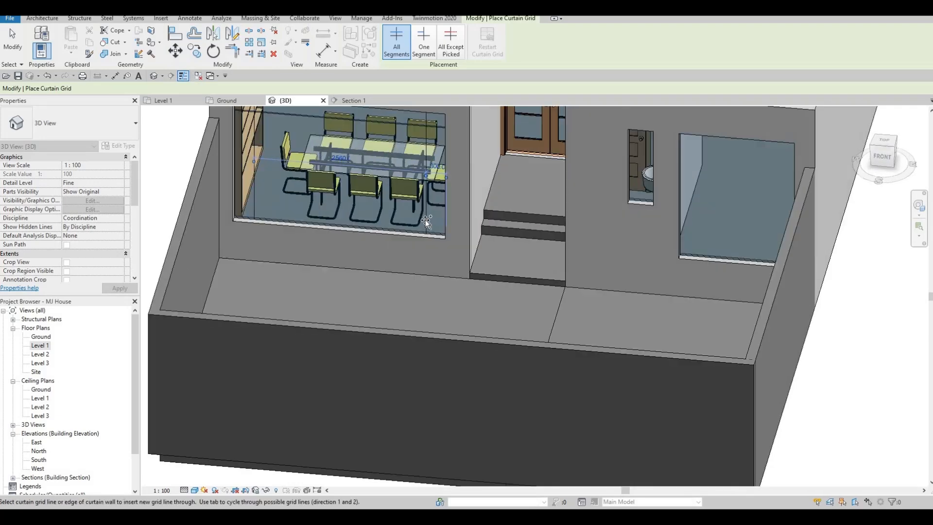
left_click(267, 207)
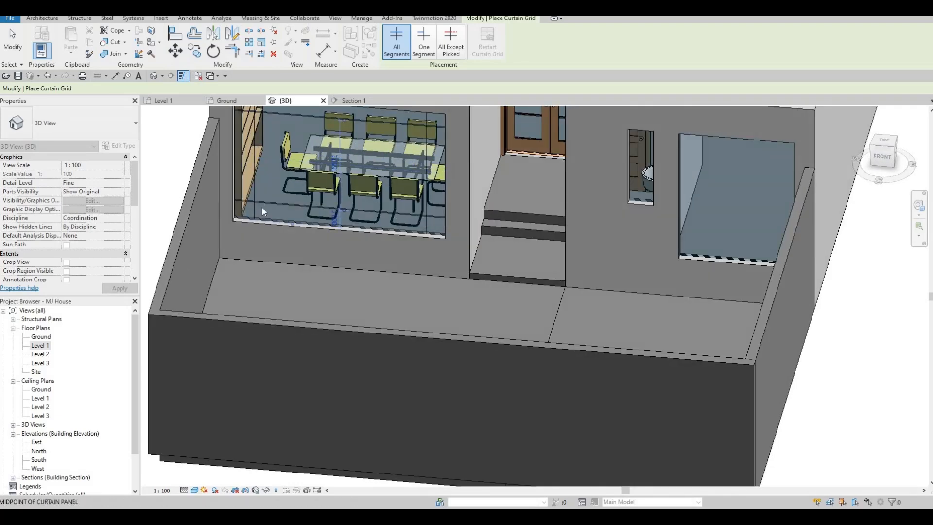
key("Escape")
key("Escape")
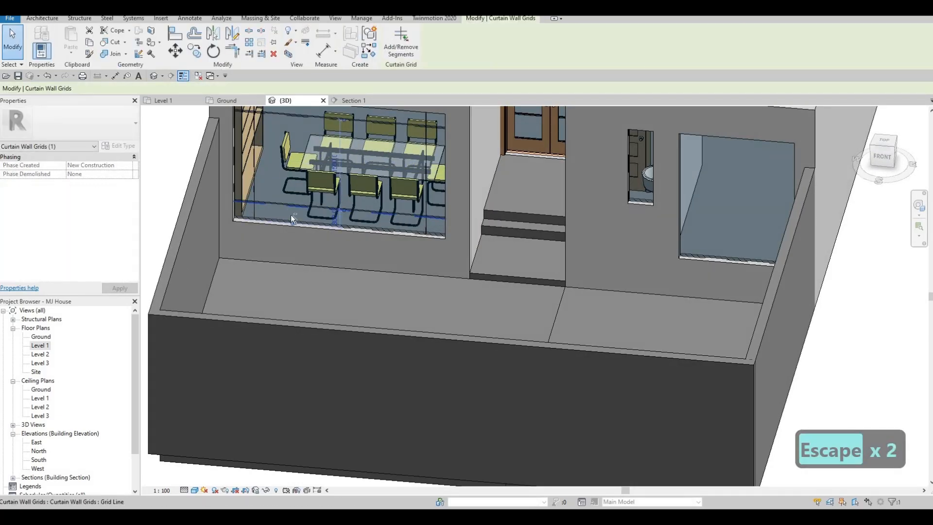
Step: Draw a building section across the front outdoor area between grids G and H in the Level 1 floor plan, spanning grids 5 to 1
scroll(302, 214, "up", 2)
middle_click_drag(390, 235, 406, 247, "shift")
middle_click_drag(321, 127, 317, 143)
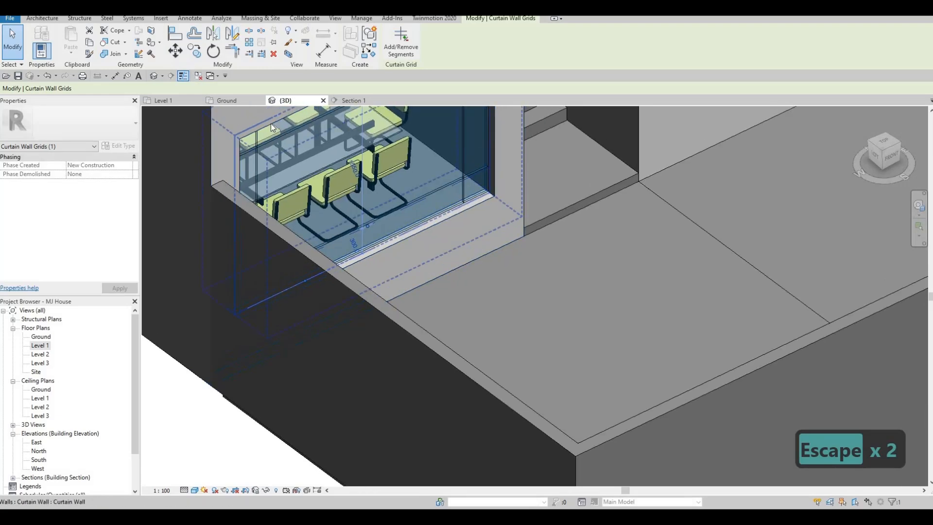
scroll(342, 204, "up", 2)
middle_click_drag(341, 204, 160, 296)
scroll(366, 233, "down", 3)
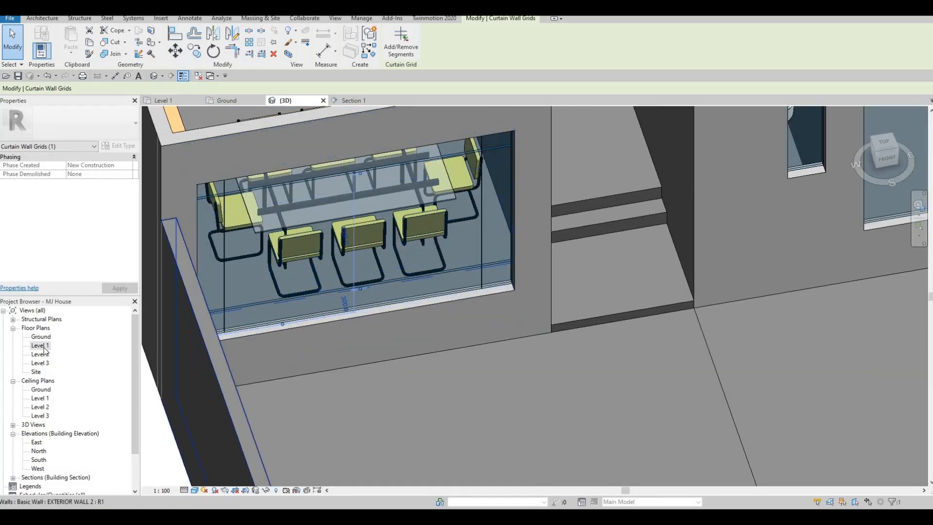
double_click(41, 346)
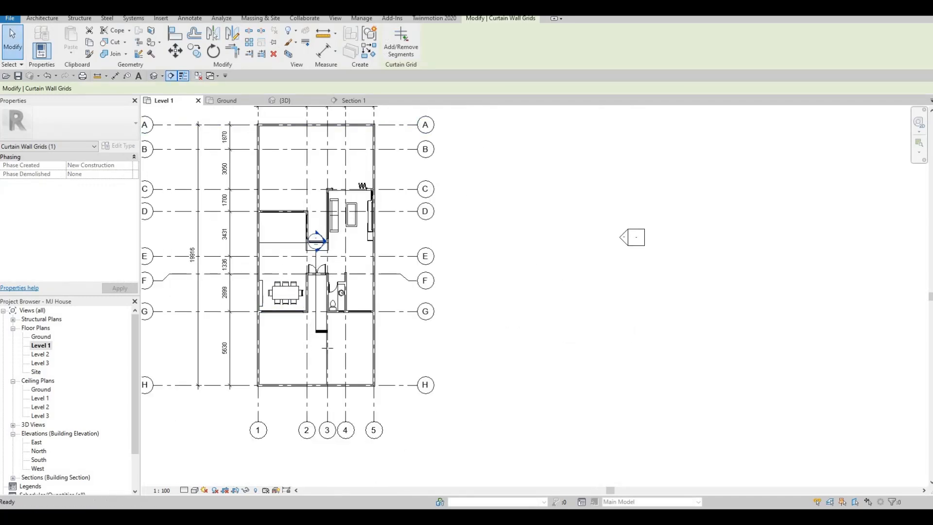
left_click(388, 353)
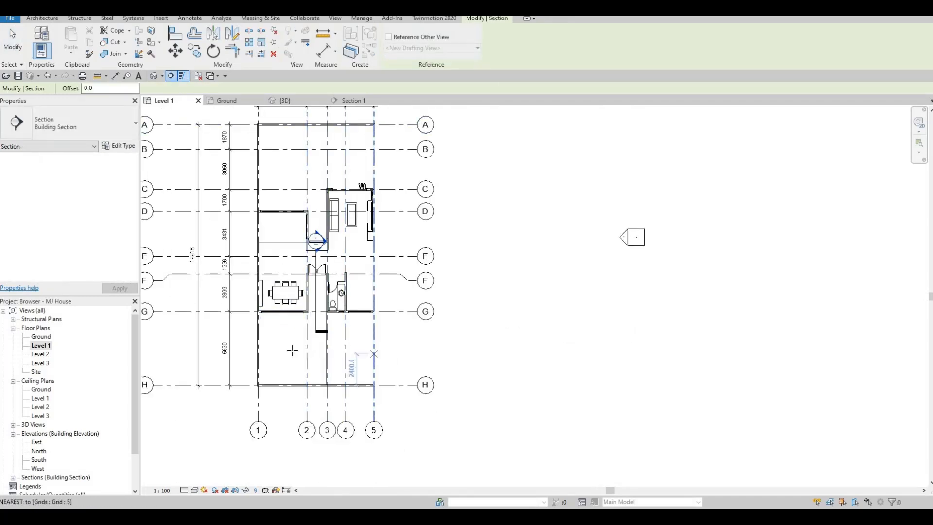
left_click(253, 353)
key("Escape")
key("Escape")
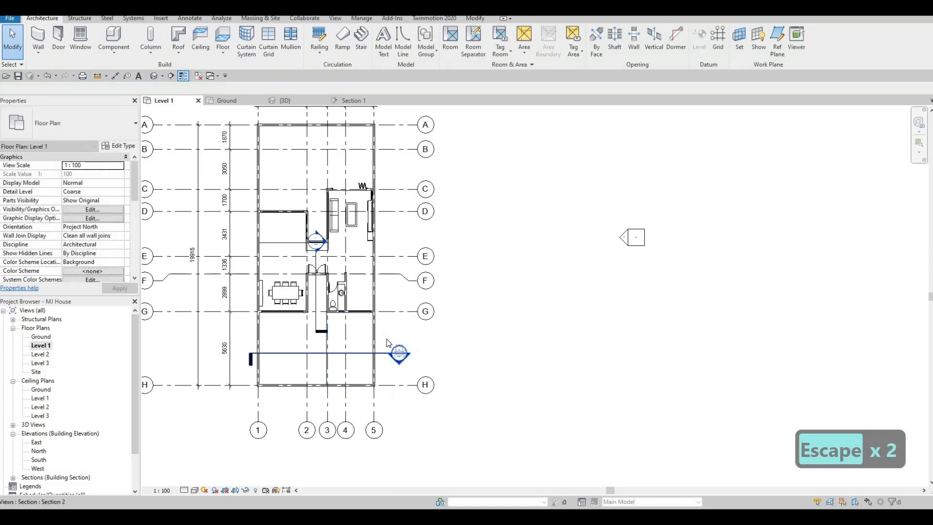
Step: Flip the new building section to look towards the house and open its view
left_click(382, 339)
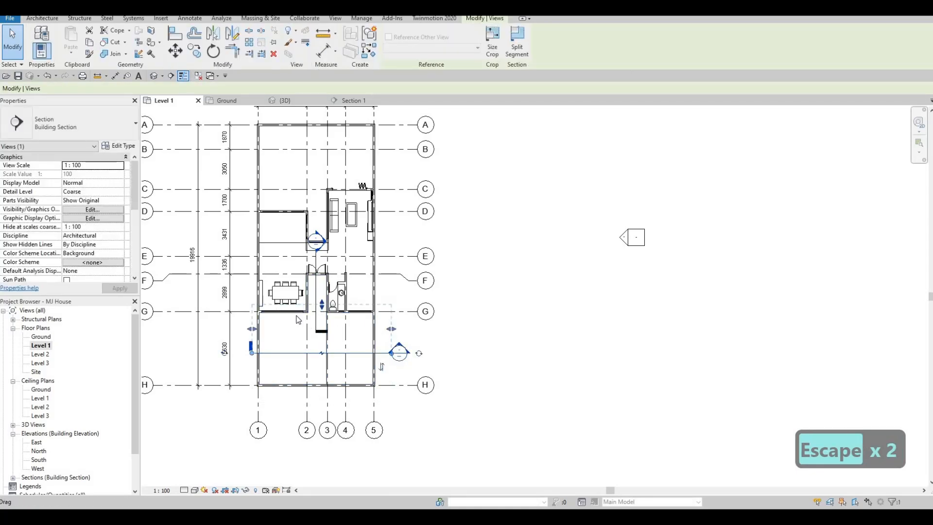
key("Escape")
key("Escape")
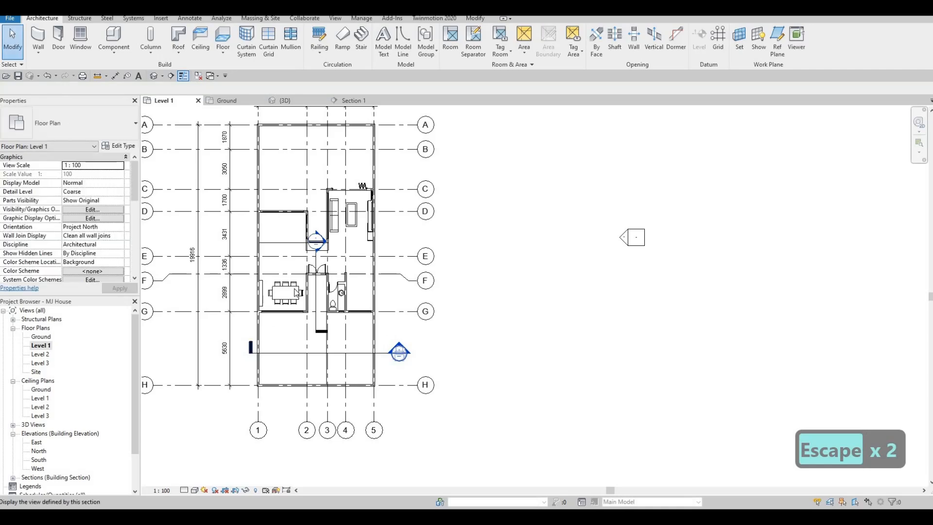
double_click(384, 351)
scroll(311, 297, "up", 3)
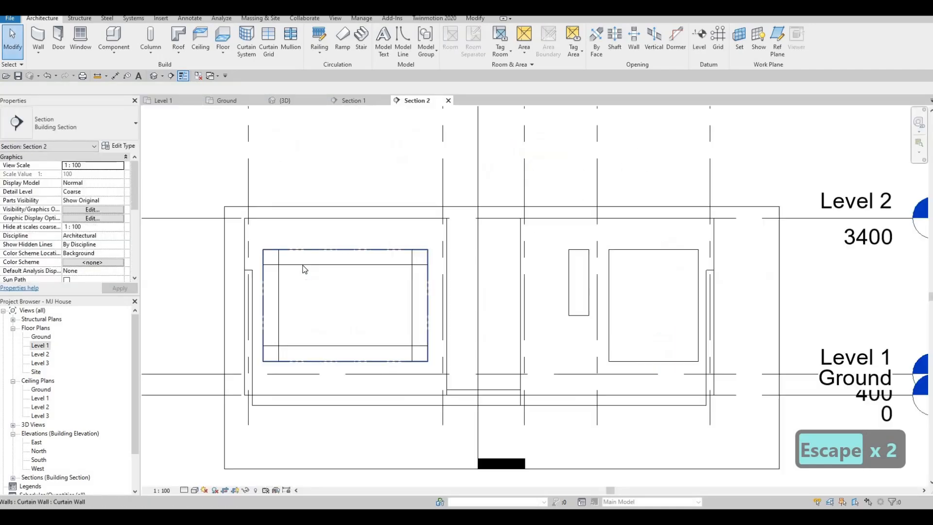
Step: Check the spacing of the upper horizontal and left vertical grid lines on the dining room's curtain wall
left_click(291, 265)
scroll(285, 262, "up", 3)
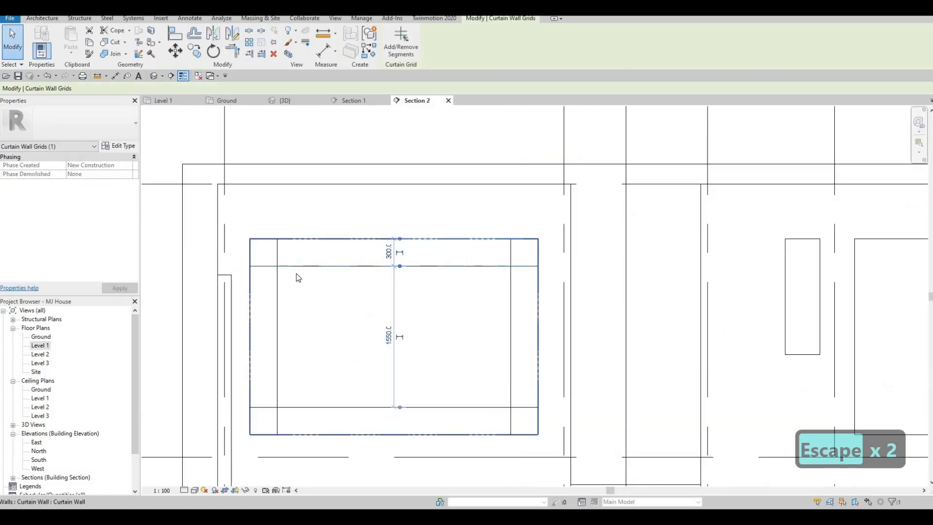
key("Escape")
left_click(303, 271)
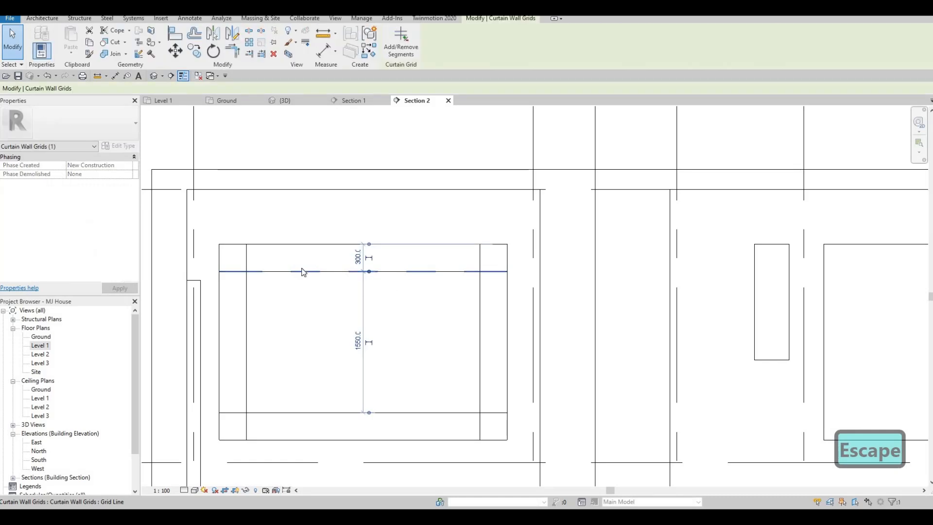
key("Escape")
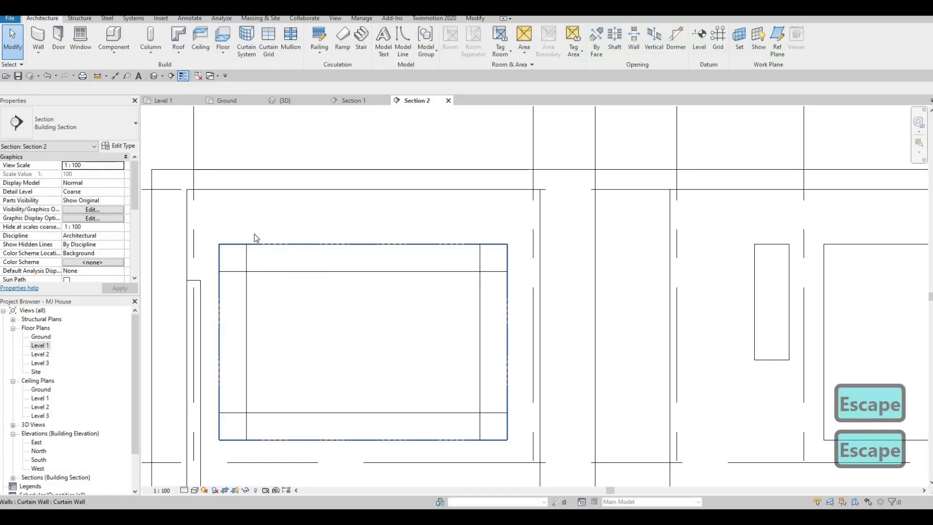
left_click(251, 227)
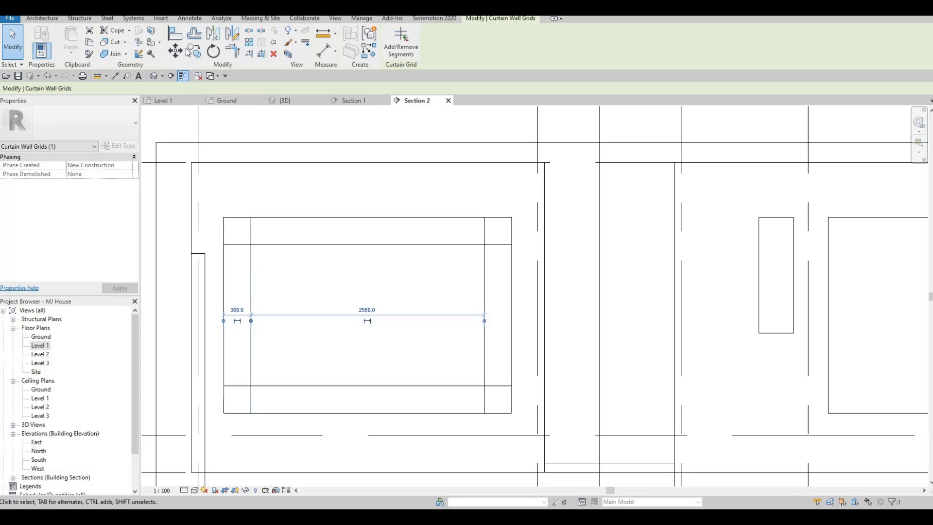
key("Escape")
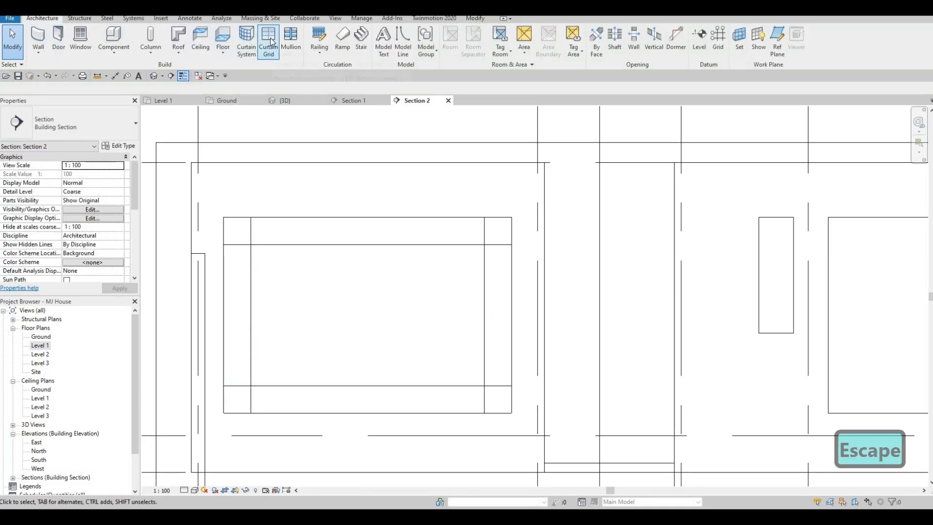
Step: Add one-segment curtain grid lines 100 mm inside each side of the central panel of the dining room's curtain wall
left_click(269, 39)
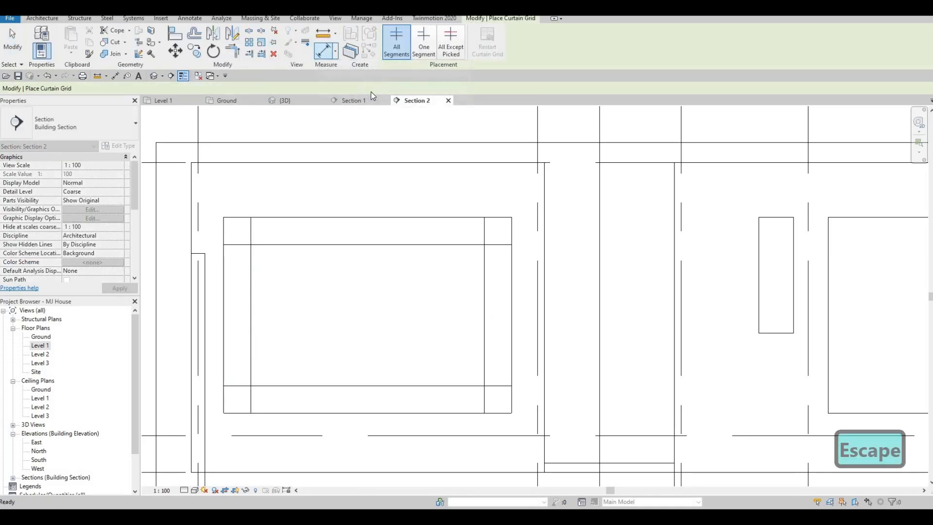
left_click(421, 47)
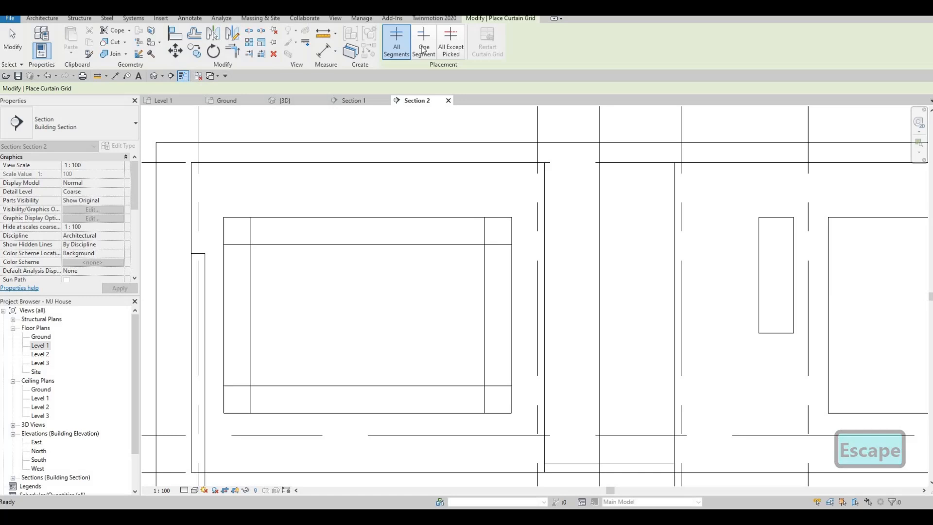
left_click(260, 252)
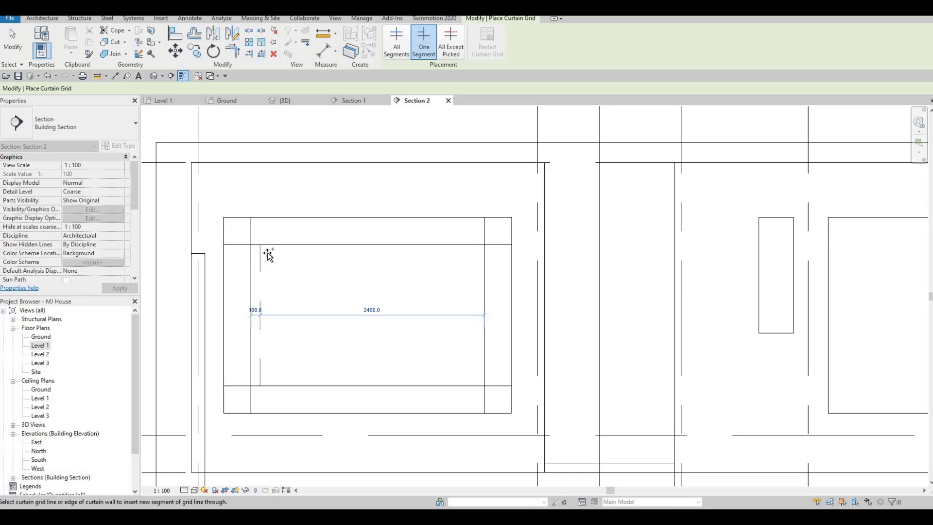
left_click(471, 254)
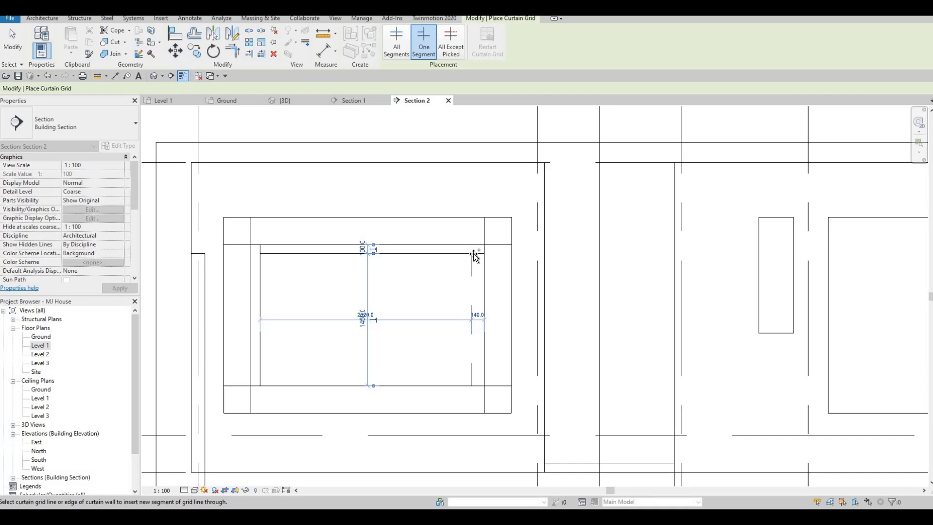
left_click(470, 378)
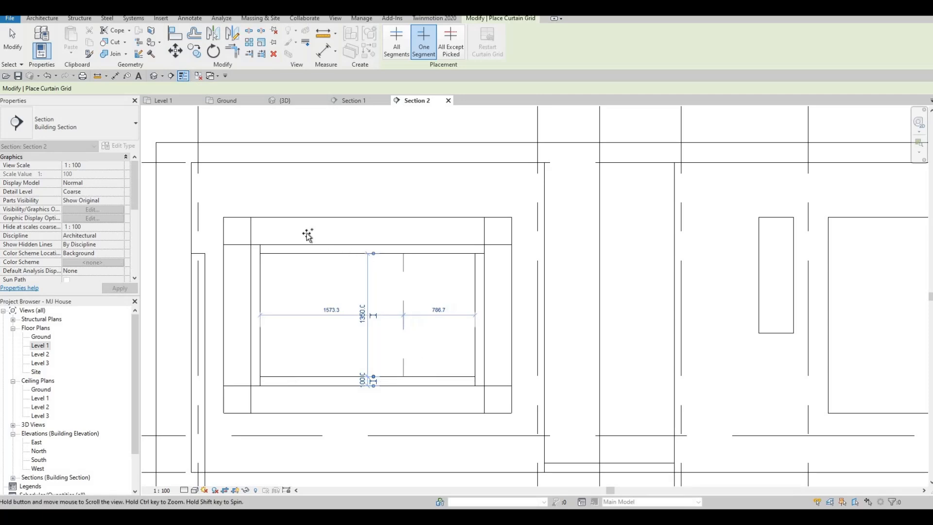
middle_click_drag(308, 235, 292, 203)
key("Escape")
key("Escape")
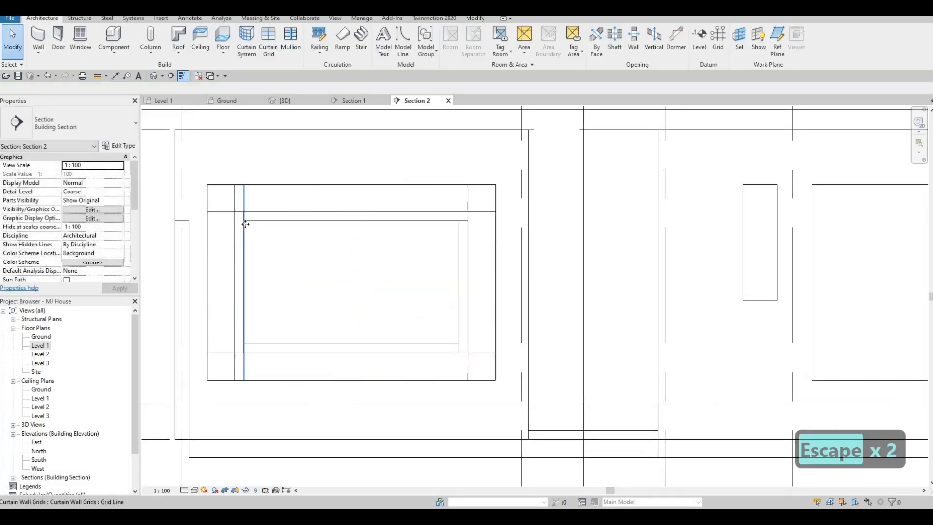
left_click(244, 232)
key("Escape")
key("Escape")
key("Escape")
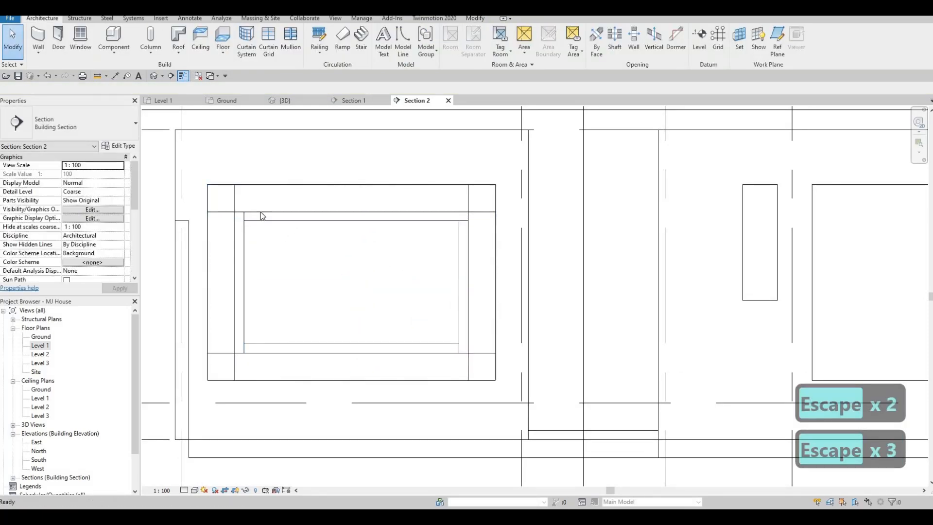
middle_click_drag(265, 111, 263, 103)
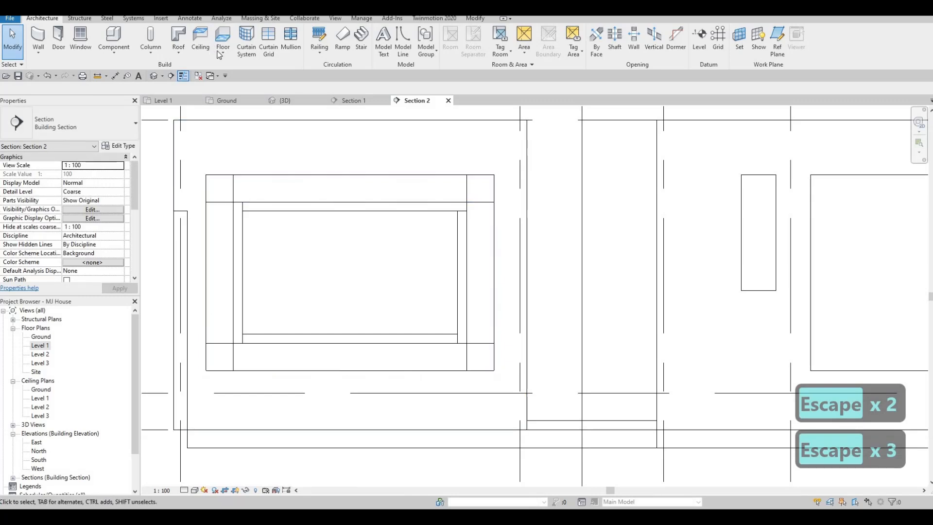
Step: Replace the upper inner horizontal grid line with a one-segment line between the inner verticals, 100 mm below the upper framing line
left_click(269, 38)
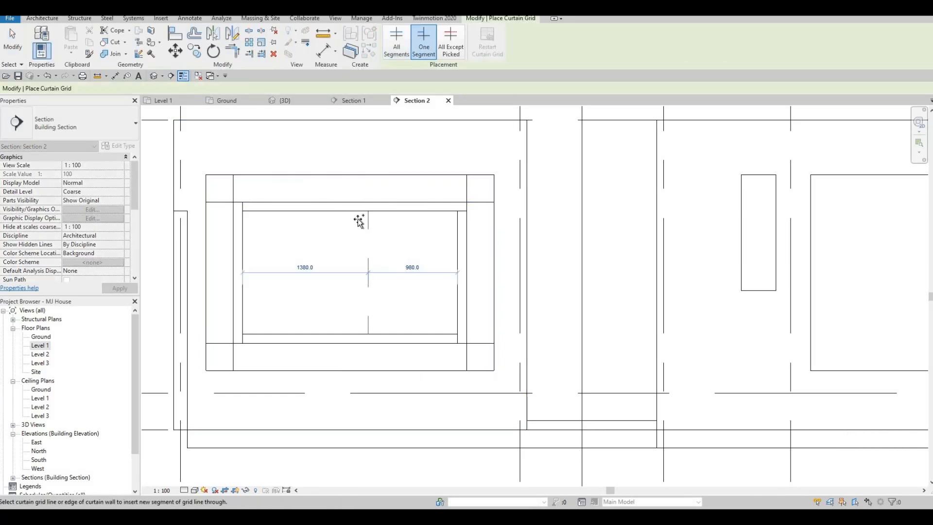
key("Escape")
key("Escape")
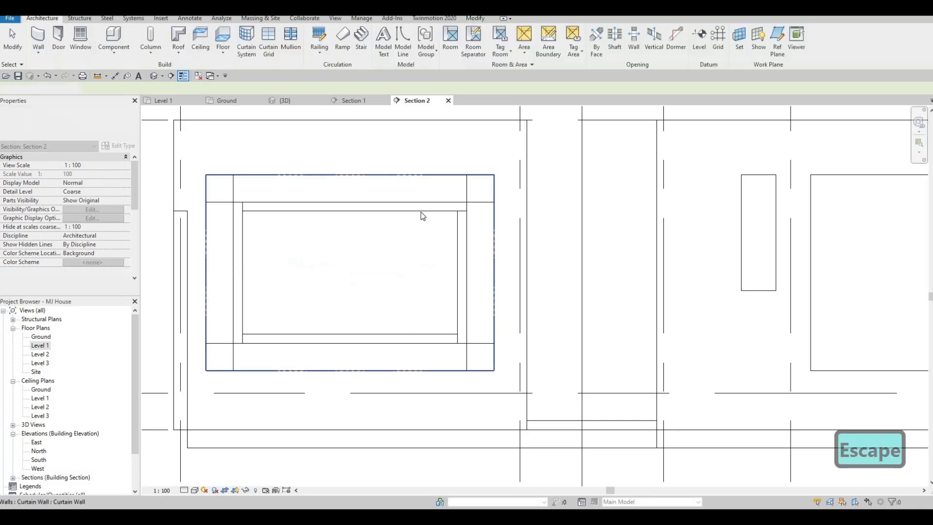
left_click(417, 224)
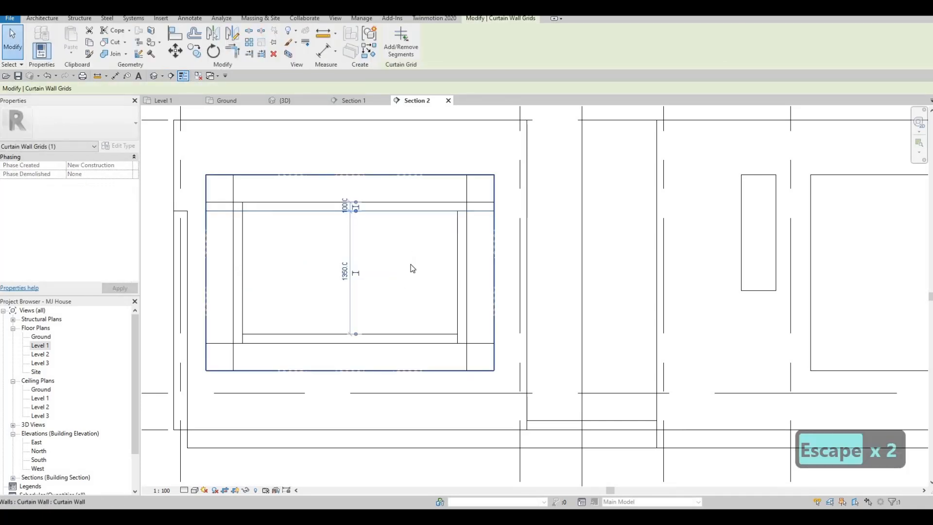
key("Delete")
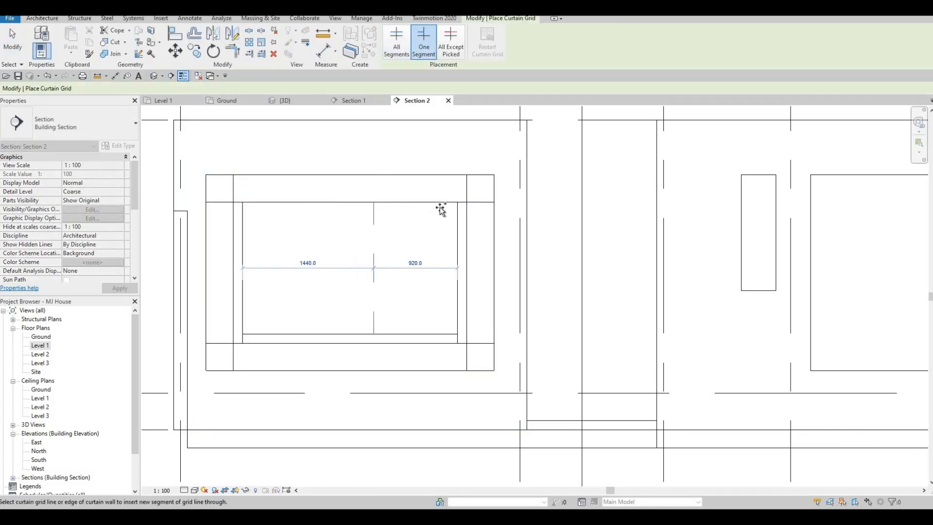
left_click(245, 211)
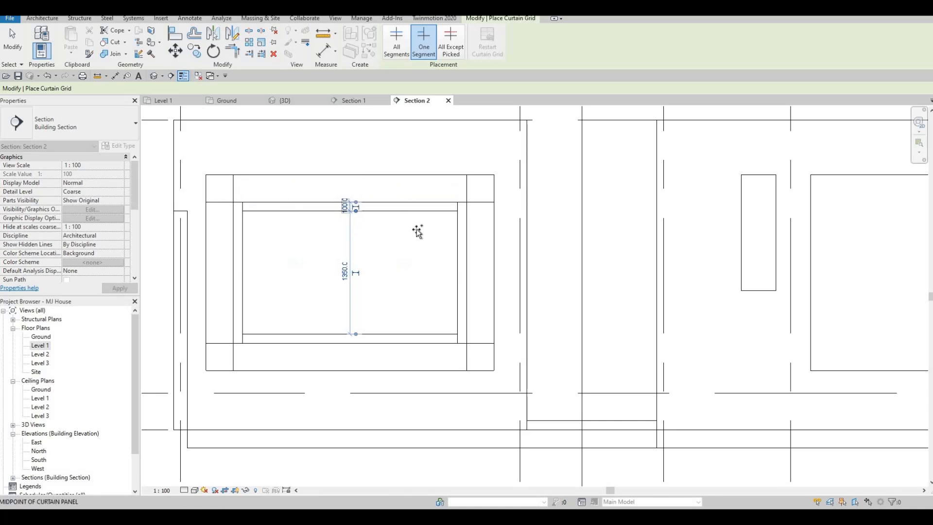
Step: Add three one-segment vertical grid lines that divide the dining room curtain wall's central panel into four 590 mm panels
middle_click_drag(362, 232, 413, 229)
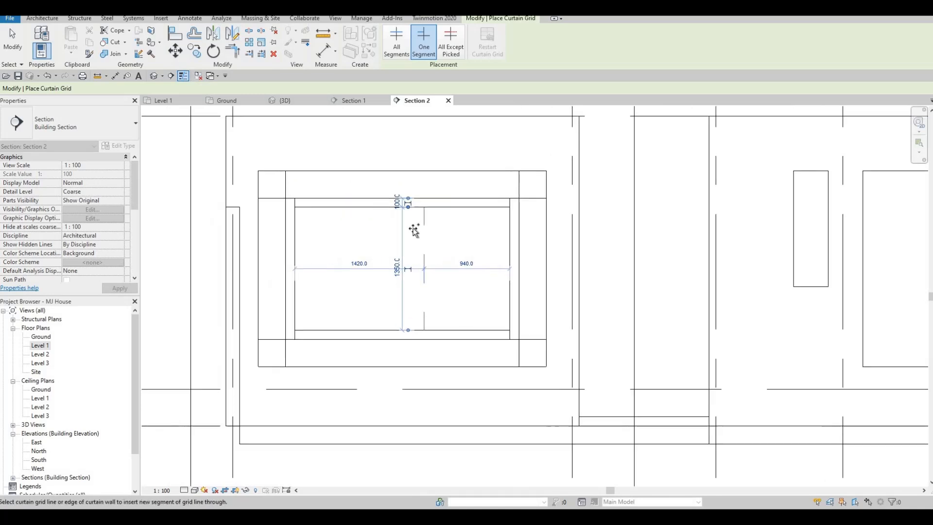
left_click(469, 250)
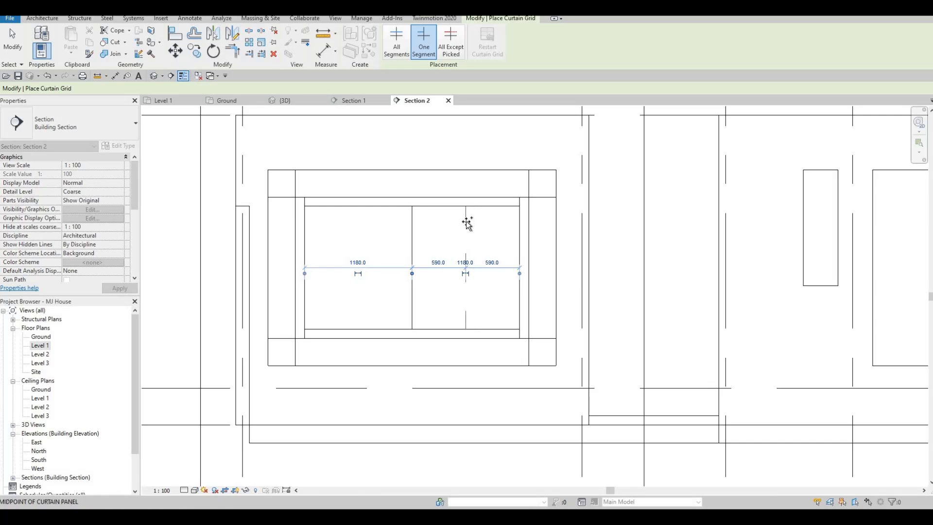
left_click(358, 223)
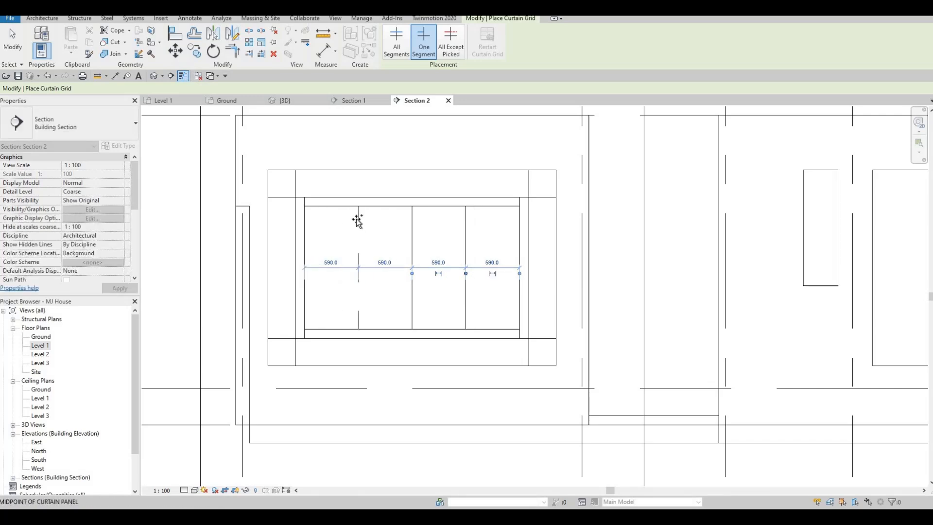
key("Escape")
scroll(459, 301, "down", 3)
key("Escape")
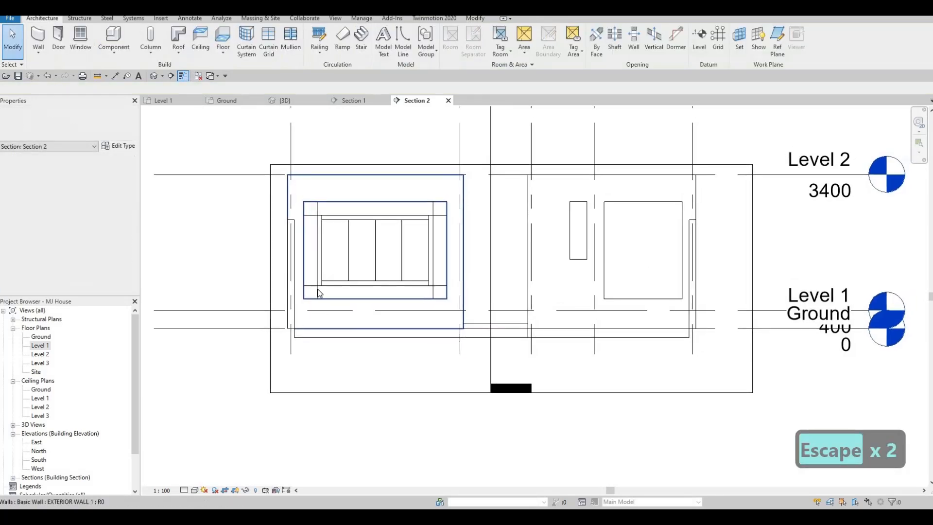
Step: Place 50mm x 65mm rectangular mullions on all grid lines of the dining room's curtain wall
middle_click_drag(402, 276, 317, 288)
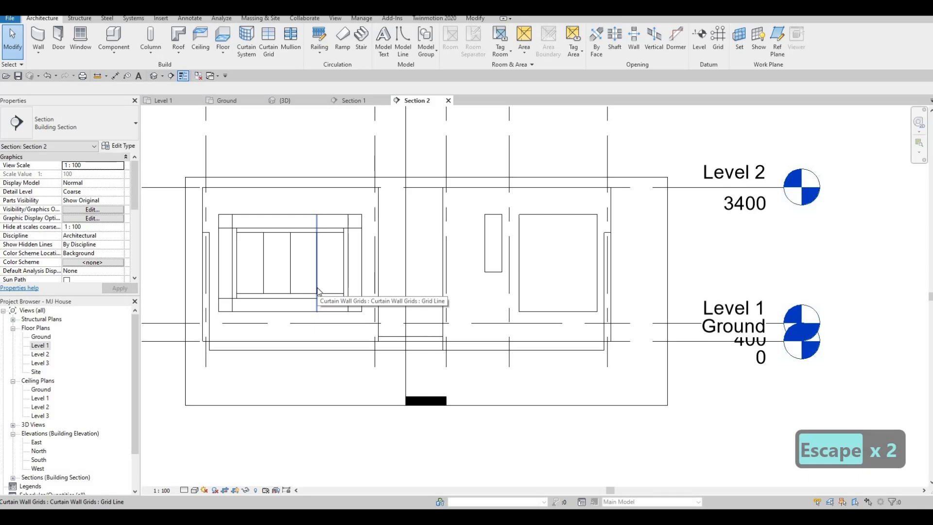
scroll(369, 233, "up", 3)
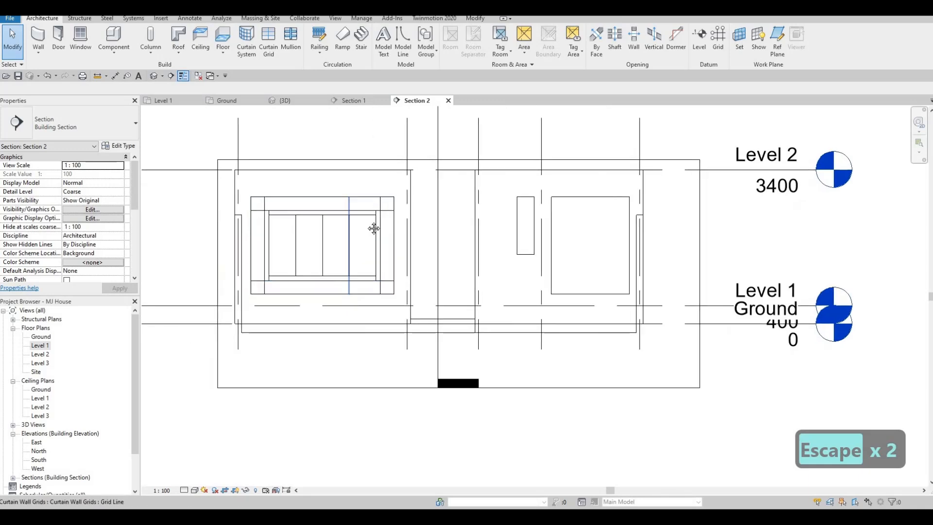
scroll(352, 271, "down", 2)
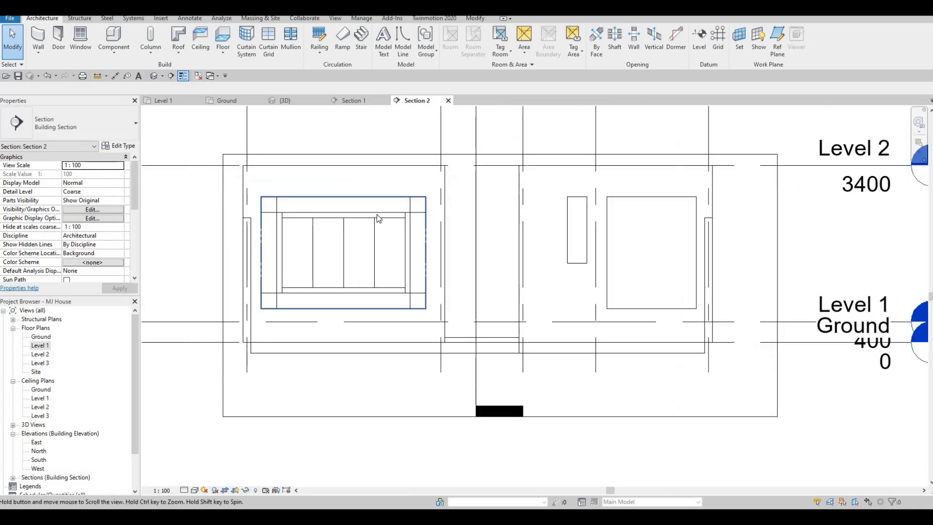
left_click(291, 54)
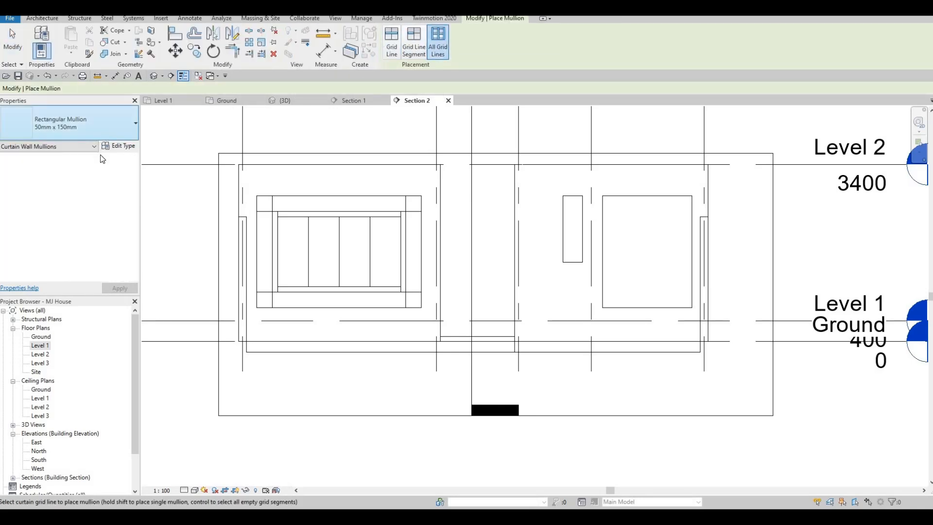
left_click(101, 128)
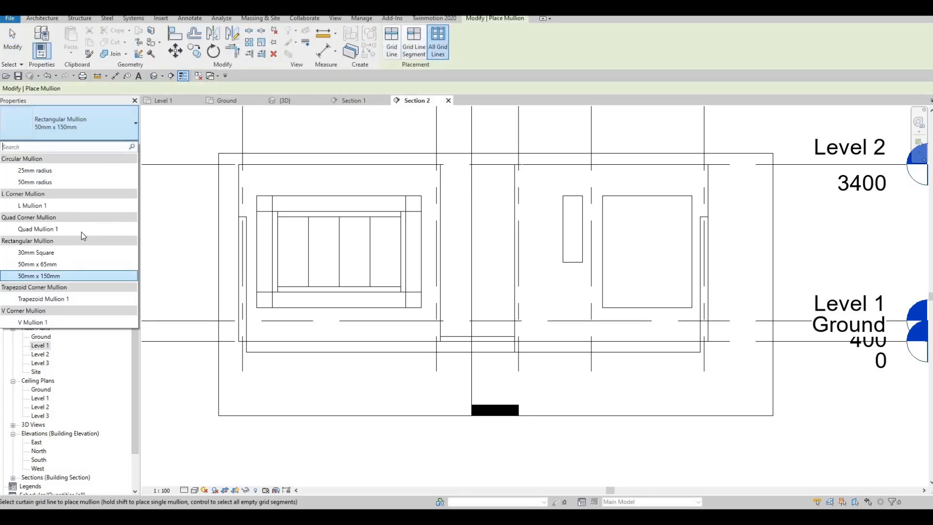
left_click(46, 266)
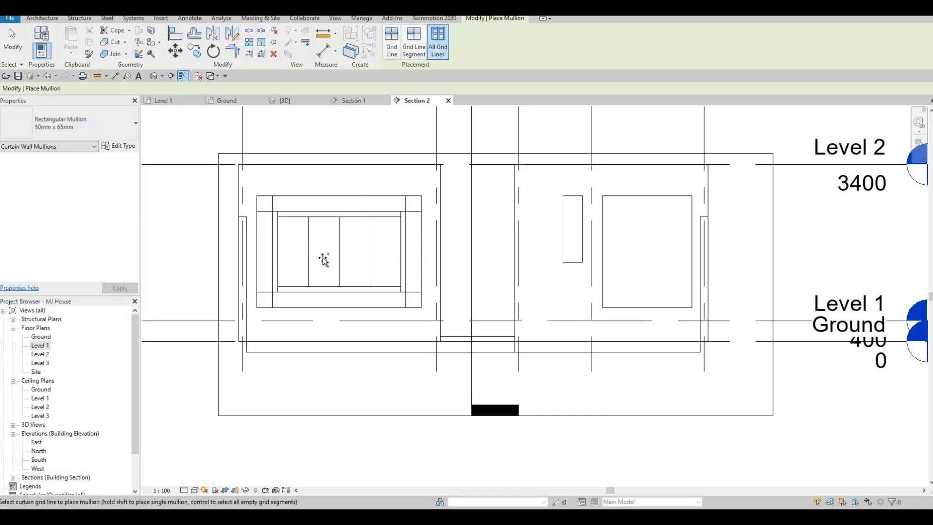
left_click(324, 259)
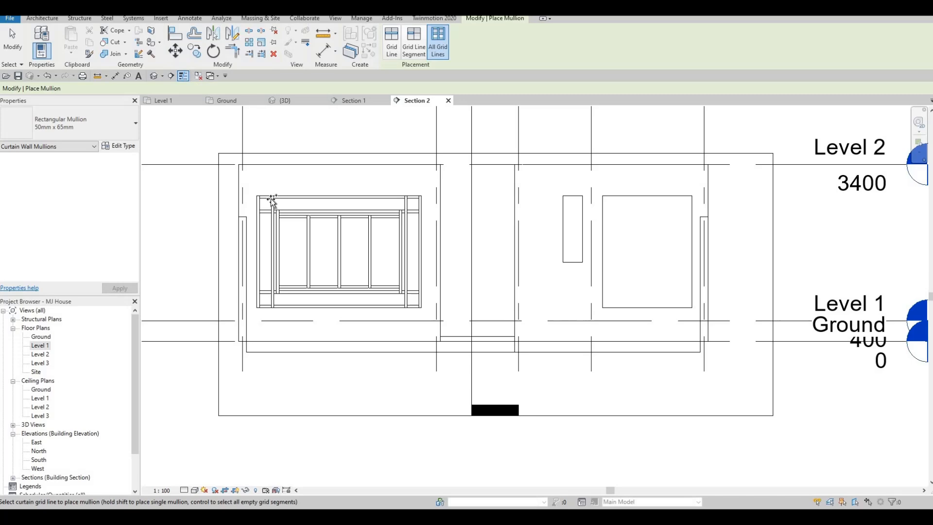
Step: Examine the dining room's new mullions and the rest of the house front in the 3D view
left_click(287, 103)
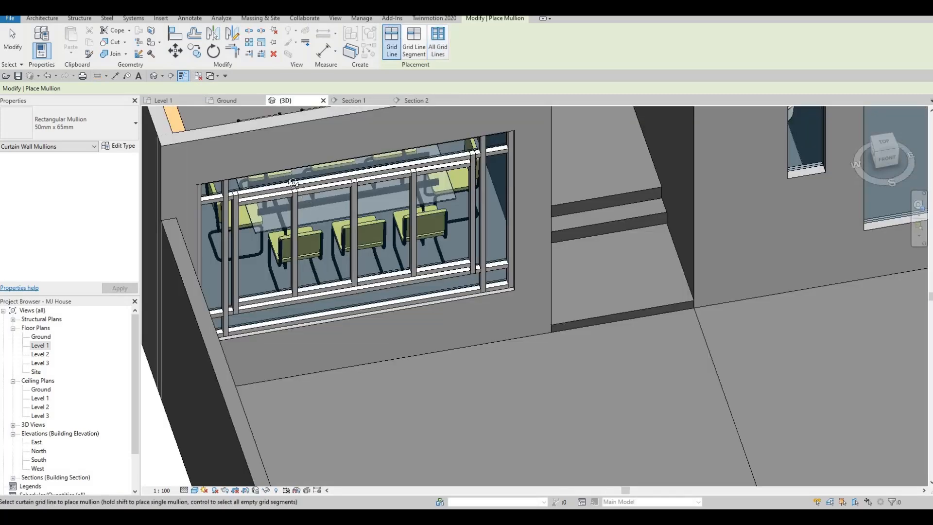
middle_click_drag(288, 171, 209, 232, "shift")
scroll(351, 228, "down", 3)
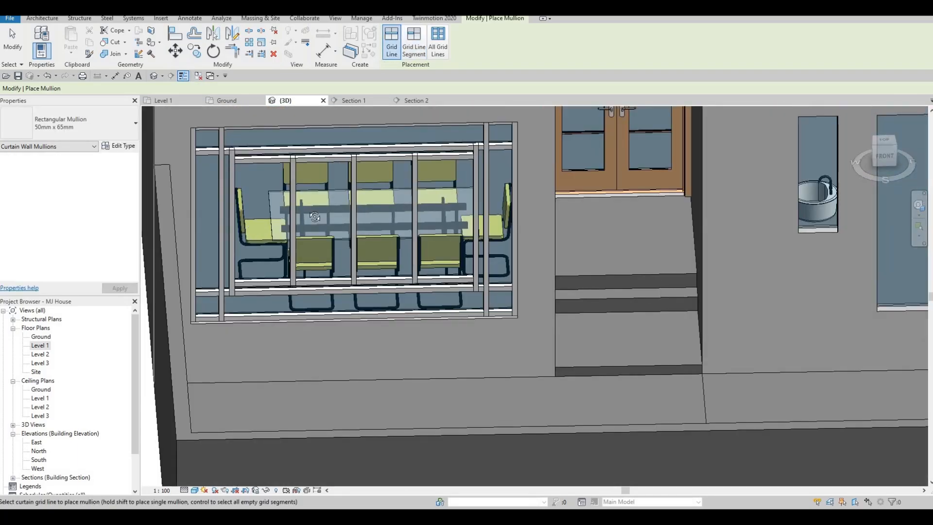
middle_click_drag(315, 216, 352, 242, "shift")
scroll(253, 181, "up", 1)
middle_click_drag(253, 181, 386, 227)
scroll(346, 220, "down", 3)
scroll(386, 226, "down", 3)
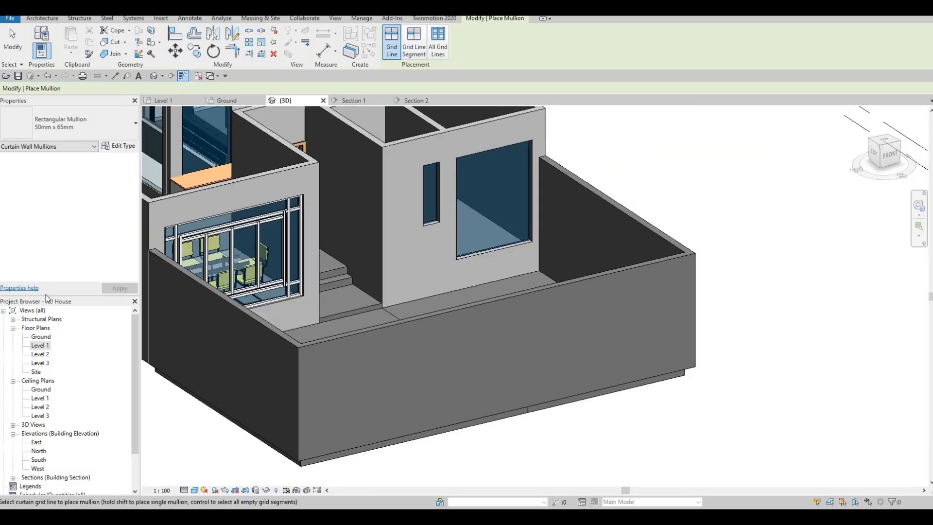
scroll(466, 249, "up", 5)
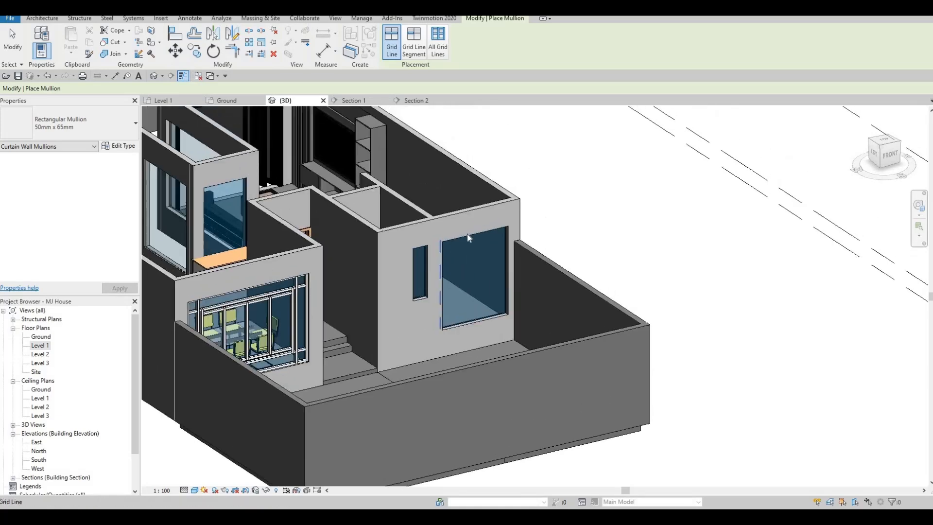
Step: Raise the top of the large front curtain wall beside the narrow window to a top offset of about -187 mm
key("Escape")
key("Escape")
middle_click_drag(468, 225, 468, 263)
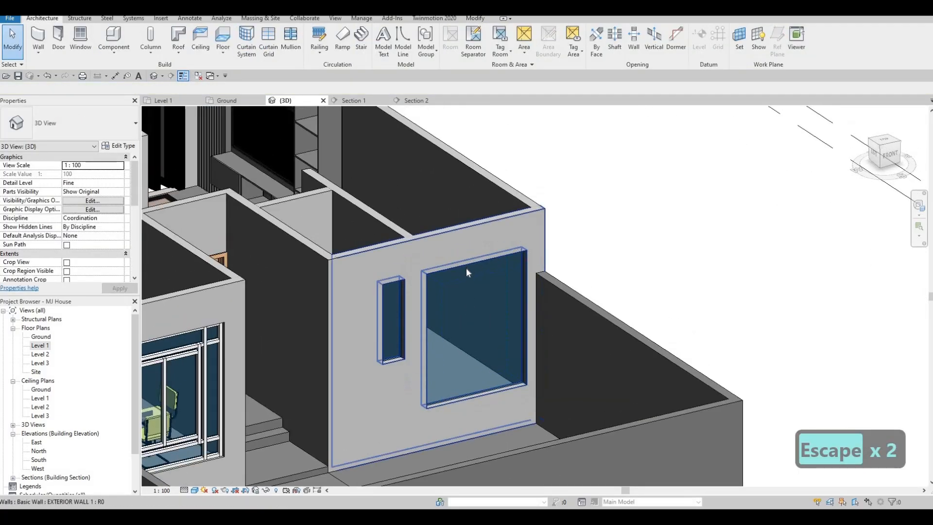
left_click(475, 259)
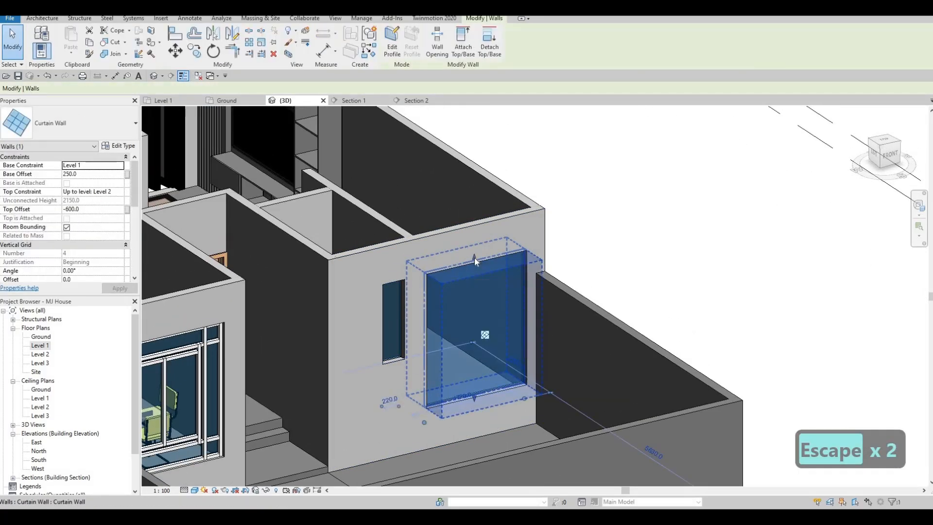
left_click_drag(474, 258, 476, 162)
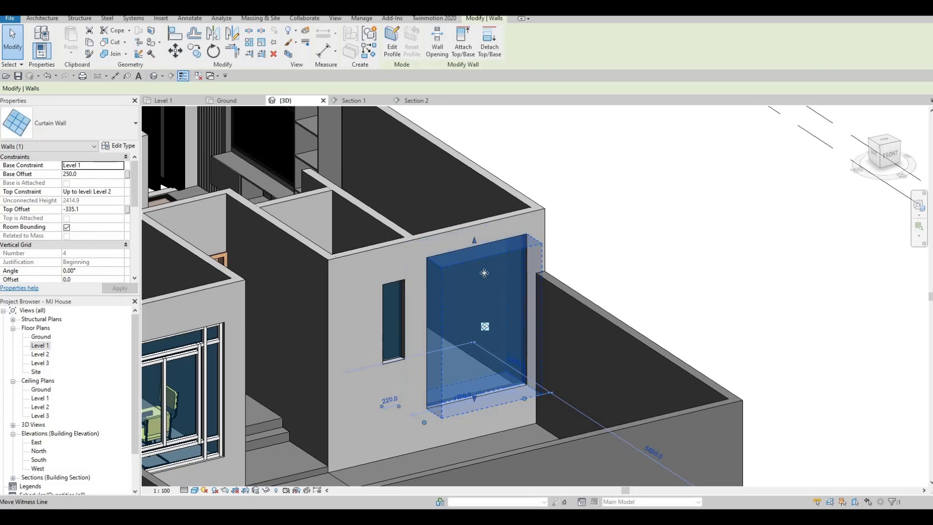
left_click_drag(475, 243, 472, 231)
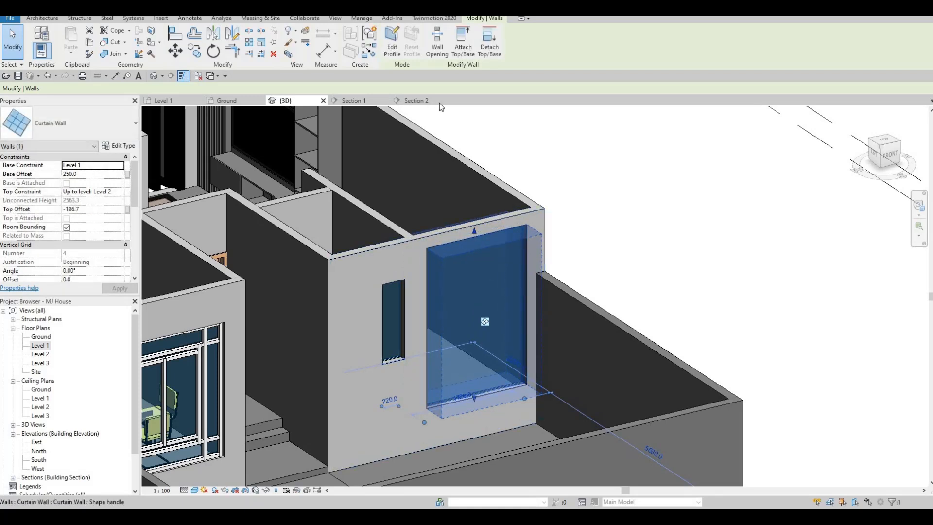
Step: Place 50mm x 65mm rectangular mullions on all grid lines of the narrow curtain wall on the house front
middle_click_drag(486, 257, 462, 297)
scroll(463, 299, "down", 3)
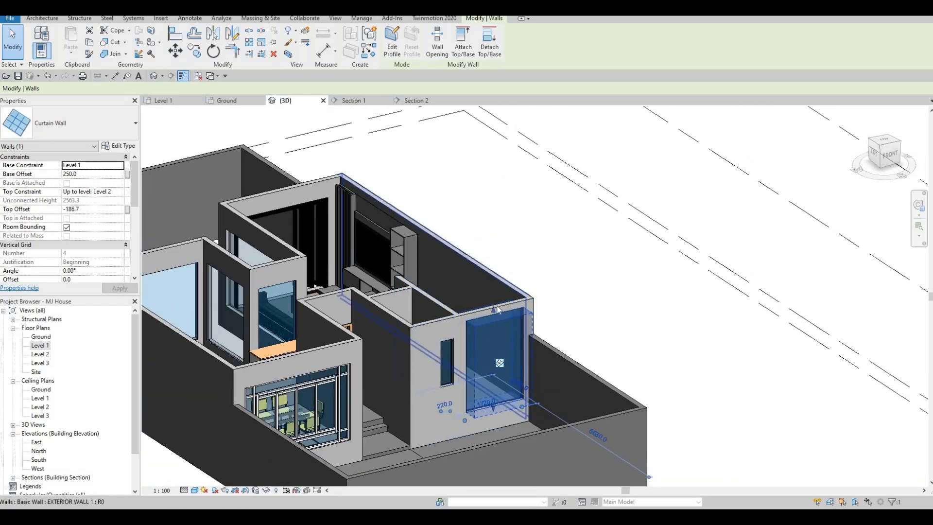
scroll(460, 320, "up", 2)
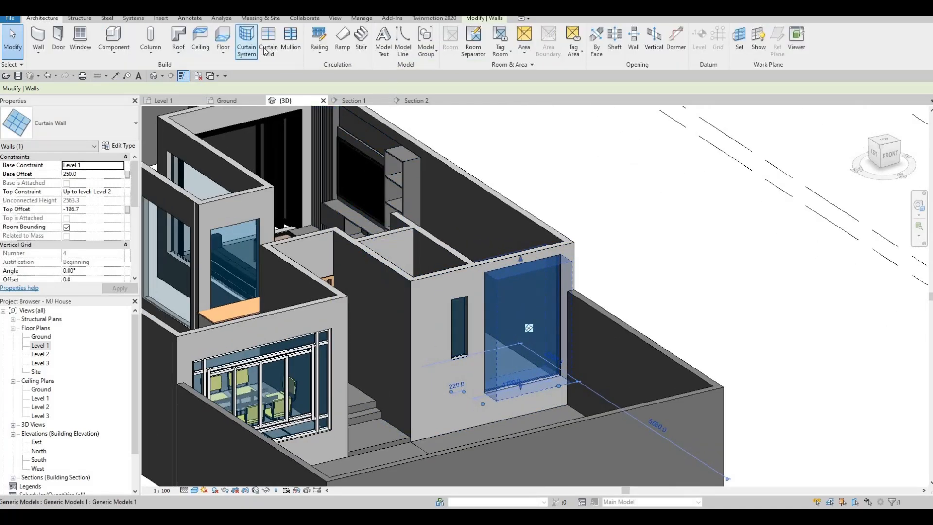
left_click(260, 43)
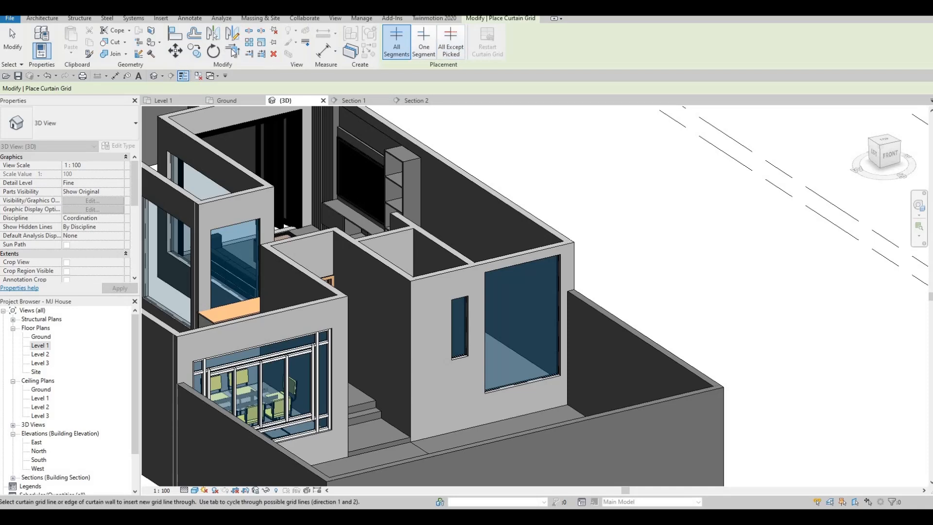
key("Escape")
key("Escape")
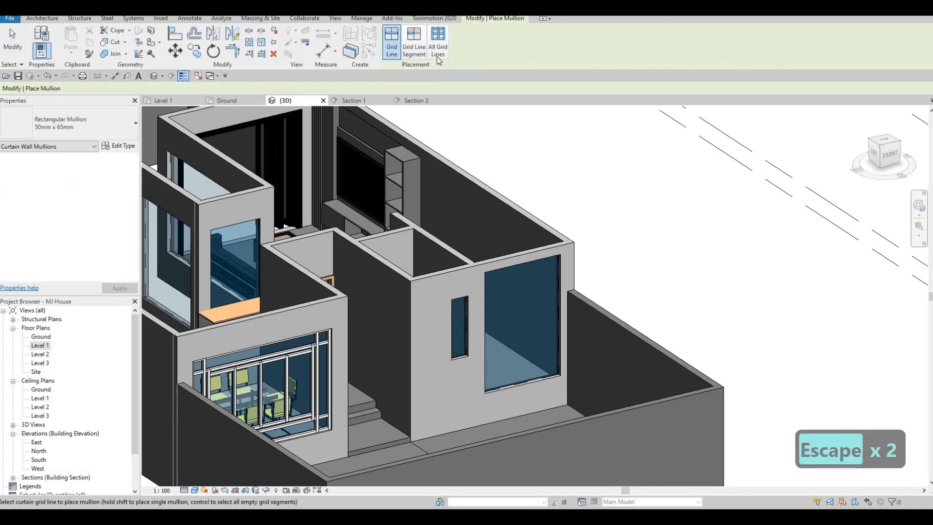
left_click(465, 307, "ctrl")
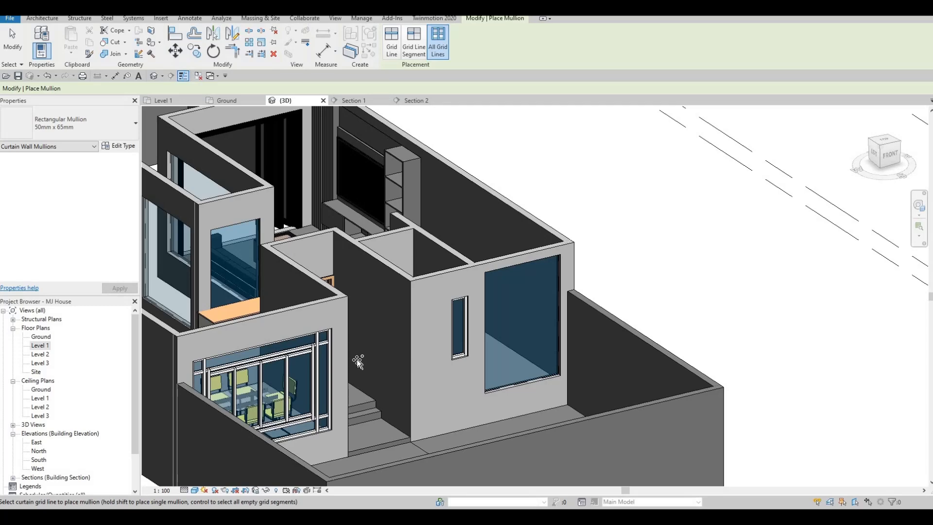
Step: Add three vertical curtain grid lines to the living room's side curtain wall behind the sofa, dividing it into four 875 mm panels
middle_click_drag(405, 308, 396, 84, "shift")
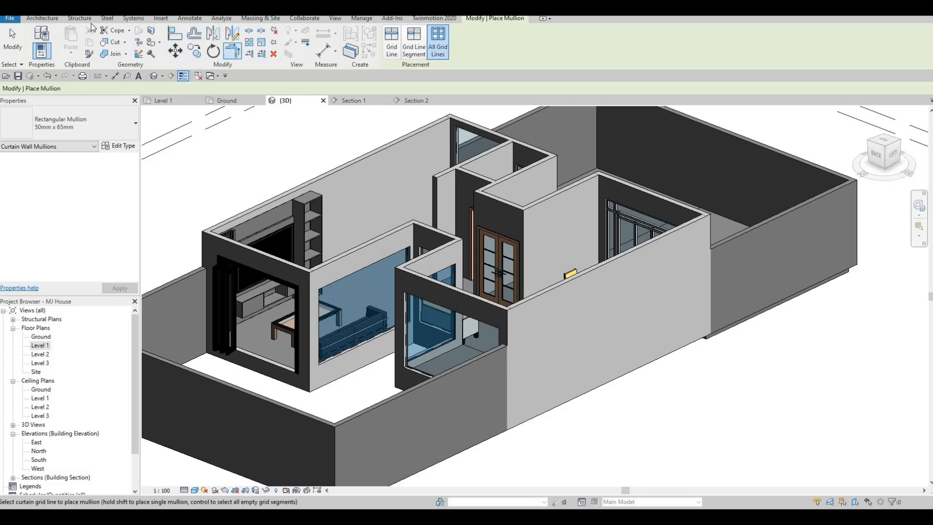
key("Escape")
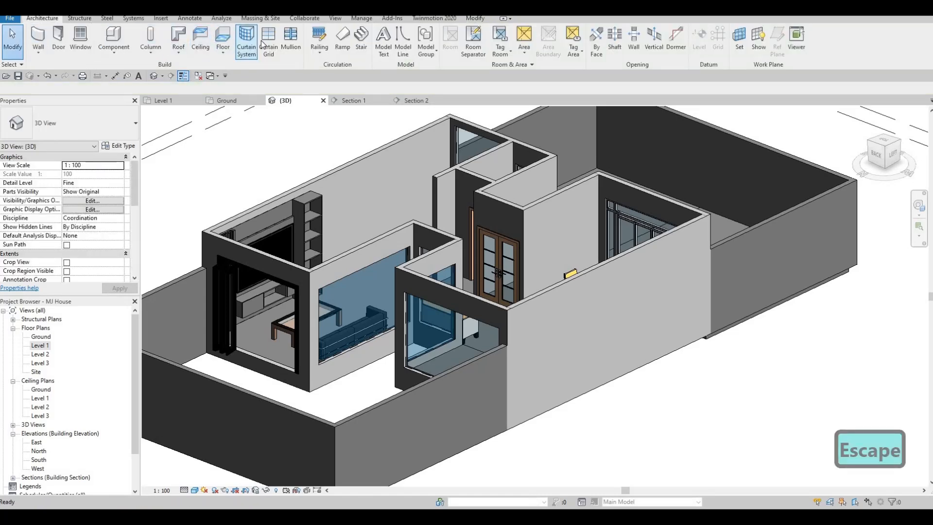
left_click(269, 37)
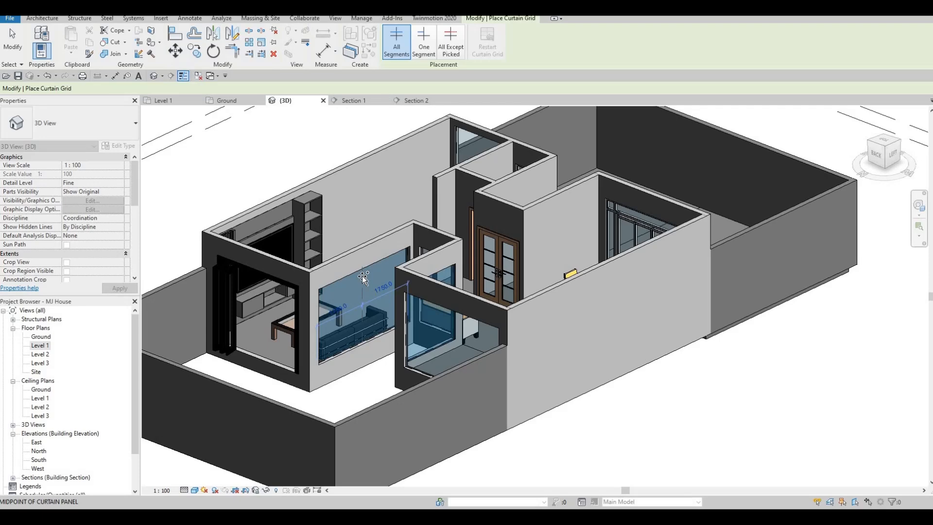
scroll(363, 275, "up", 2)
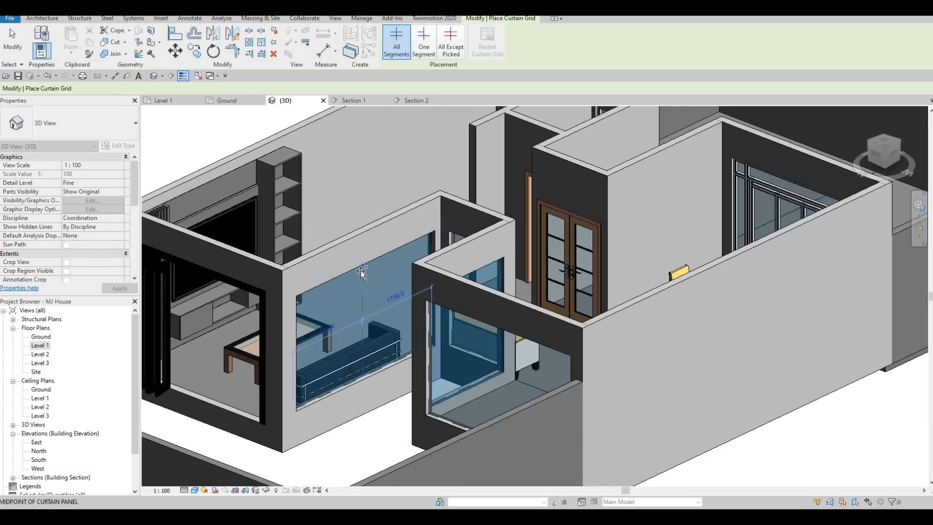
left_click(400, 256)
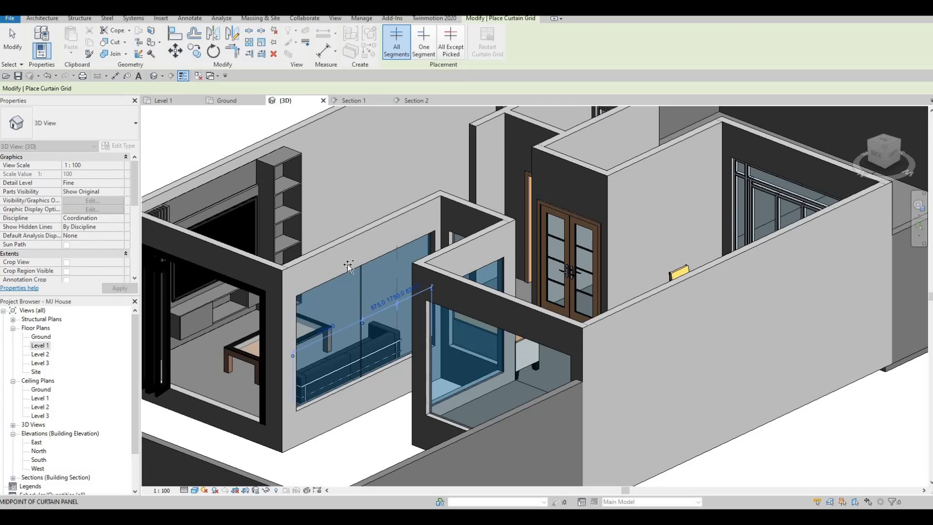
left_click(348, 266)
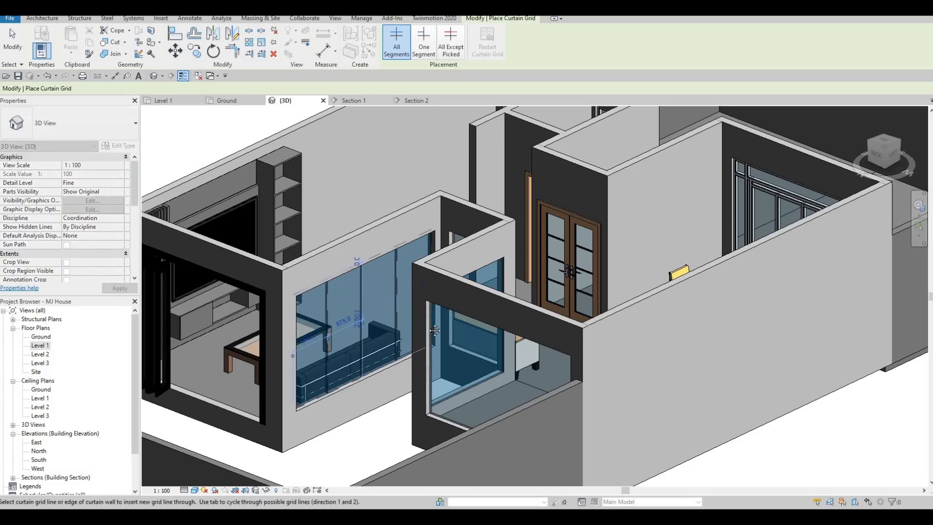
Step: Add a vertical curtain grid line at the midpoint of the recessed rear curtain wall between the two projecting rooms
middle_click_drag(425, 341, 441, 370, "shift")
middle_click_drag(509, 370, 455, 234, "shift")
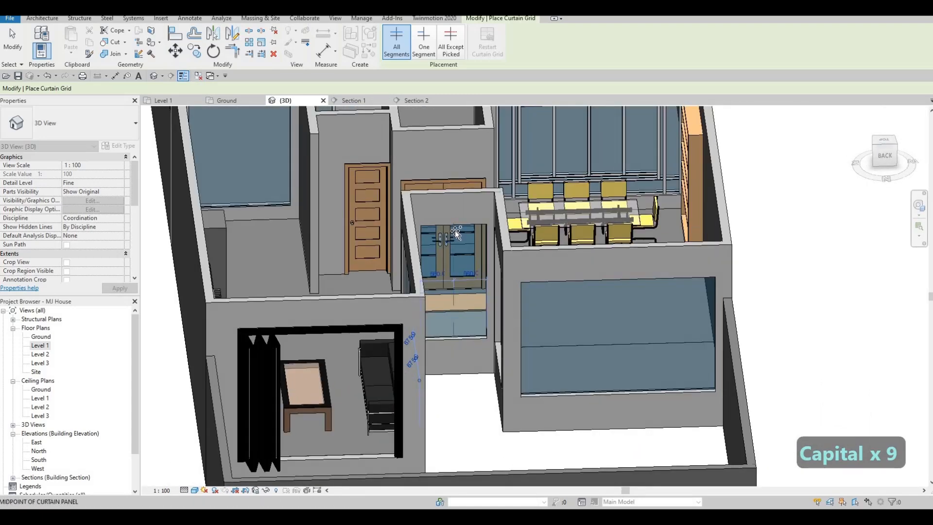
middle_click_drag(546, 315, 533, 247, "shift")
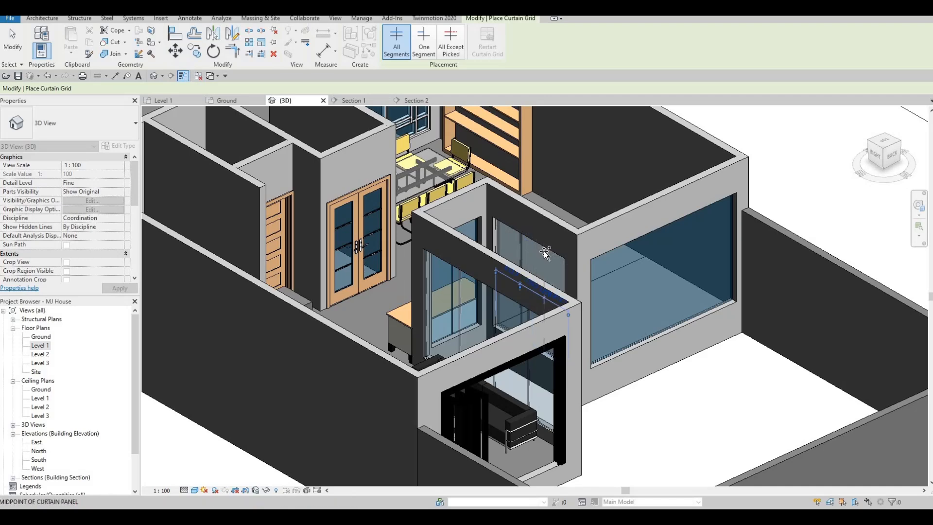
Step: Add two vertical curtain grid lines to the side curtain wall facing the living room, dividing it into three equal panels
middle_click_drag(550, 265, 552, 268, "shift")
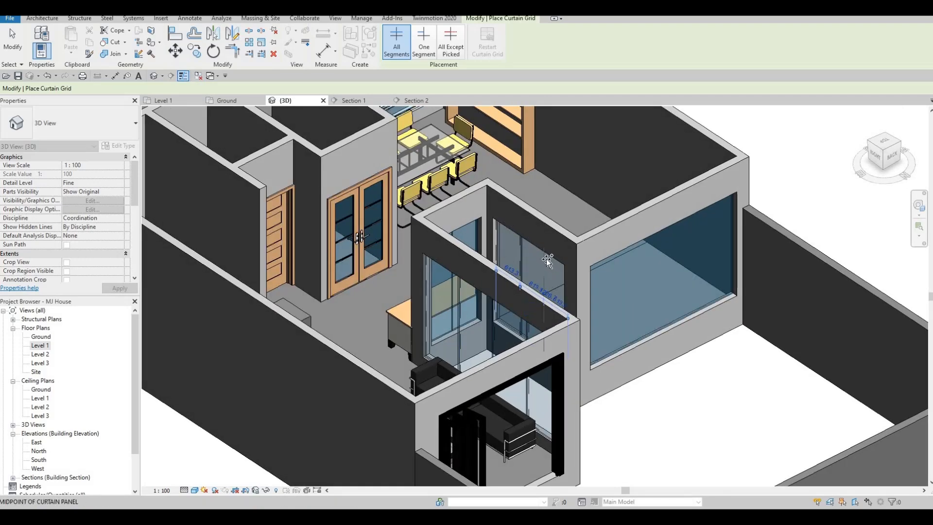
middle_click_drag(432, 314, 515, 293, "shift")
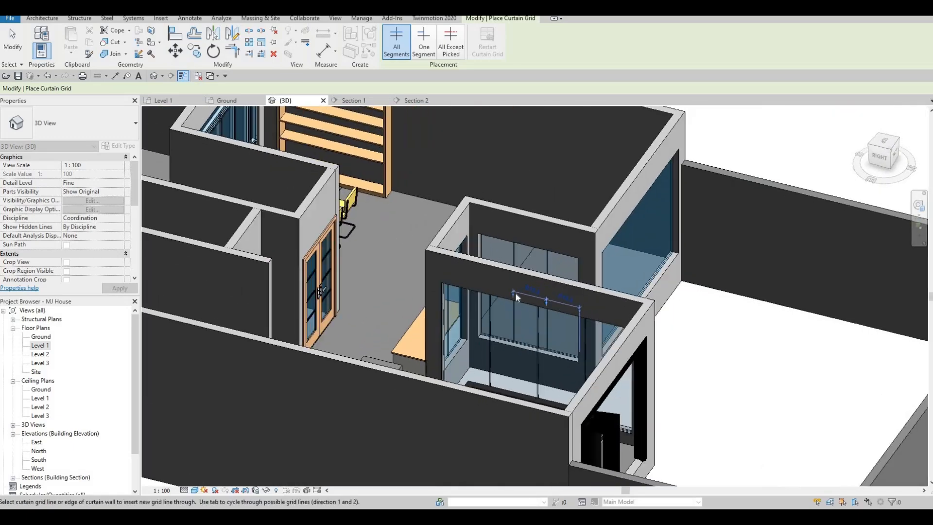
middle_click_drag(657, 283, 675, 257, "shift")
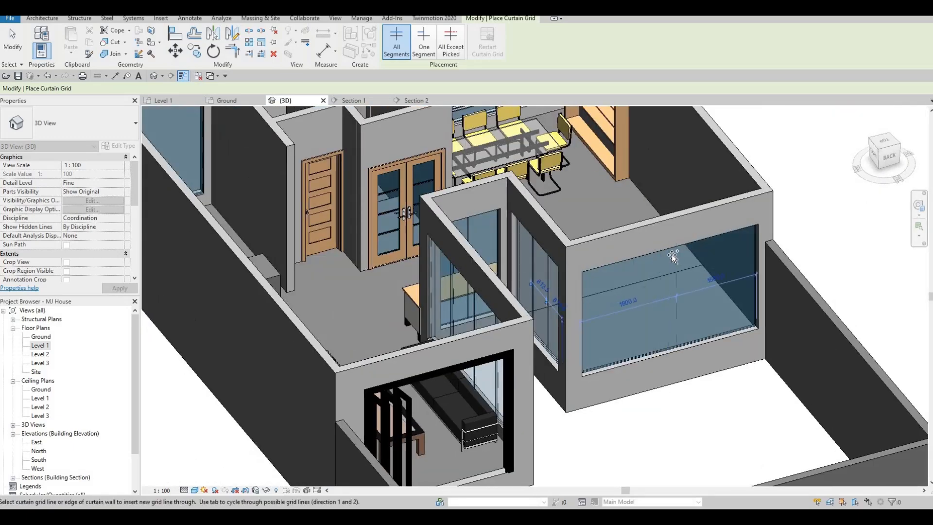
Step: Add three vertical curtain grid lines to the wide rear curtain wall beside the living room wing, dividing it into four equal panels
middle_click_drag(649, 296, 430, 244, "shift")
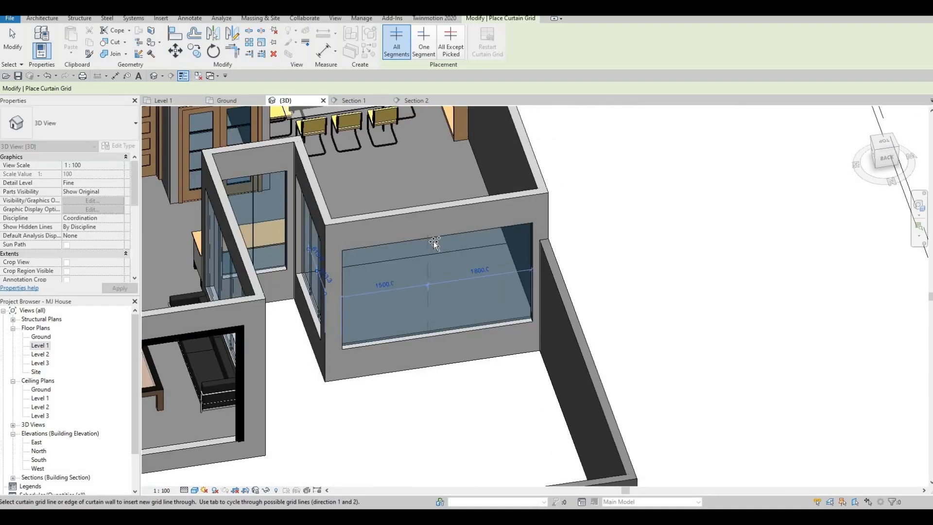
left_click(415, 247)
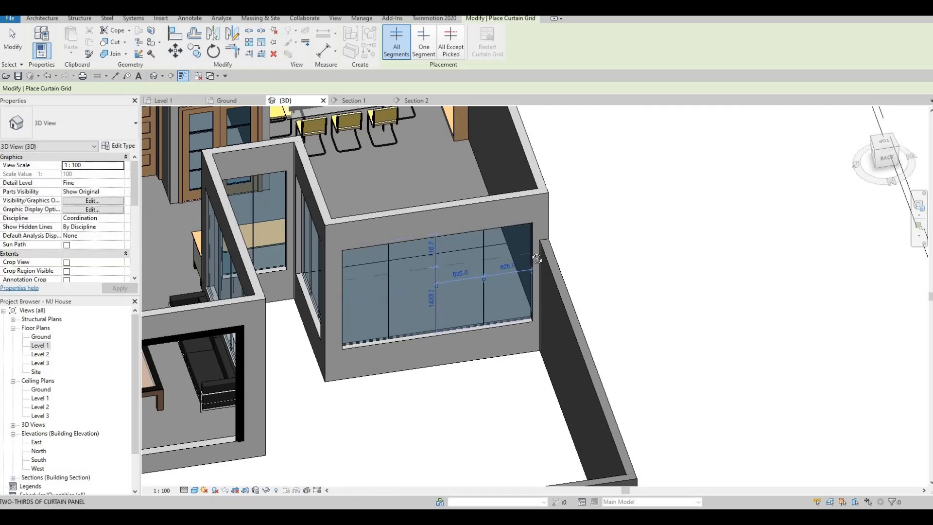
middle_click_drag(529, 262, 423, 257, "shift")
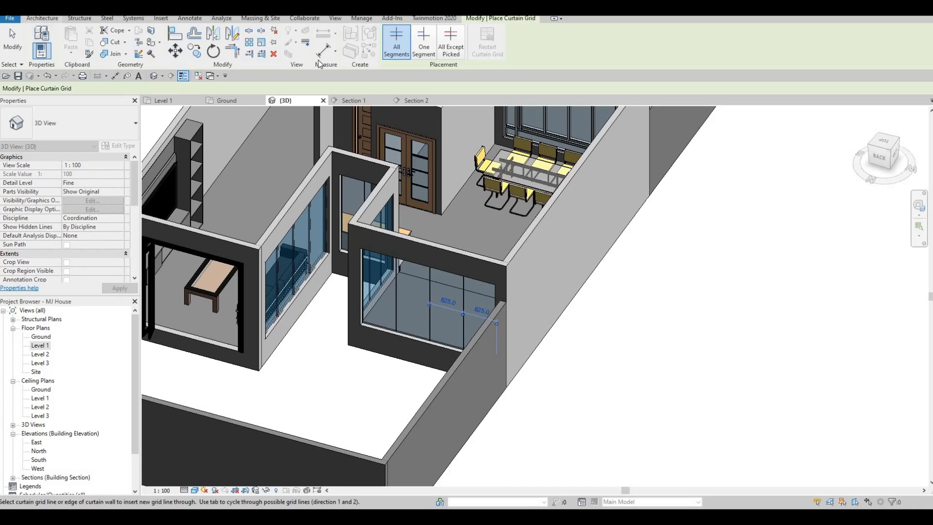
key("Escape")
key("Escape")
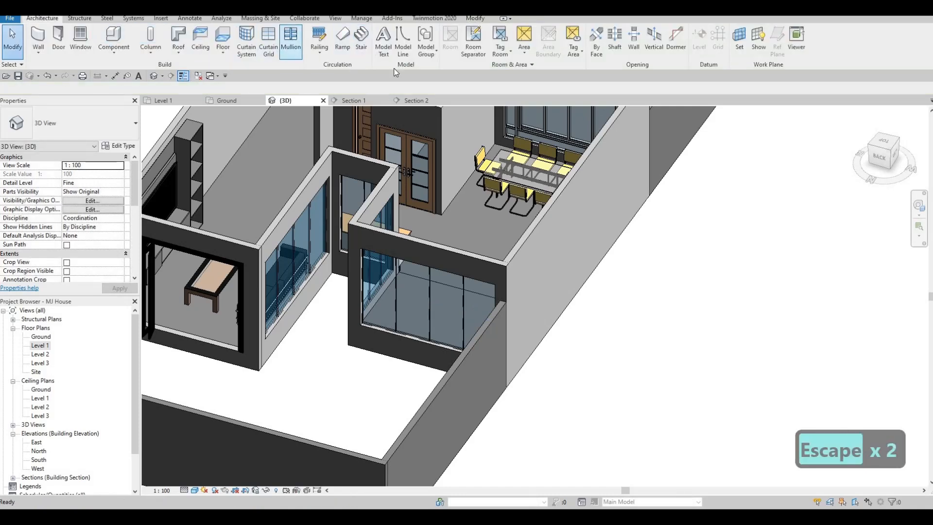
Step: Place 50mm x 65mm rectangular mullions on all grid lines of the wide rear, recessed, living room side and opposite side curtain walls
left_click(428, 277)
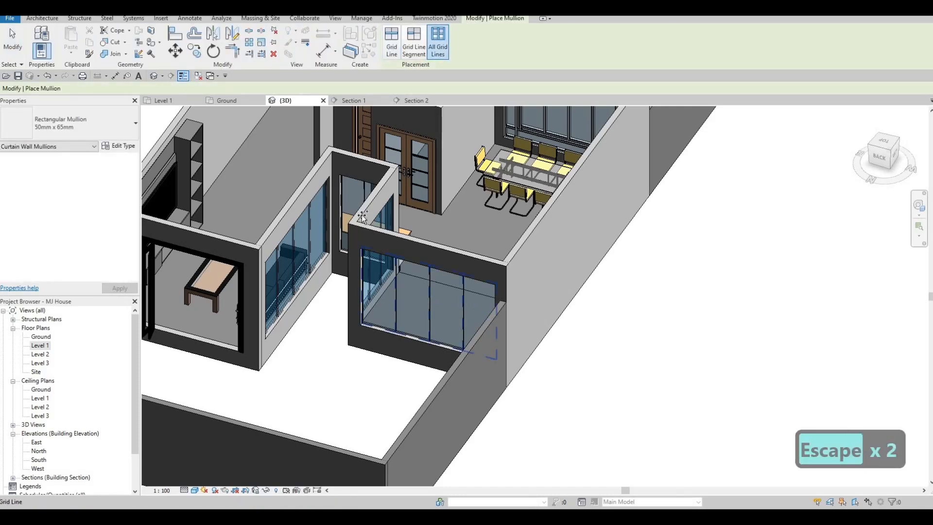
left_click(319, 232)
scroll(425, 256, "down", 2)
middle_click_drag(425, 256, 416, 218)
scroll(417, 219, "up", 5)
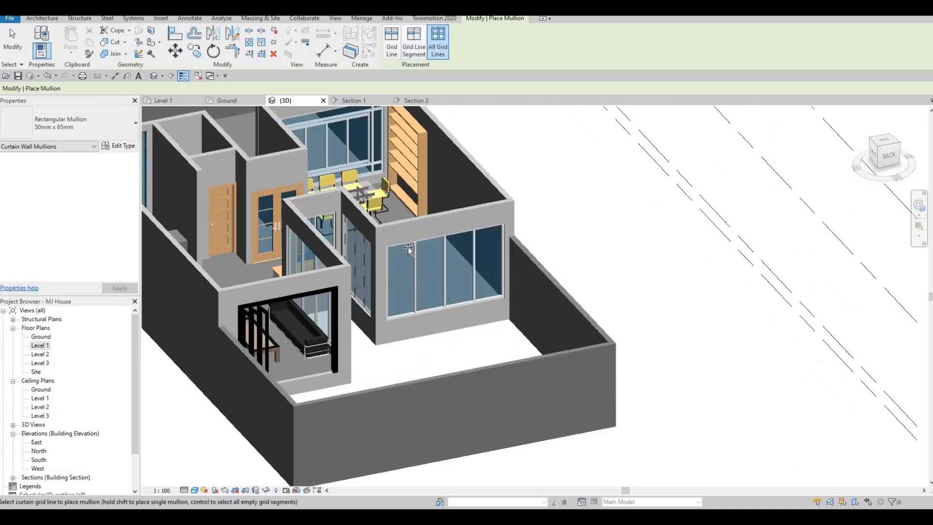
middle_click_drag(452, 274, 493, 271, "shift")
left_click(417, 41)
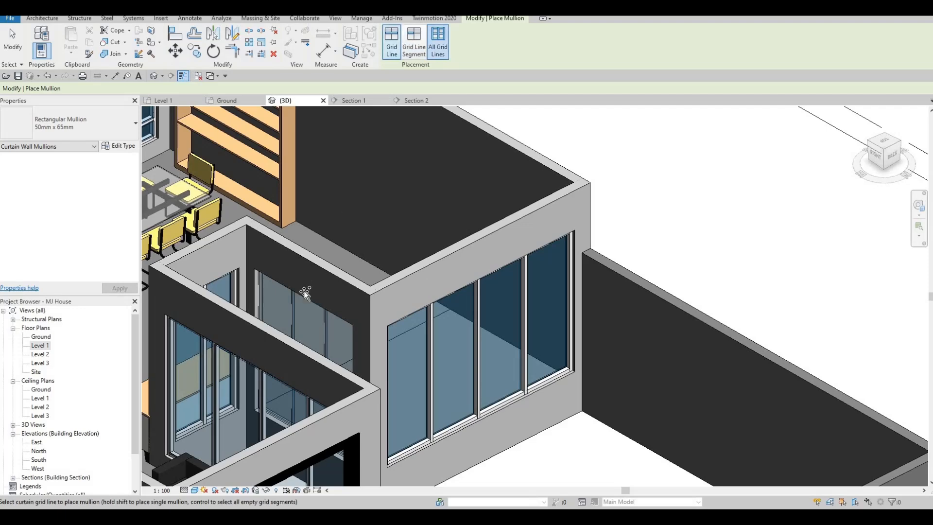
middle_click_drag(315, 306, 243, 246, "shift")
Step: Examine the new mullions and the rest of the house from the rear, side and front in the 3D view
middle_click_drag(345, 228, 204, 274)
middle_click_drag(390, 226, 238, 270)
scroll(239, 270, "down", 2)
middle_click_drag(292, 253, 218, 229, "shift")
middle_click_drag(272, 204, 243, 219)
middle_click_drag(243, 146, 131, 49, "shift")
middle_click_drag(274, 481, 272, 302)
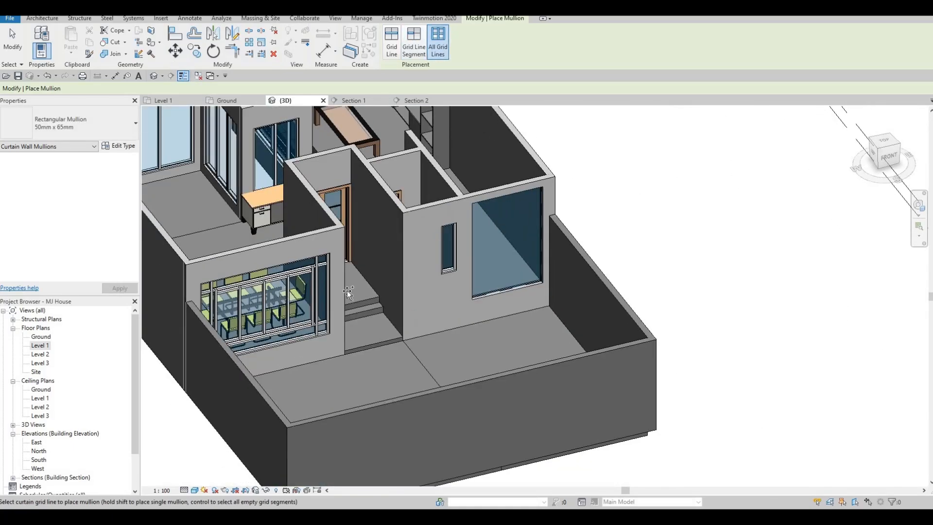
middle_click_drag(348, 292, 584, 362, "shift")
middle_click_drag(291, 182, 521, 272)
middle_click_drag(467, 226, 535, 231)
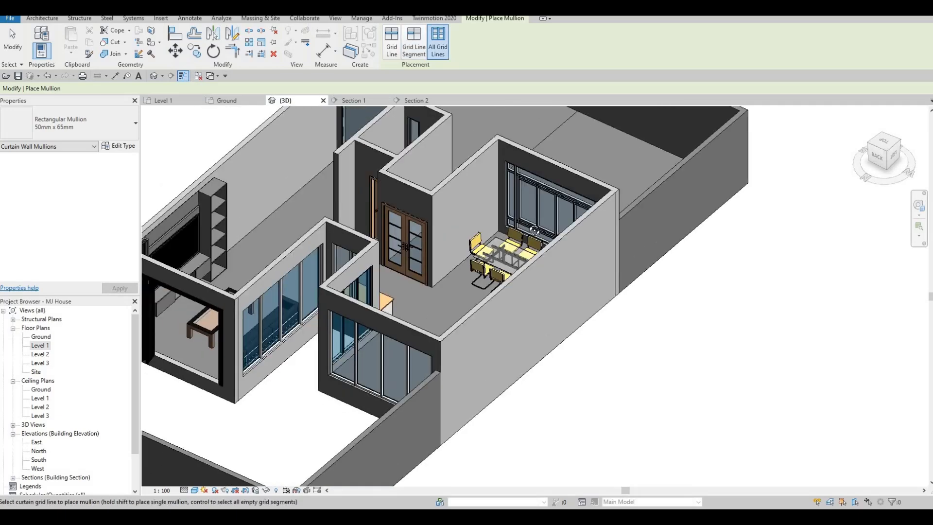
middle_click_drag(418, 219, 469, 239, "shift")
middle_click_drag(337, 268, 257, 214, "shift")
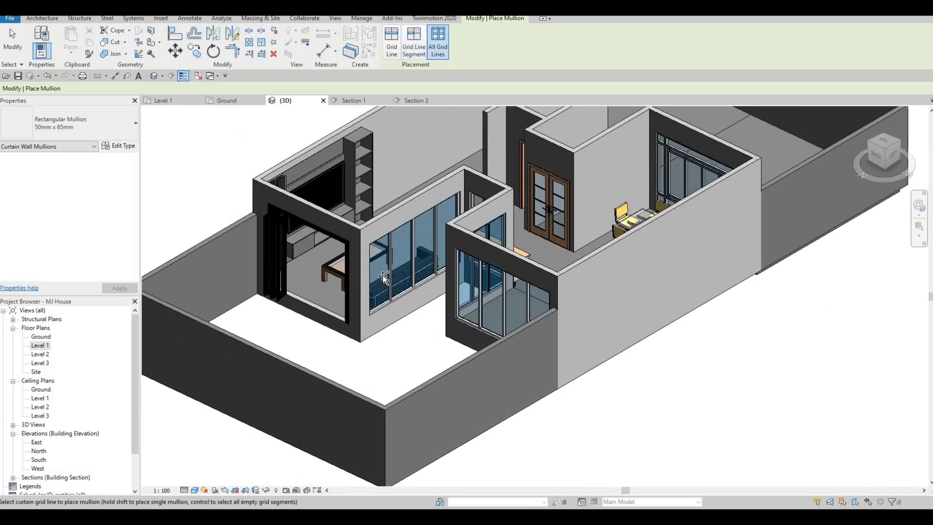
middle_click_drag(346, 433, 331, 323, "shift")
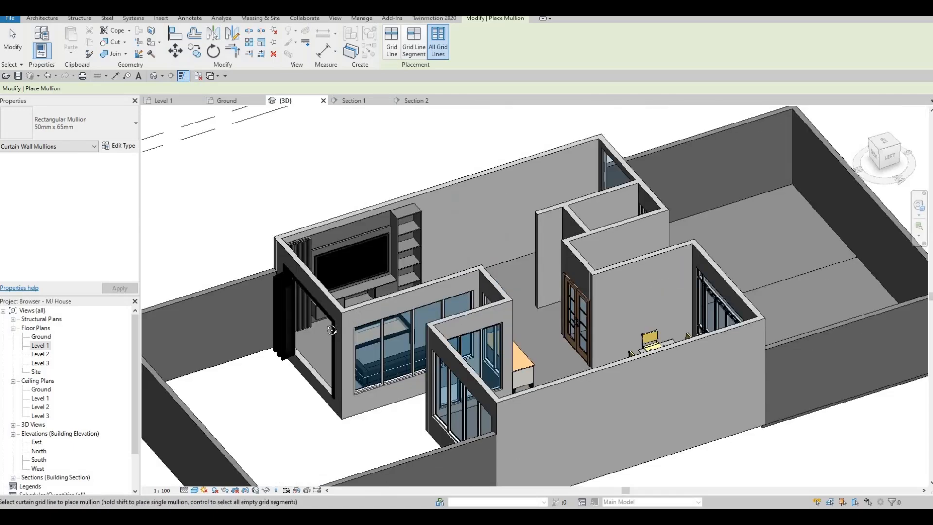
scroll(331, 323, "up", 2)
middle_click_drag(475, 191, 389, 177, "shift")
scroll(389, 177, "up", 1)
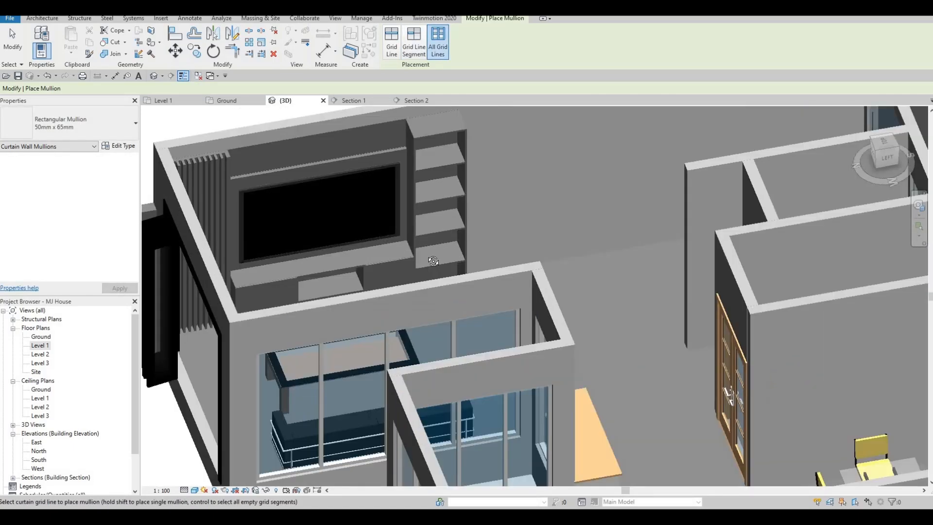
scroll(430, 258, "down", 1)
middle_click_drag(535, 301, 380, 337, "shift")
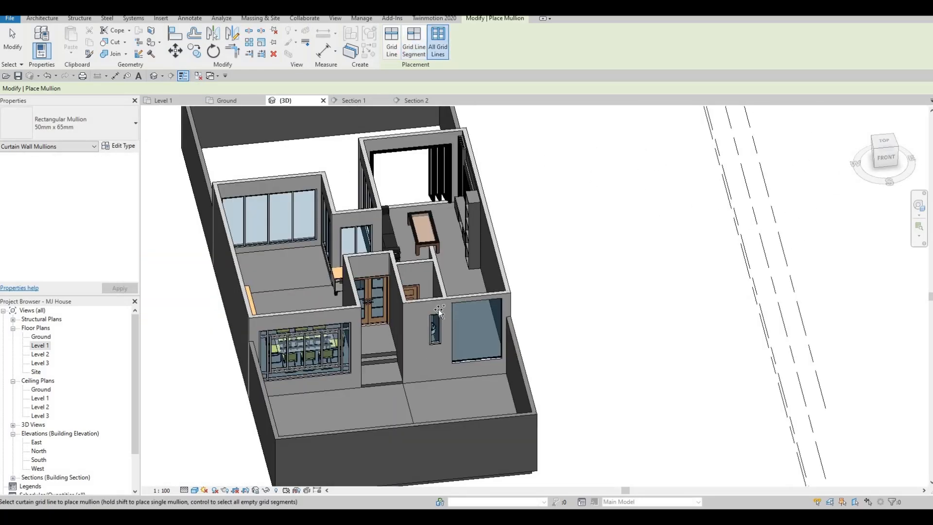
middle_click_drag(439, 309, 430, 335, "shift")
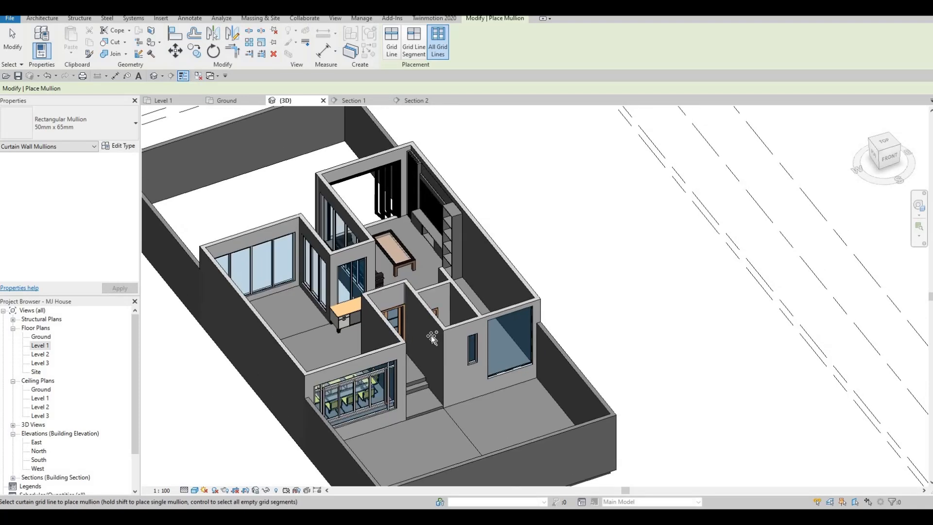